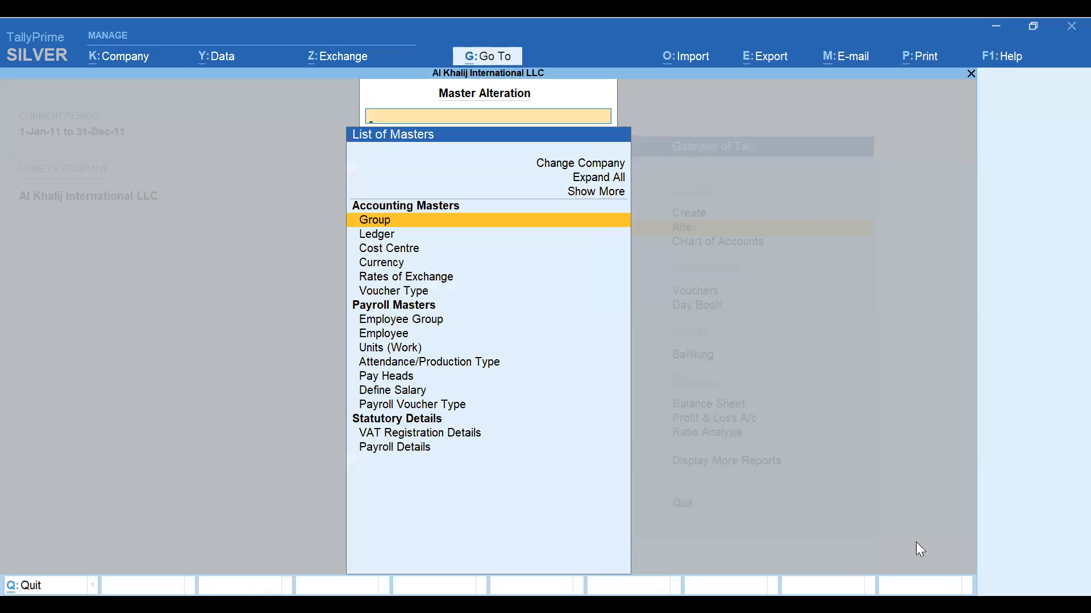
Step: Open the list of employee groups for alteration from the payroll masters
key(Down)
key(Down)
key(Down)
key(Down)
key(Down)
key(Down)
key(Down)
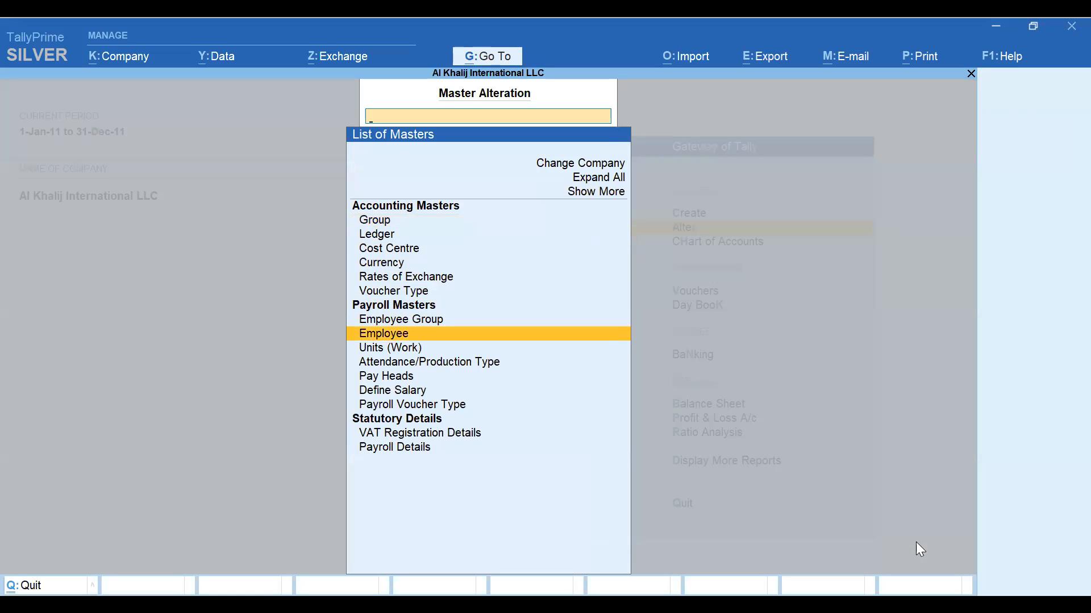
key(Up)
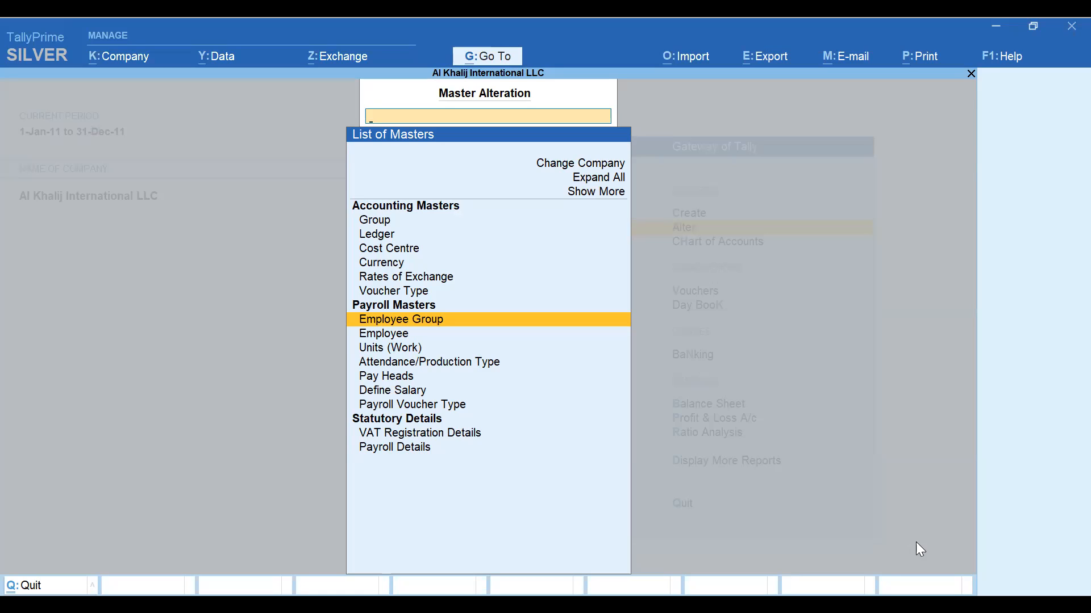
key(Return)
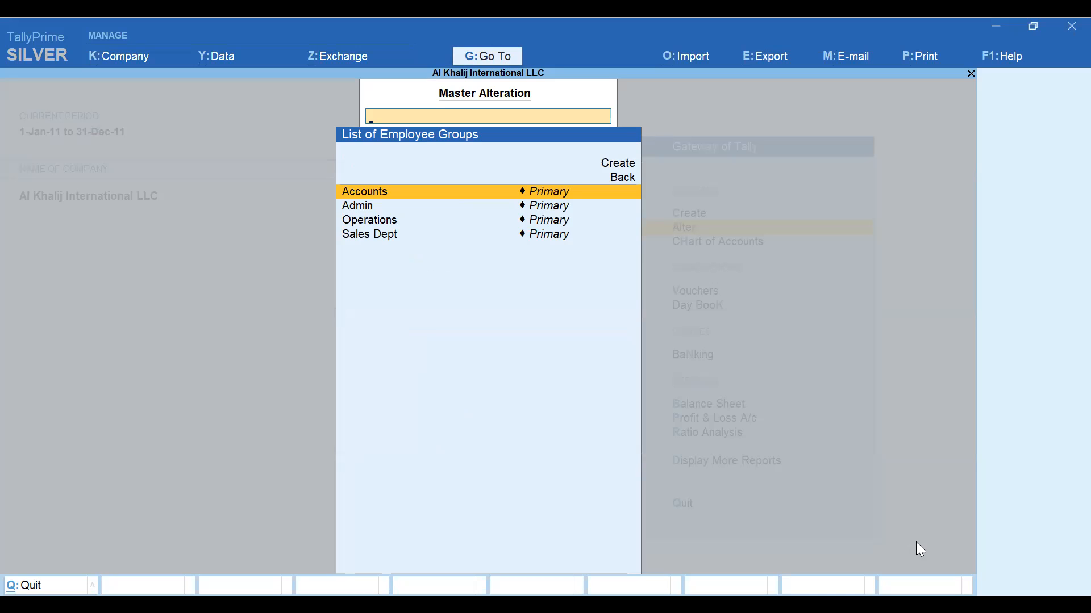
Step: Review the Accounts employee group's name, parent group and salary details setting, and return to the list of masters
key(Down)
key(Down)
key(Down)
key(Up)
key(Up)
key(Up)
key(Return)
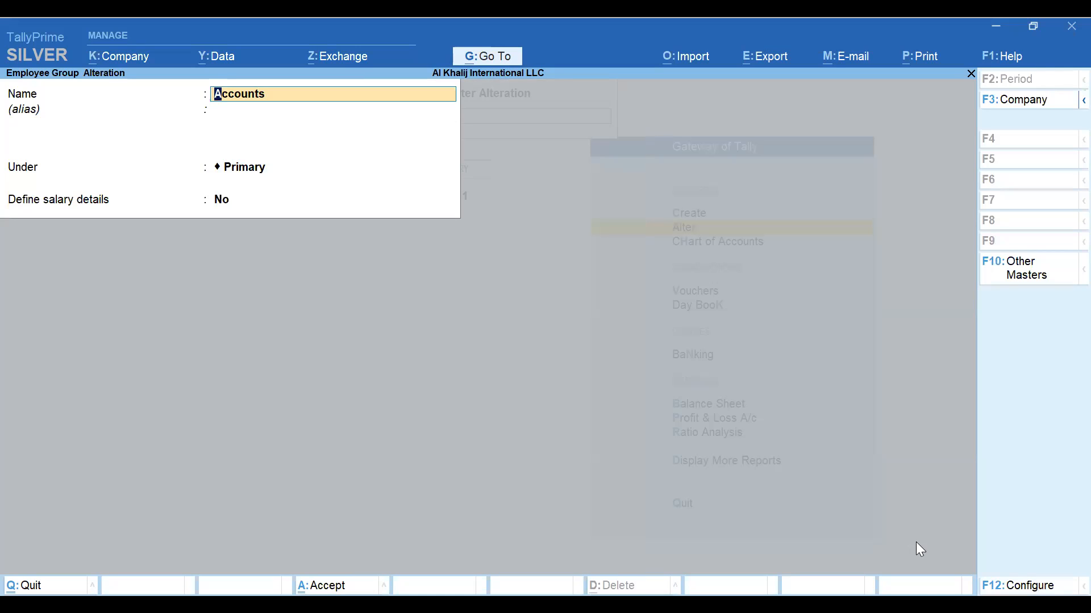
key(Return)
key(Return)
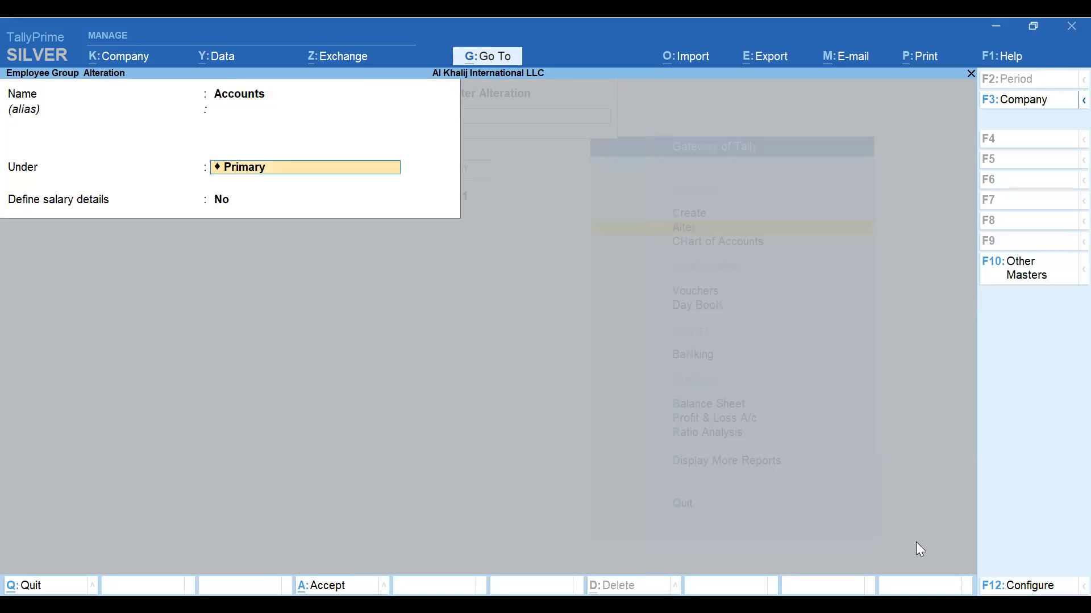
key(Return)
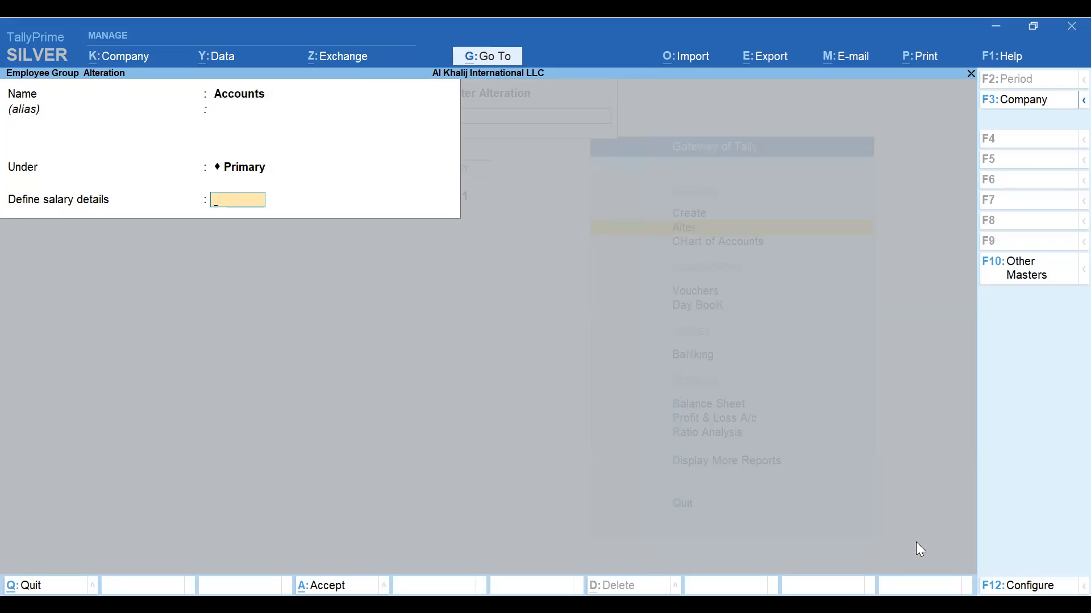
key(Return)
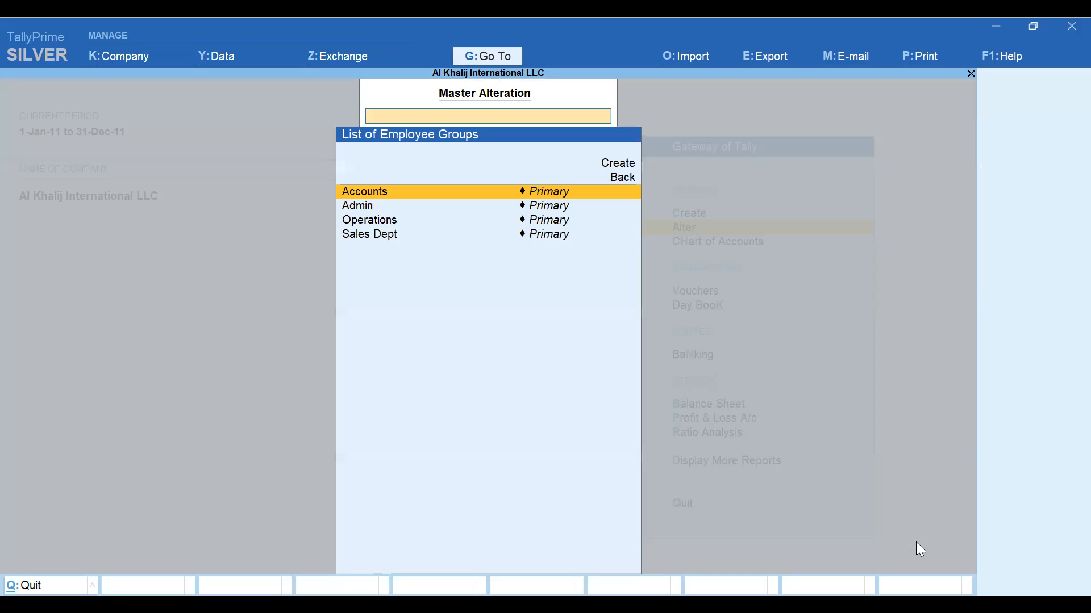
key(Escape)
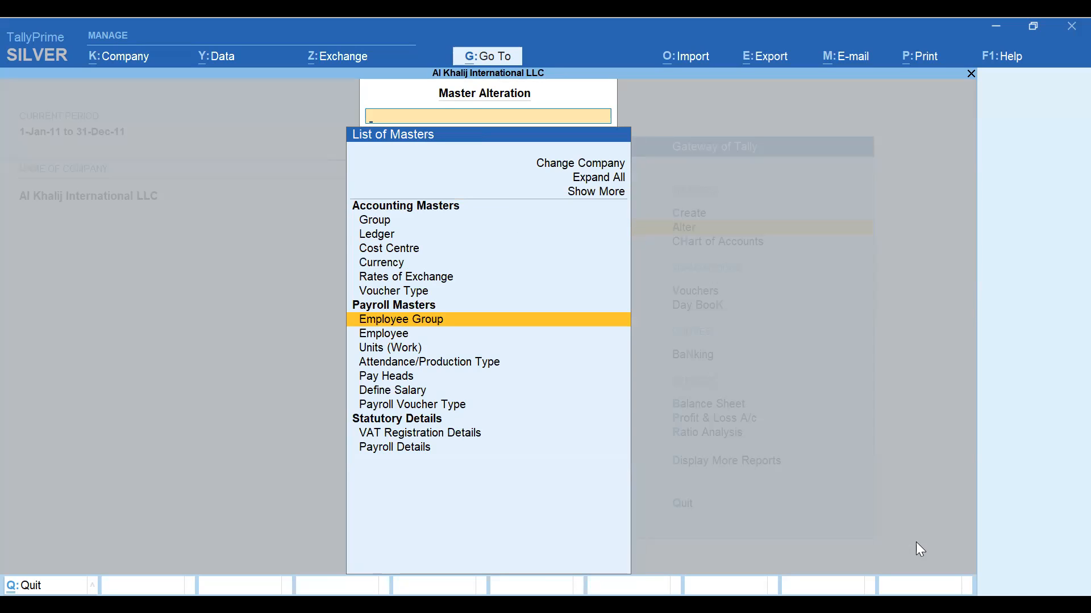
Step: Open the first listed employee's master for alteration and choose Operations as its employee group
key(Down)
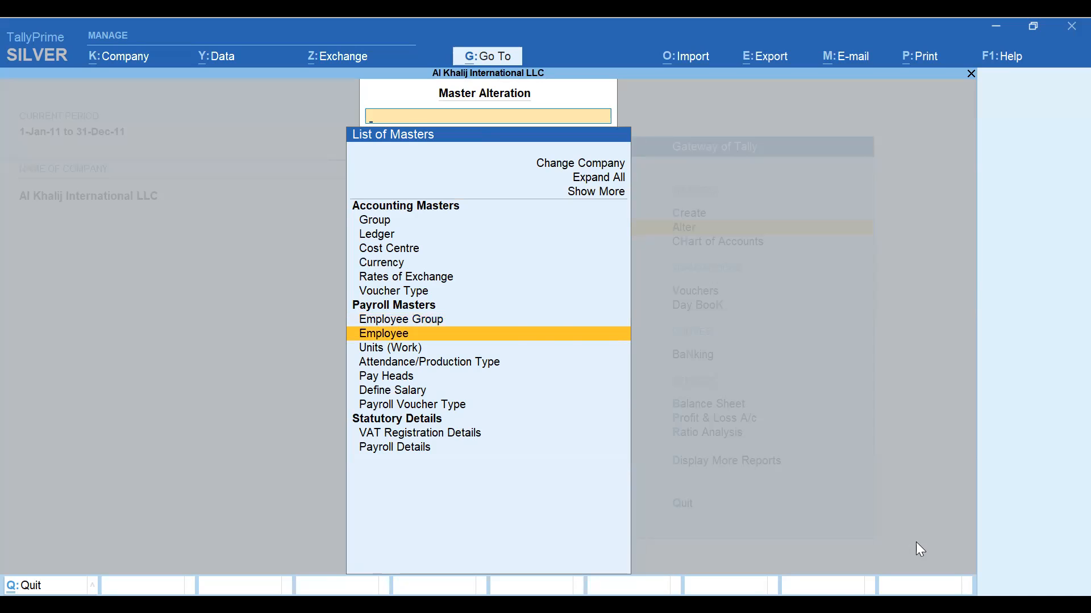
key(Return)
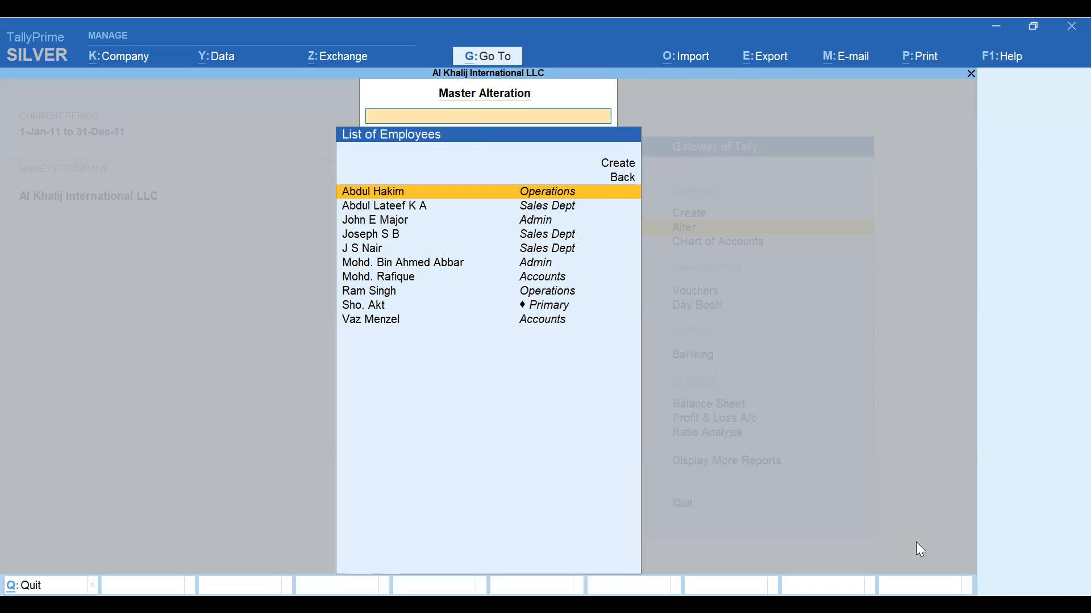
key(Return)
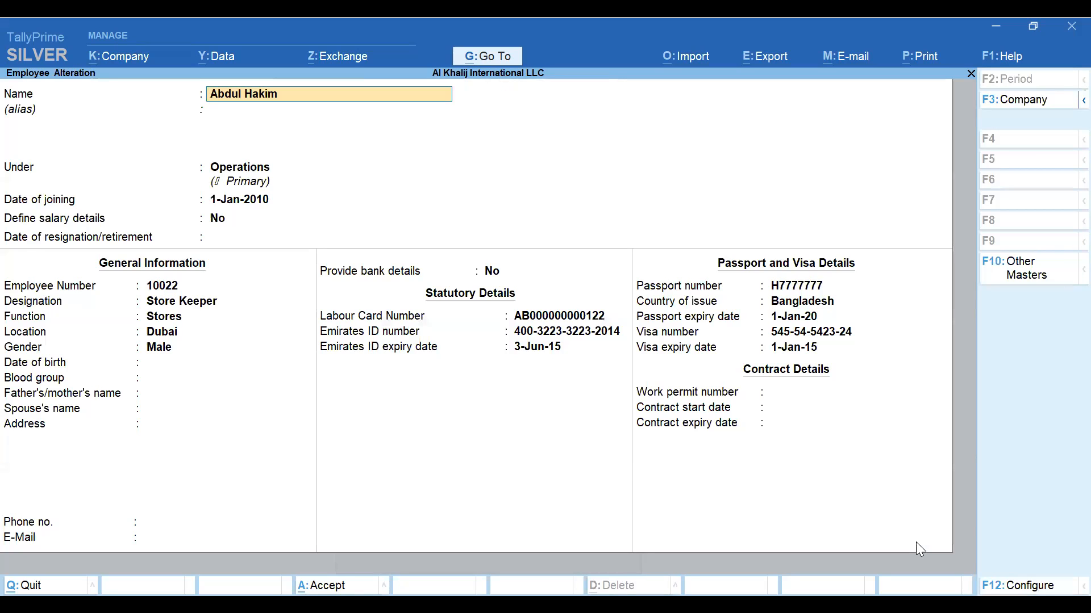
key(Return)
key(Return)
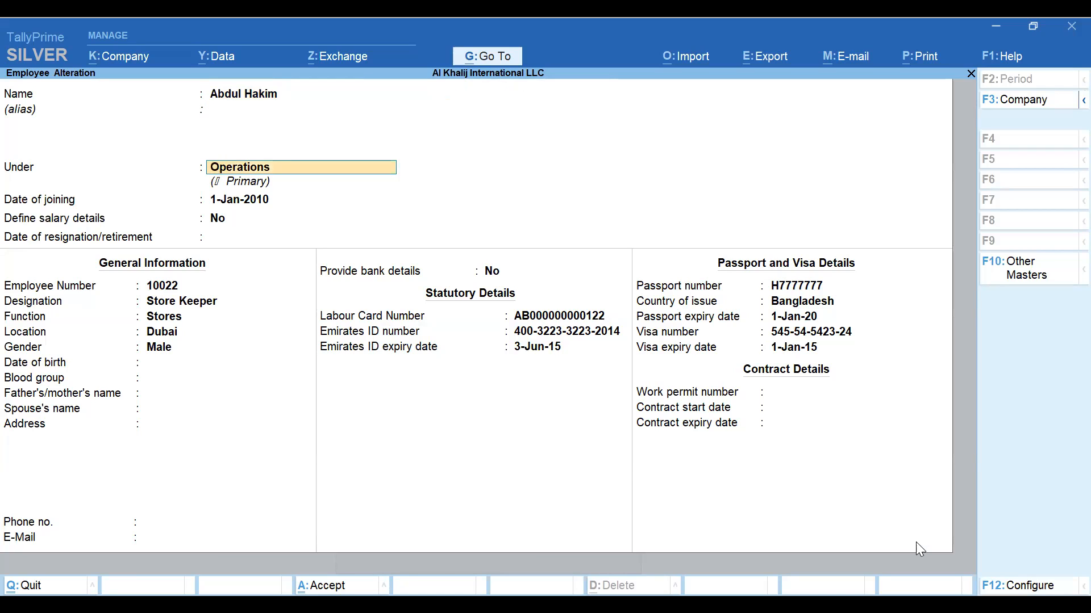
key(BackSpace)
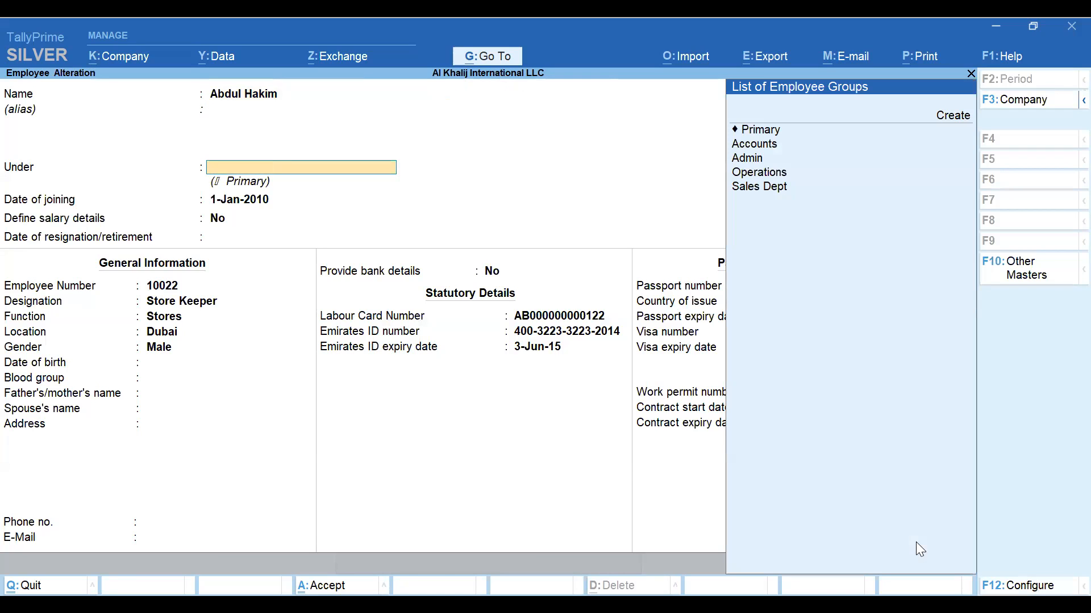
key(Down)
key(Down)
key(Down)
key(Down)
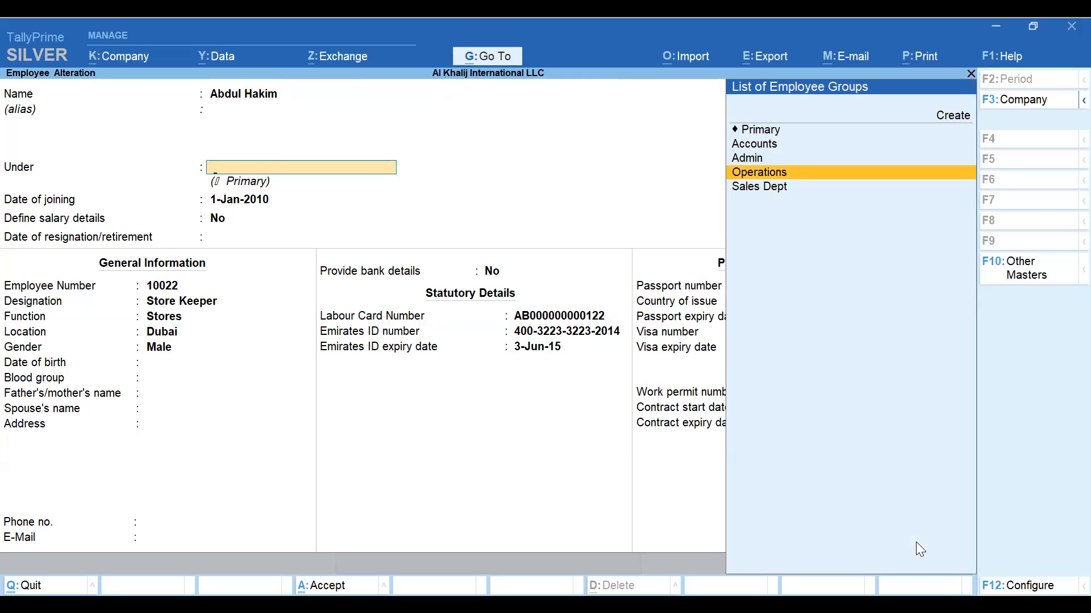
key(Return)
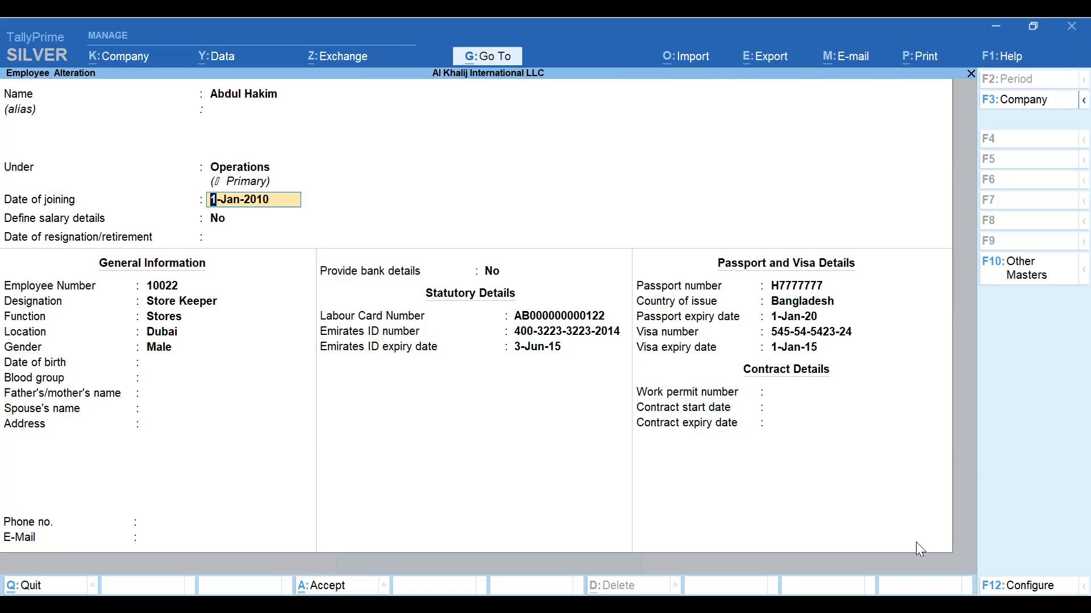
Step: Go through the employee's joining date, salary option and general information fields from employee number to address
key(Return)
key(Return)
key(Return)
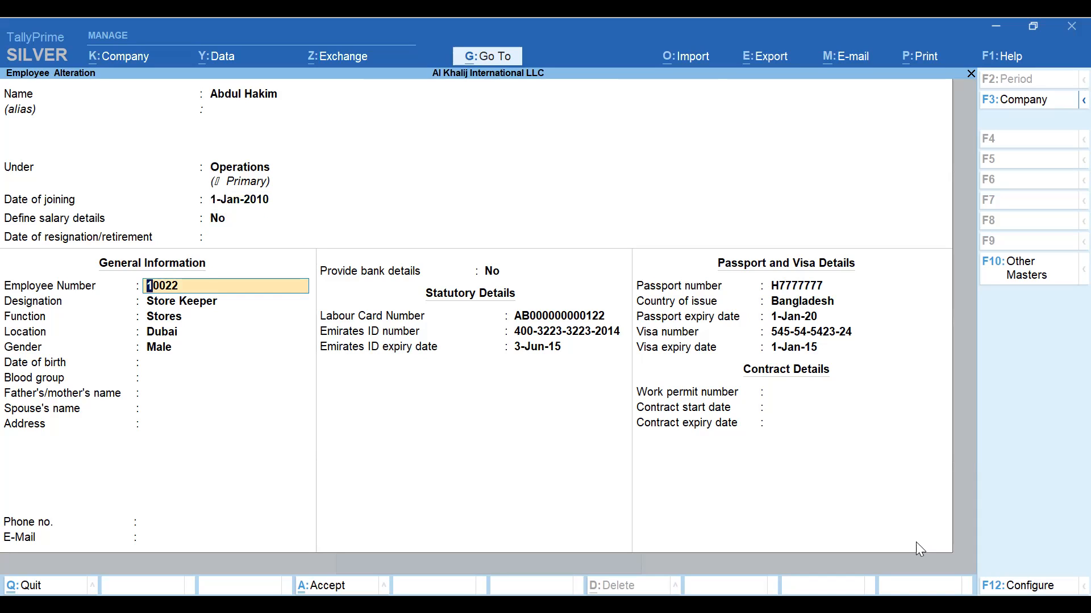
key(Up)
key(Up)
key(Return)
key(Return)
key(Return)
key(Return)
key(Return)
key(Return)
key(Return)
key(Return)
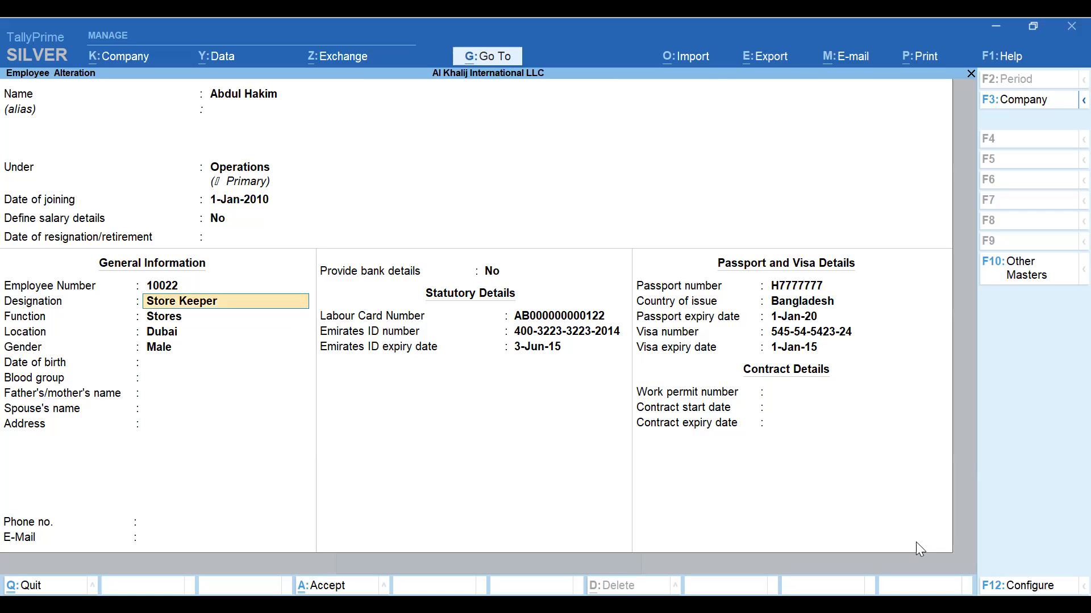
key(Return)
key(Return)
key(Return)
key(Return)
key(Return)
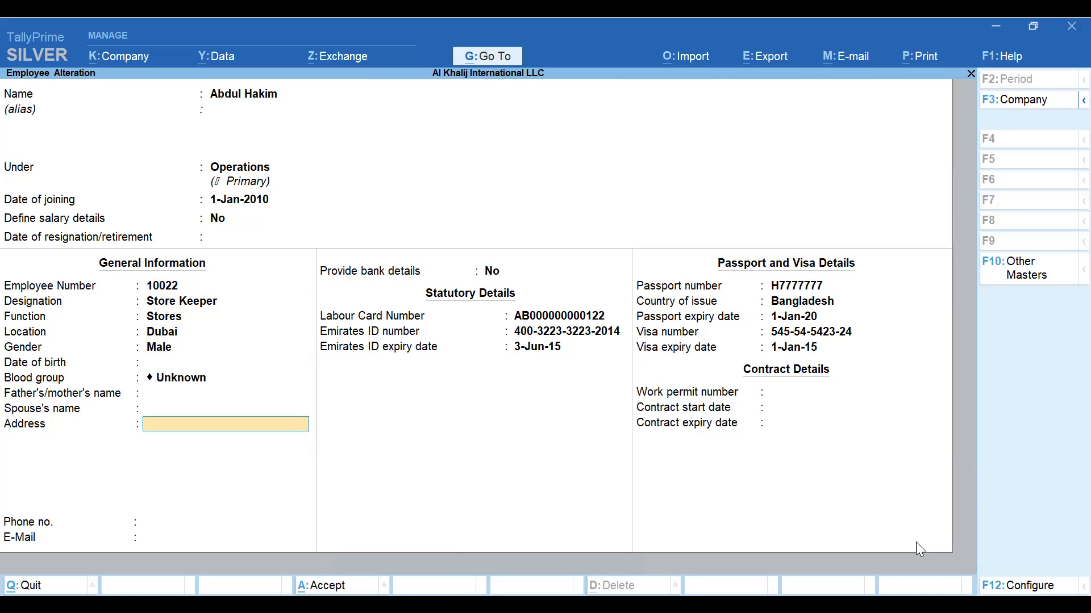
key(Return)
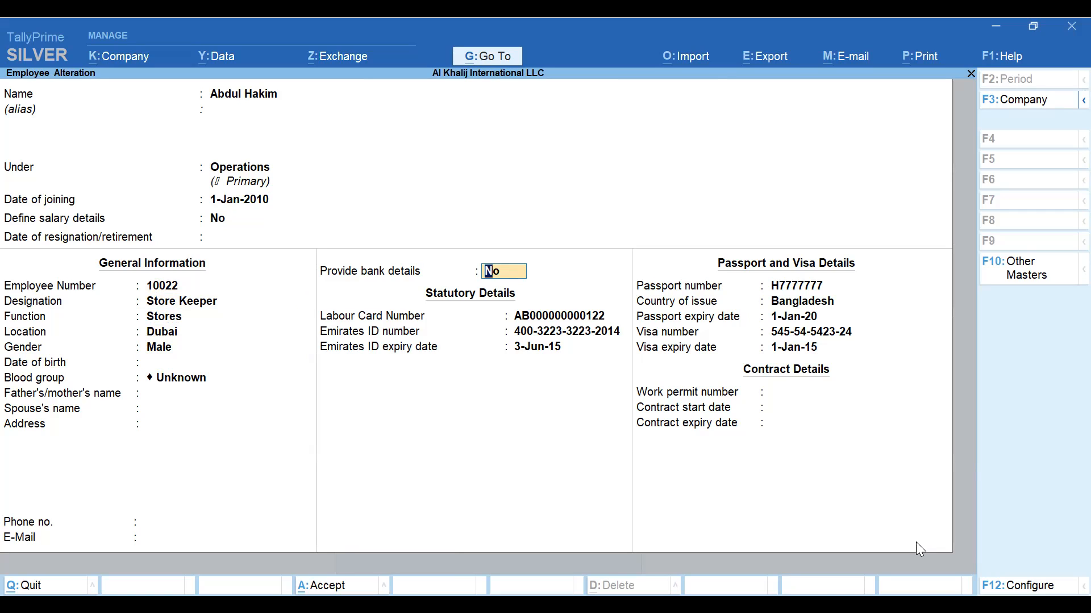
Step: Enable bank details for the employee and confirm the bank details with SCB as the bank name
text(y)
key(Return)
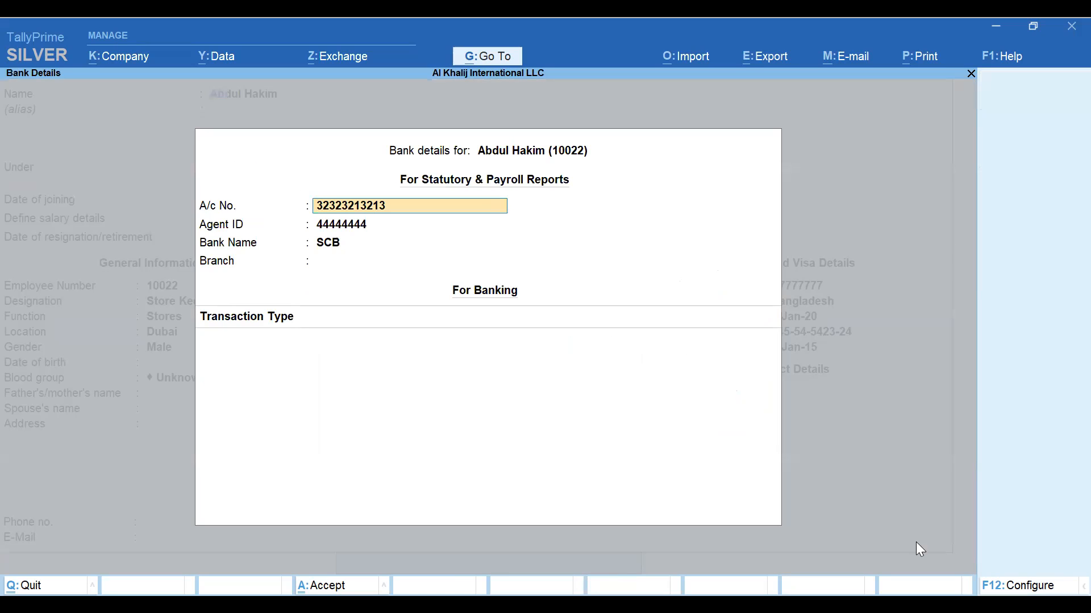
key(Return)
key(Return)
key(Return)
key(BackSpace)
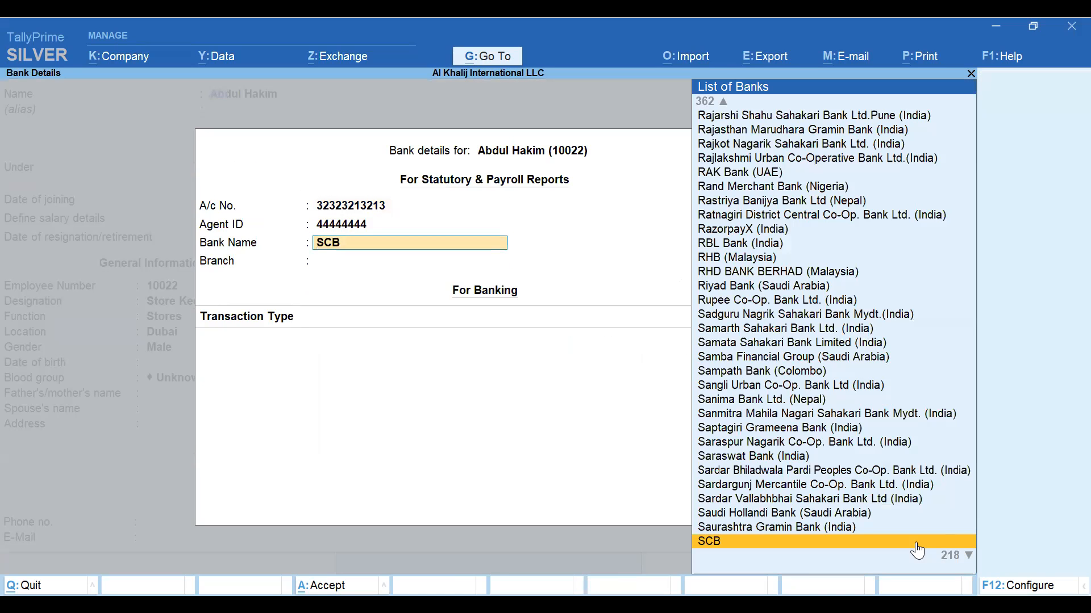
key(Return)
key(Return)
key(Return)
key(Return)
key(Return)
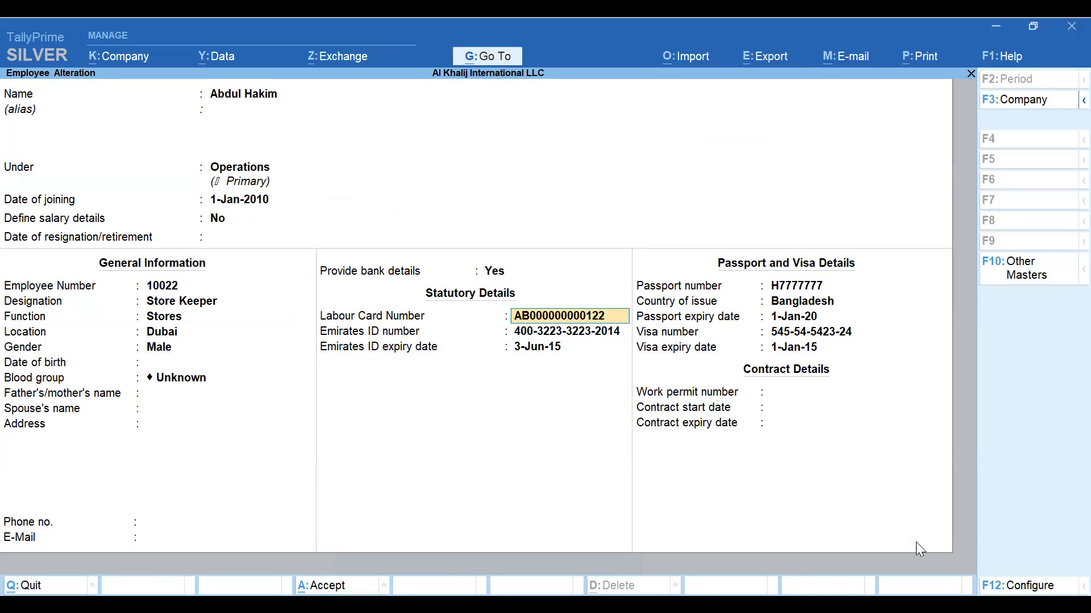
Step: Review the employee's statutory fields and the configuration options for statutory, passport and visa, and contract details
key(Return)
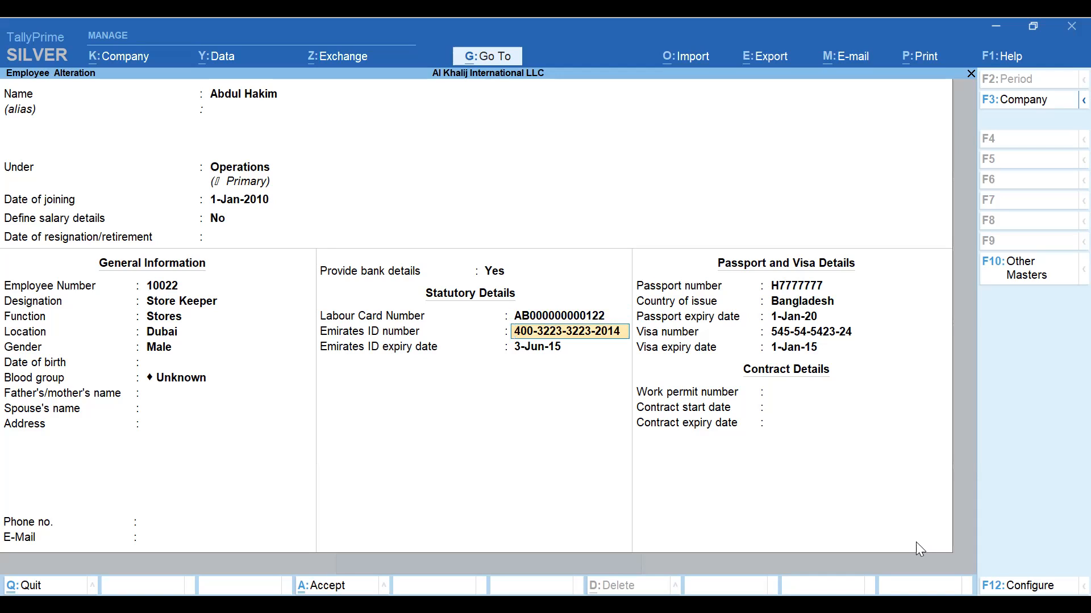
key(Return)
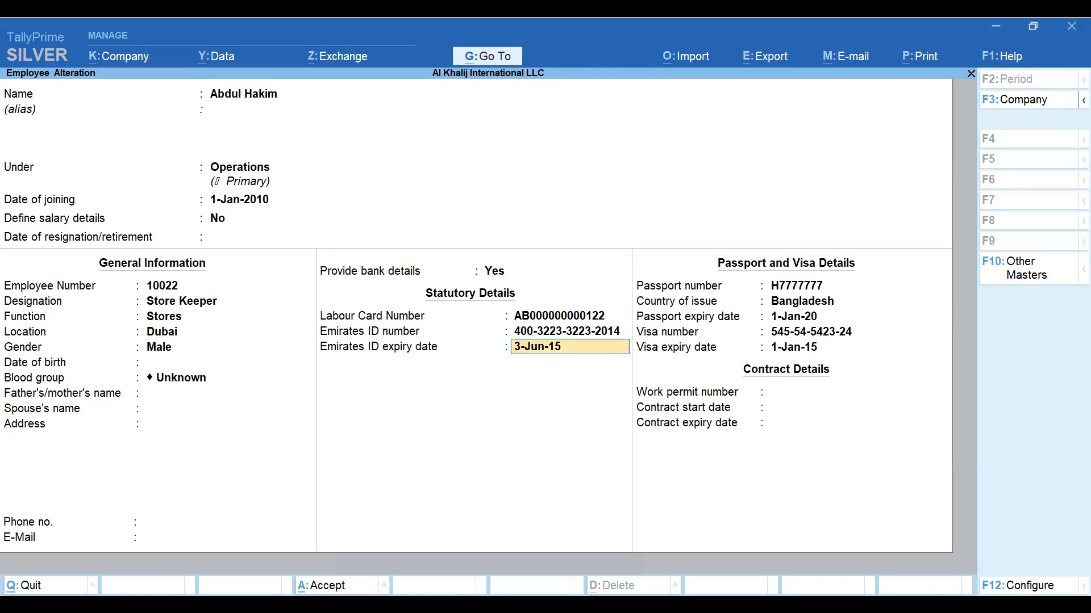
key(F12)
key(Return)
key(Return)
key(Return)
key(Return)
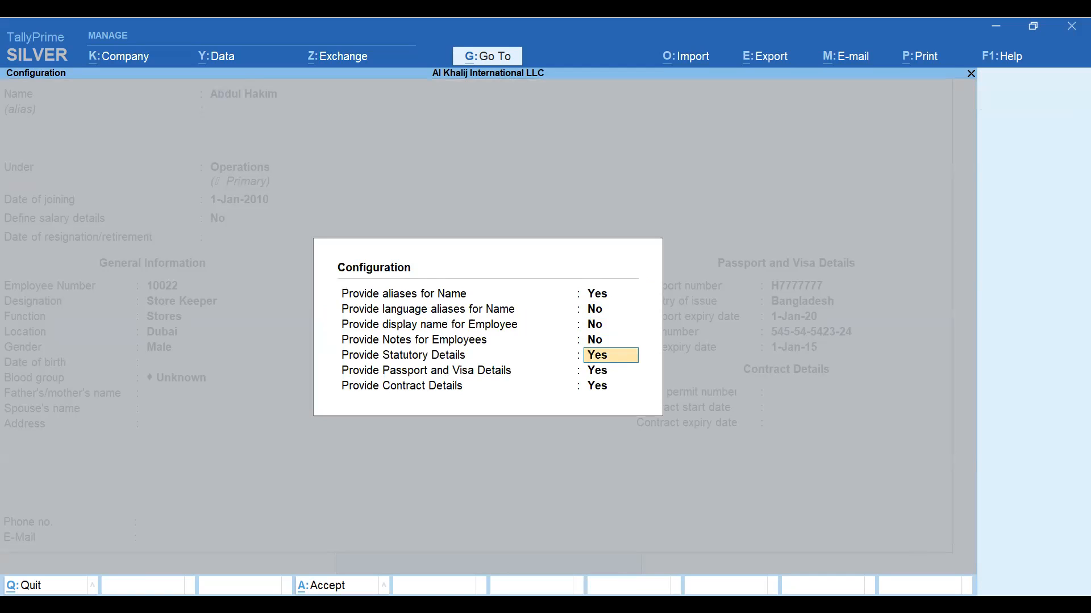
key(Return)
key(Return)
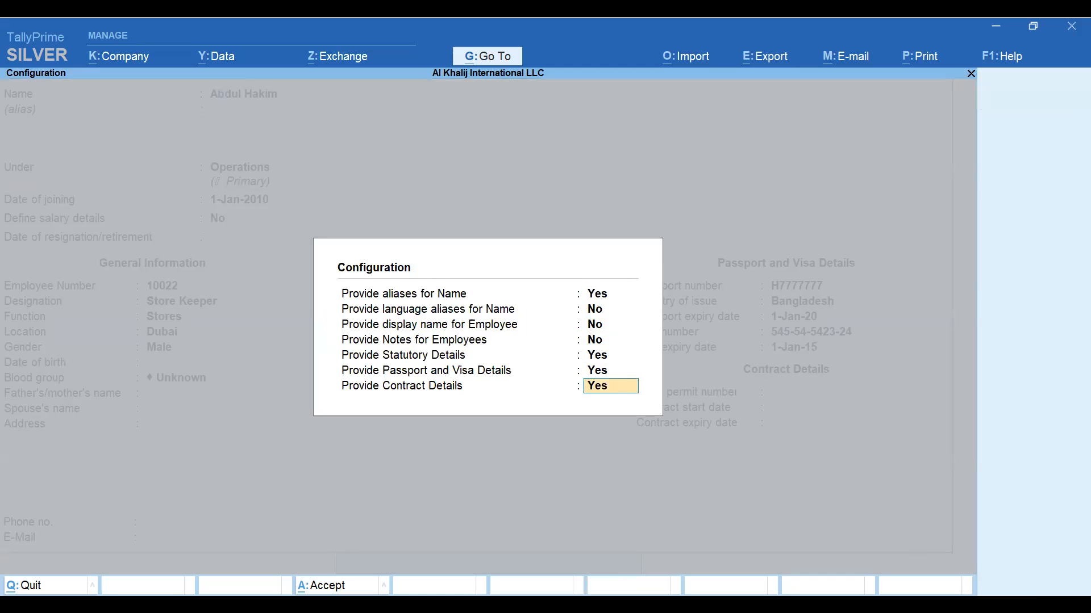
key(Return)
Step: Go through the employee's remaining passport, visa and contract fields and save the altered employee master
key(Return)
key(Return)
key(Return)
key(Return)
key(Return)
key(Return)
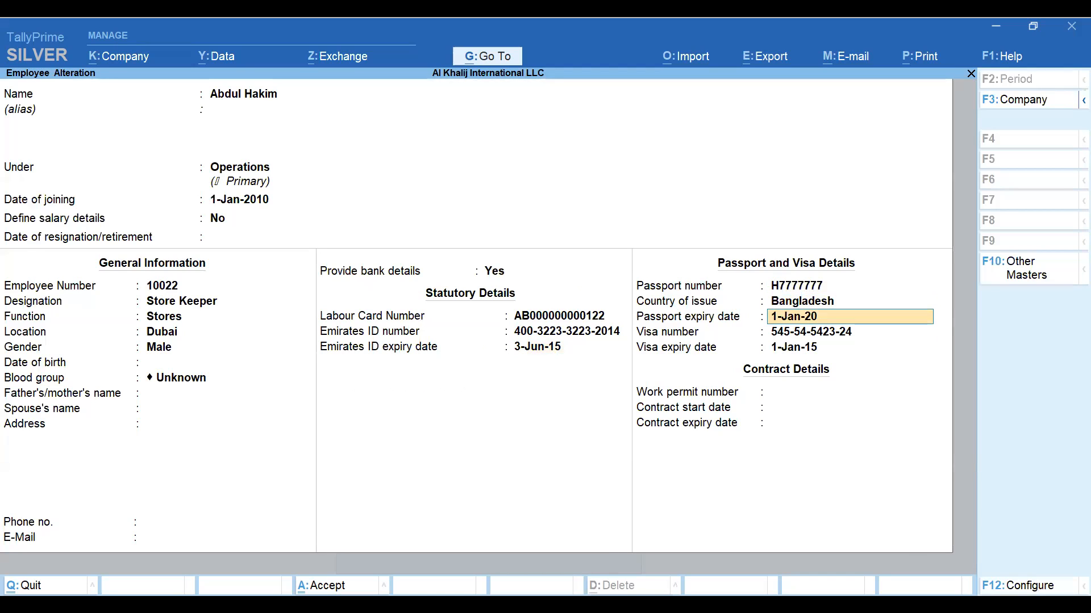
key(Return)
key(Return)
key(Return)
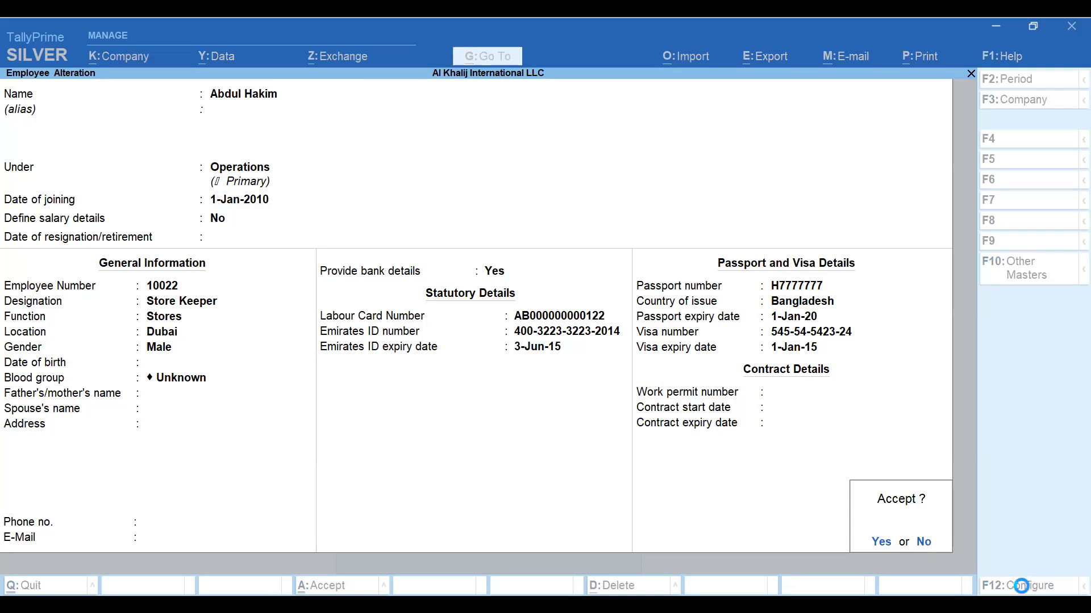
key(Return)
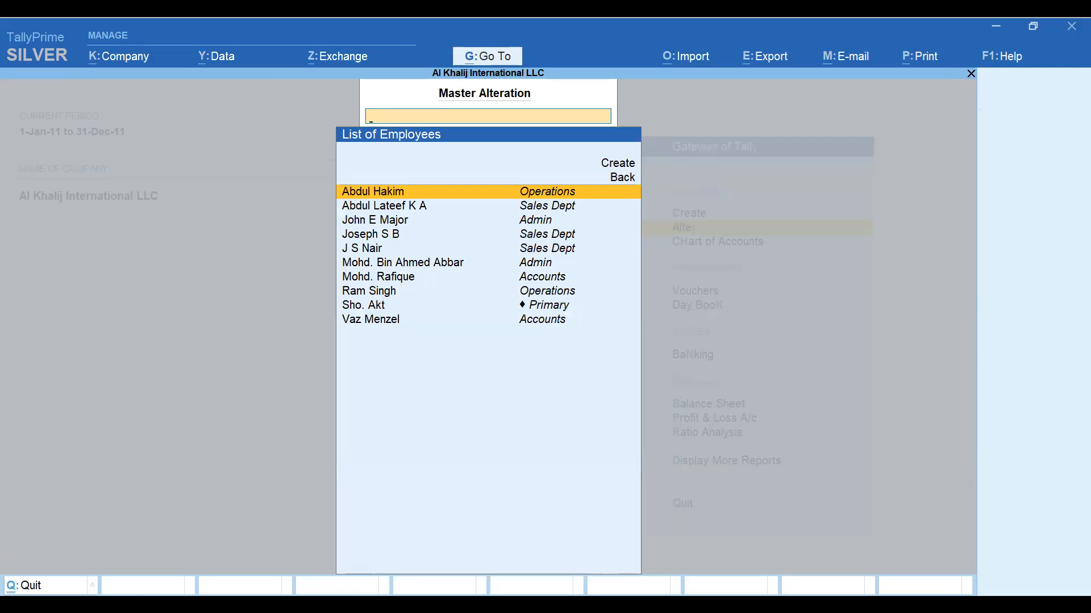
Step: Look through the list of employees and their groups, and return to the list of masters
key(Down)
key(Down)
key(Down)
key(Down)
key(Down)
key(Down)
key(Down)
key(Down)
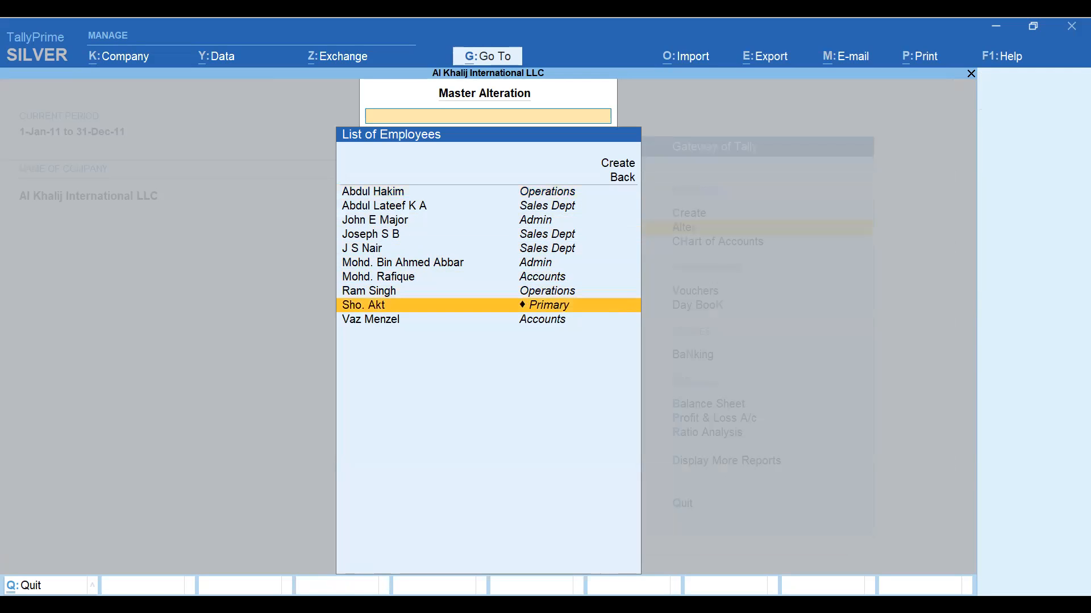
key(Down)
key(Up)
key(Up)
key(Up)
key(Up)
key(Up)
key(Up)
key(Up)
key(Up)
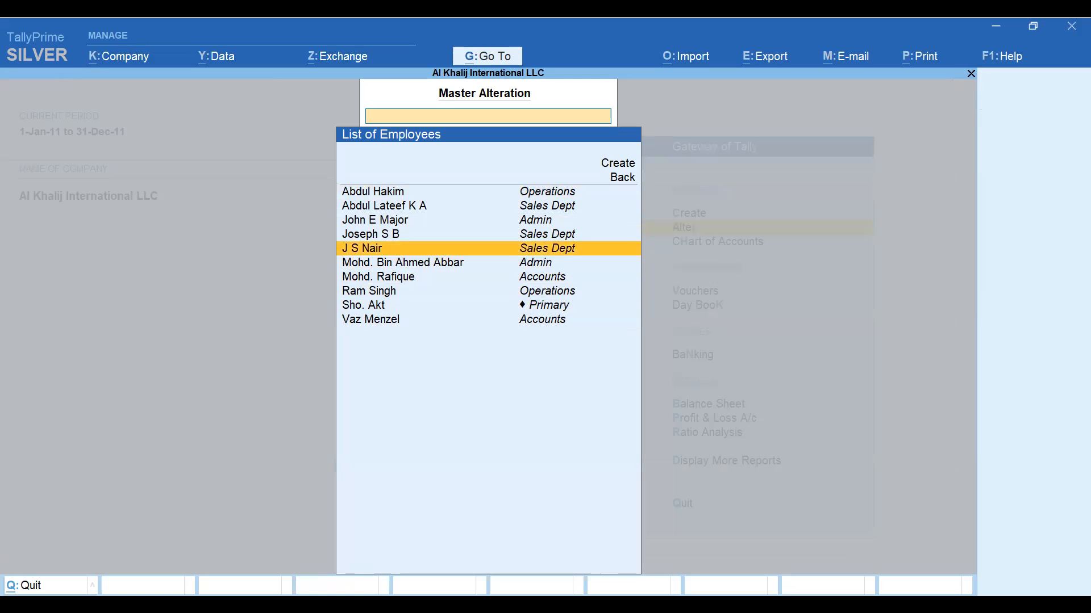
key(Up)
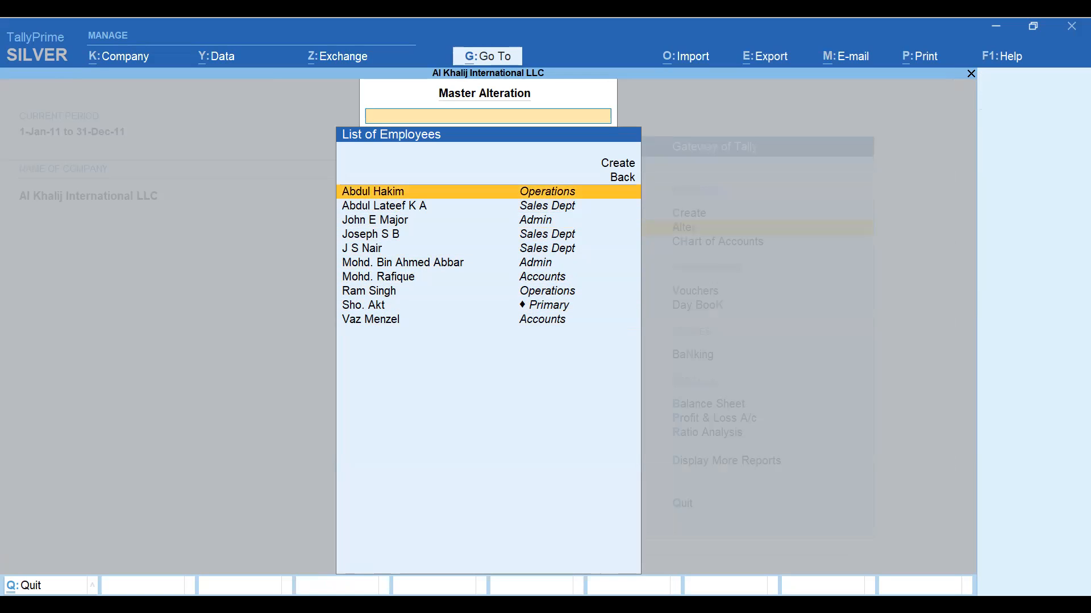
key(Escape)
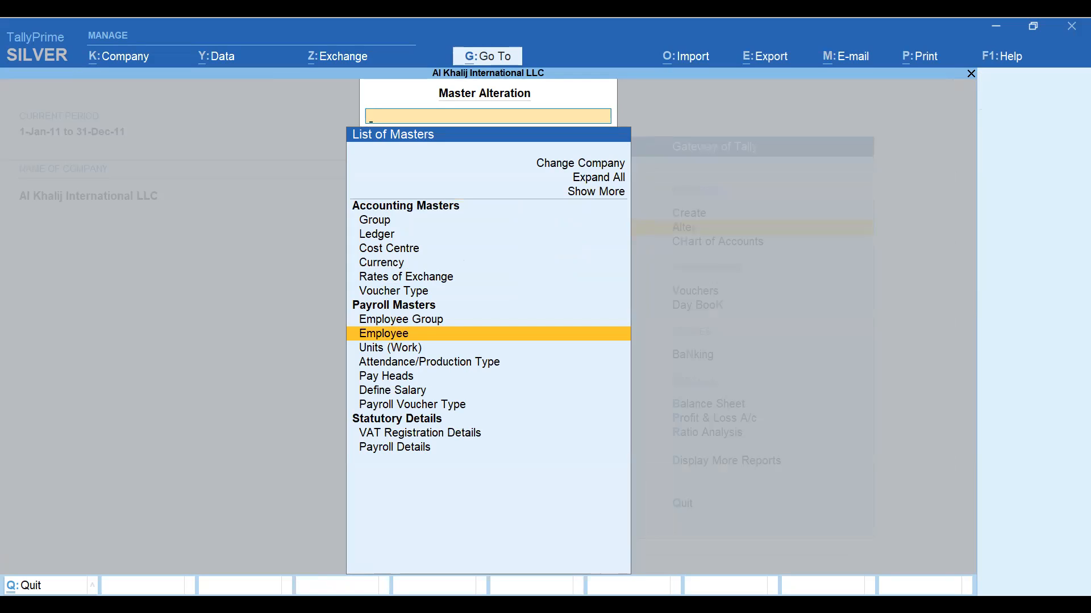
Step: Open the Hrs work unit for alteration
key(Down)
key(Return)
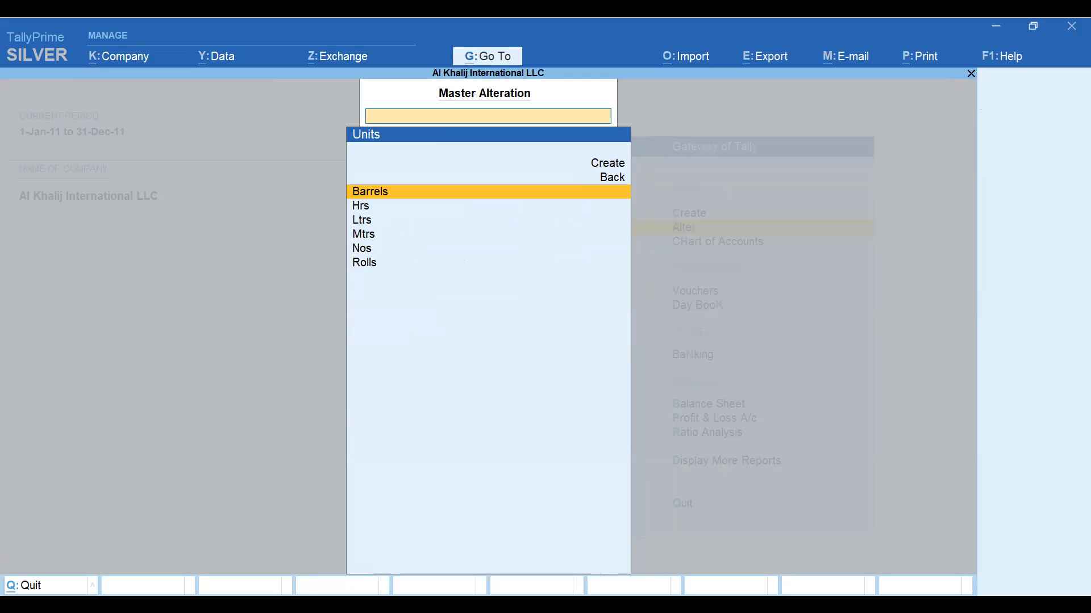
key(Down)
key(Return)
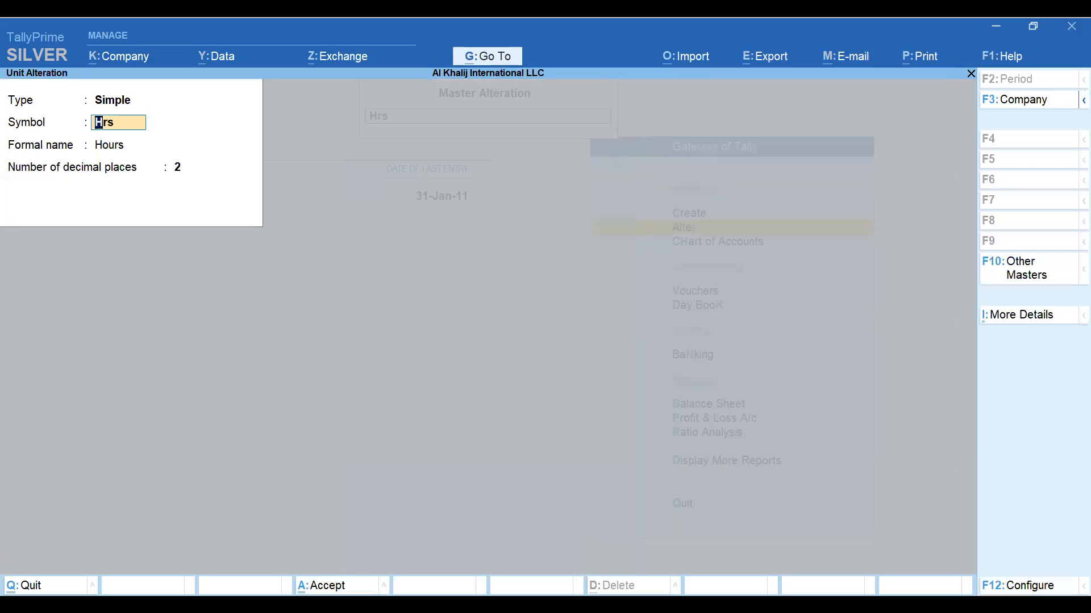
Step: Close the Hrs work unit without saving and return to the list of masters for alteration
key(BackSpace)
key(BackSpace)
key(BackSpace)
key(Escape)
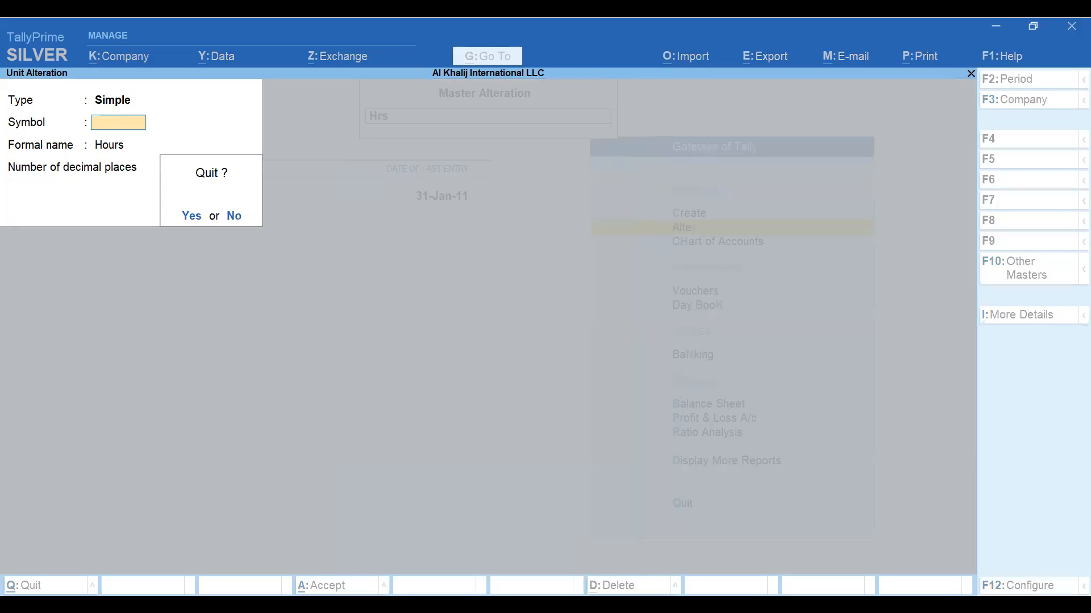
key(Return)
key(Escape)
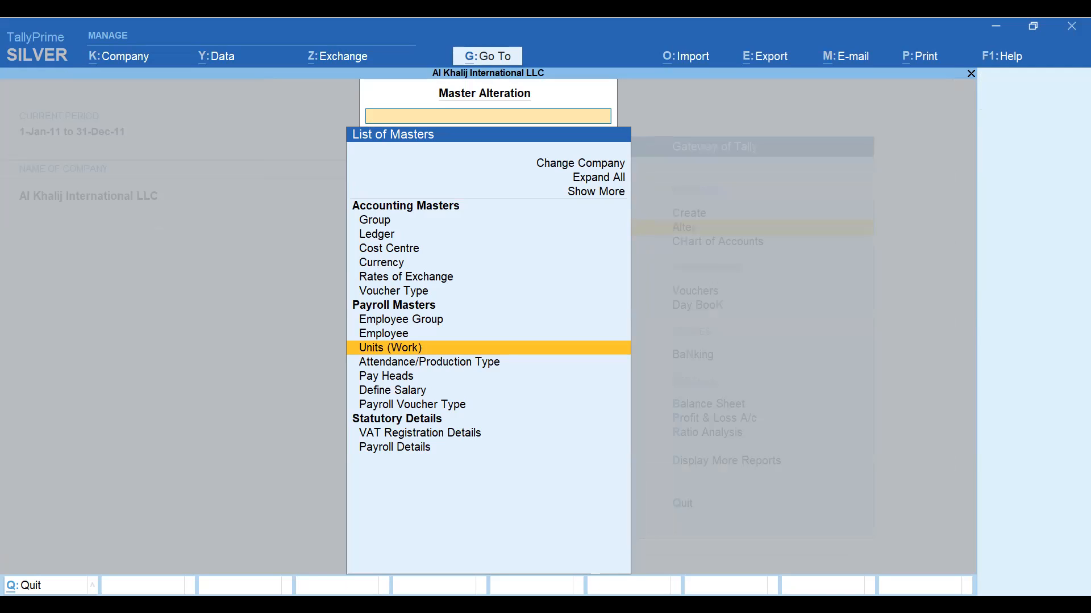
Step: Look through the list of attendance/production types and open the Absent type for alteration
key(Down)
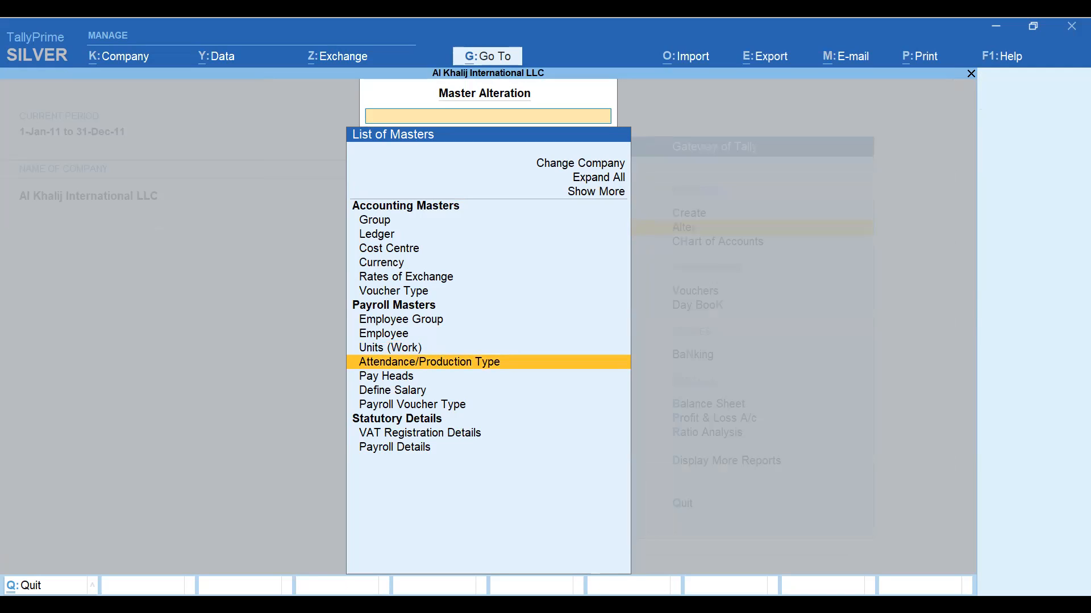
key(Return)
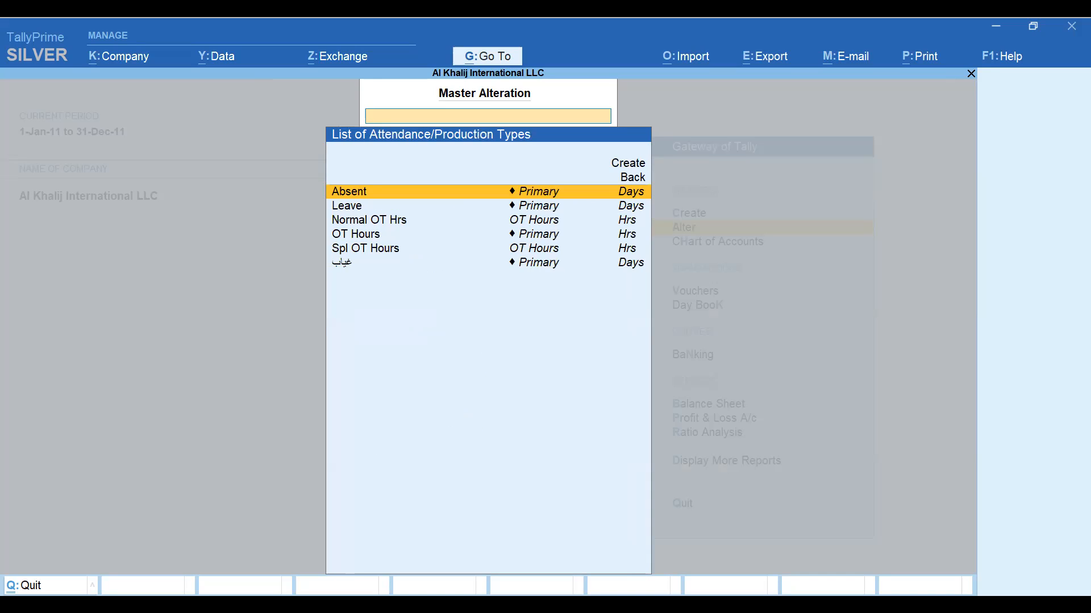
key(Down)
key(Down)
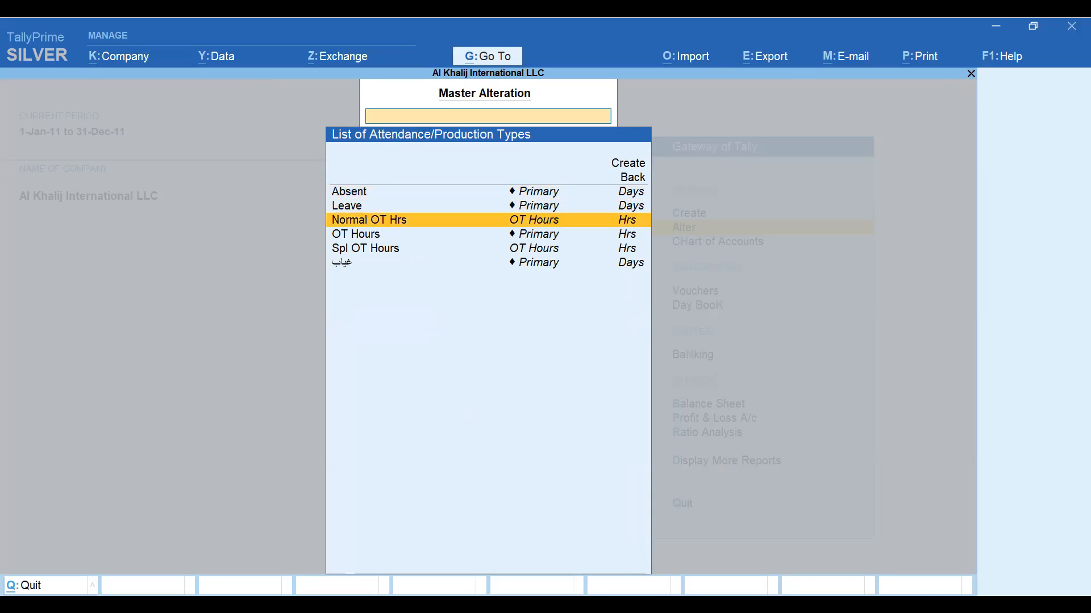
key(Up)
key(Up)
key(Return)
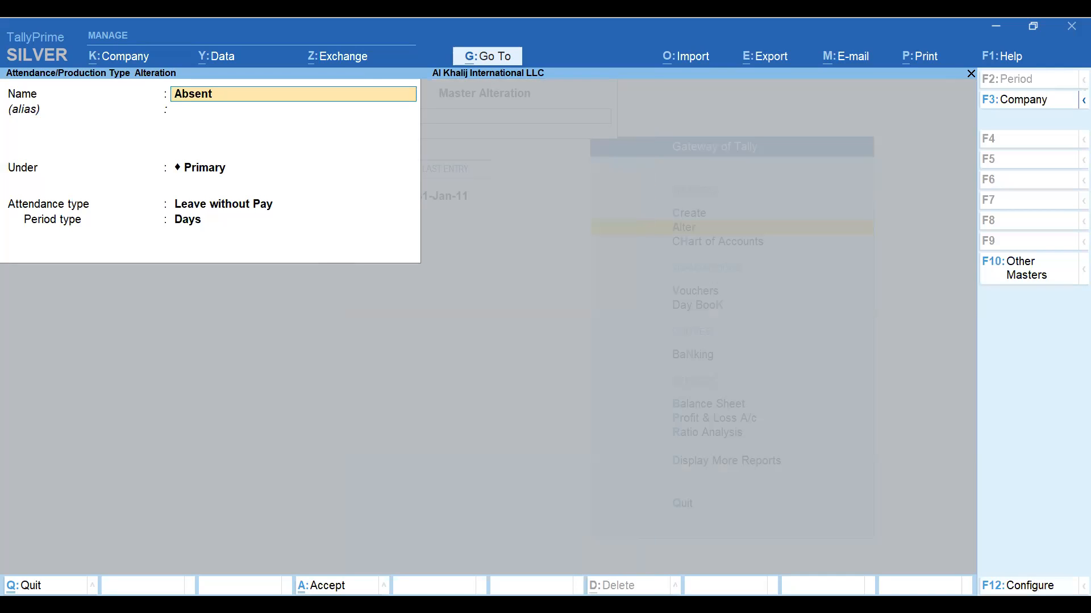
Step: Review the Absent type's parent and attendance fields, and return to the list of masters without saving
key(Return)
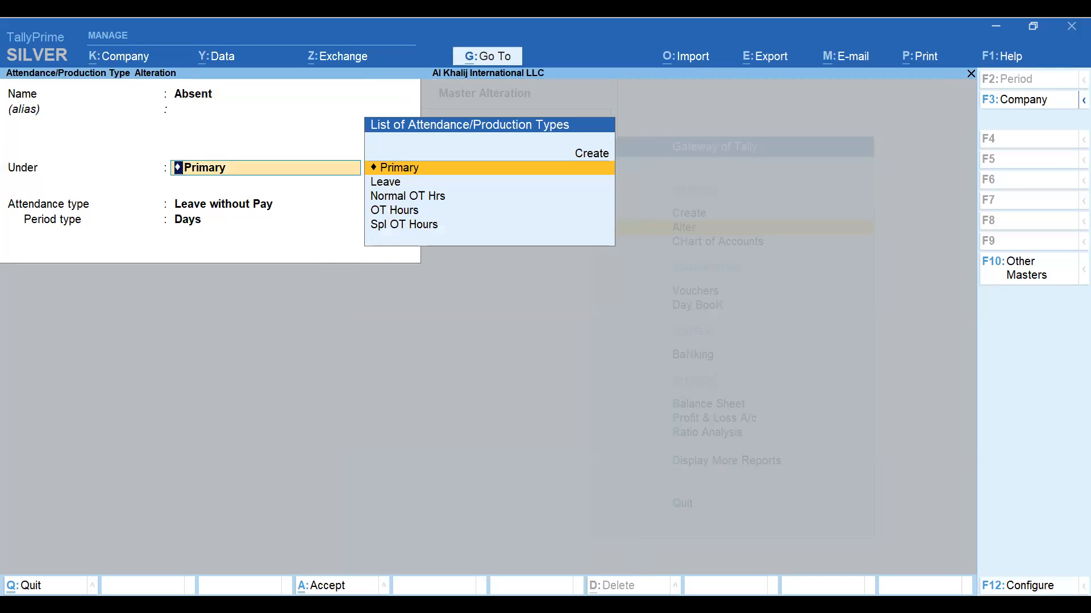
key(Return)
key(Escape)
key(Escape)
key(Escape)
key(Escape)
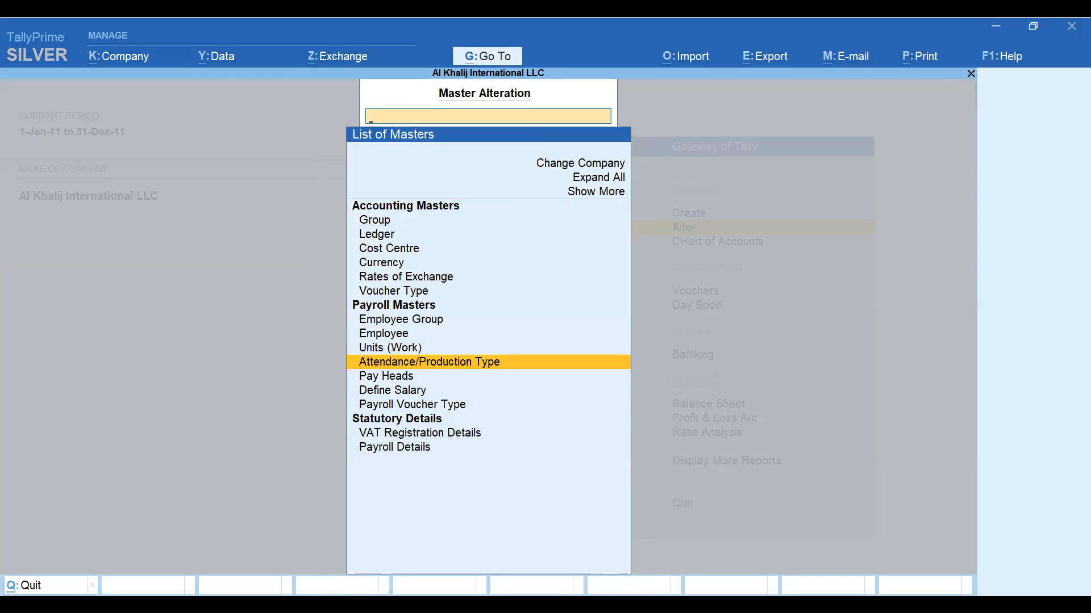
Step: Start a new attendance/production type master named Present under Primary
key(Escape)
key(Up)
key(Return)
key(Down)
key(Down)
key(Down)
key(Down)
key(Down)
key(Down)
key(Down)
key(Down)
key(Down)
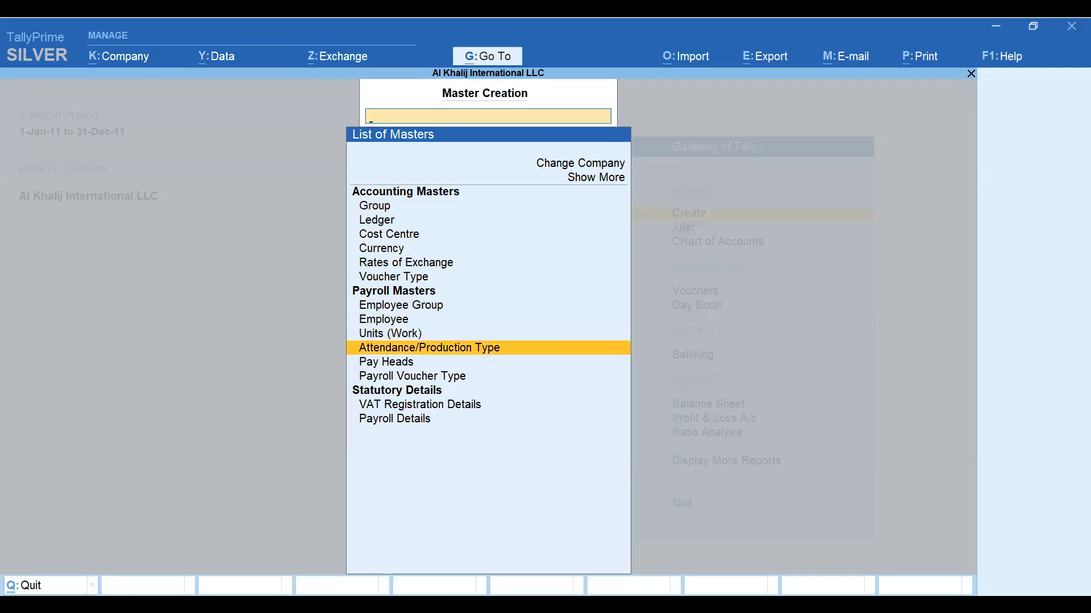
key(Return)
text(Present)
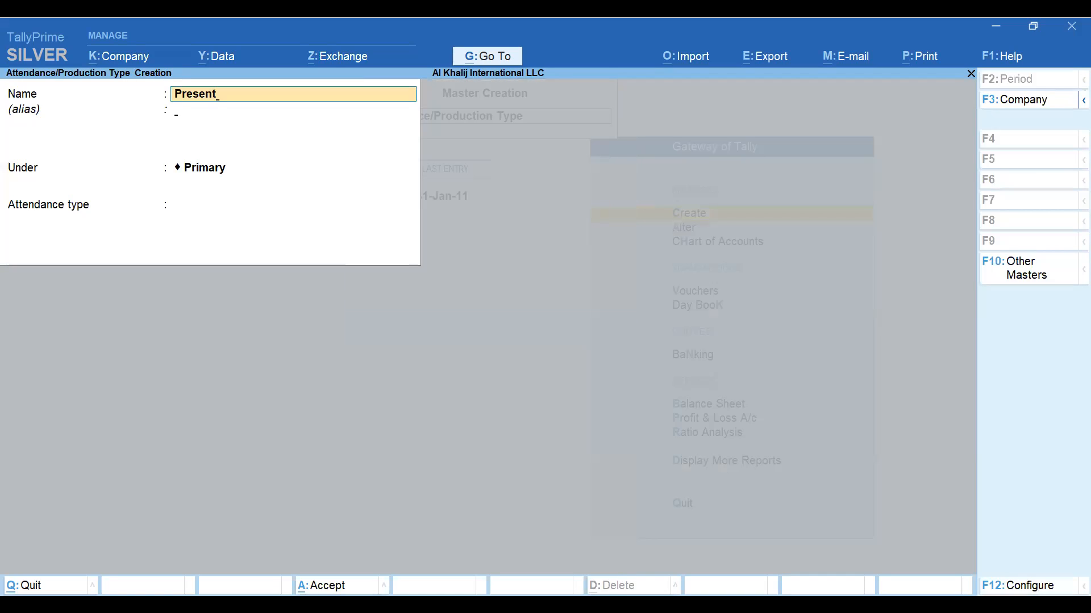
key(Return)
key(Return)
key(Return)
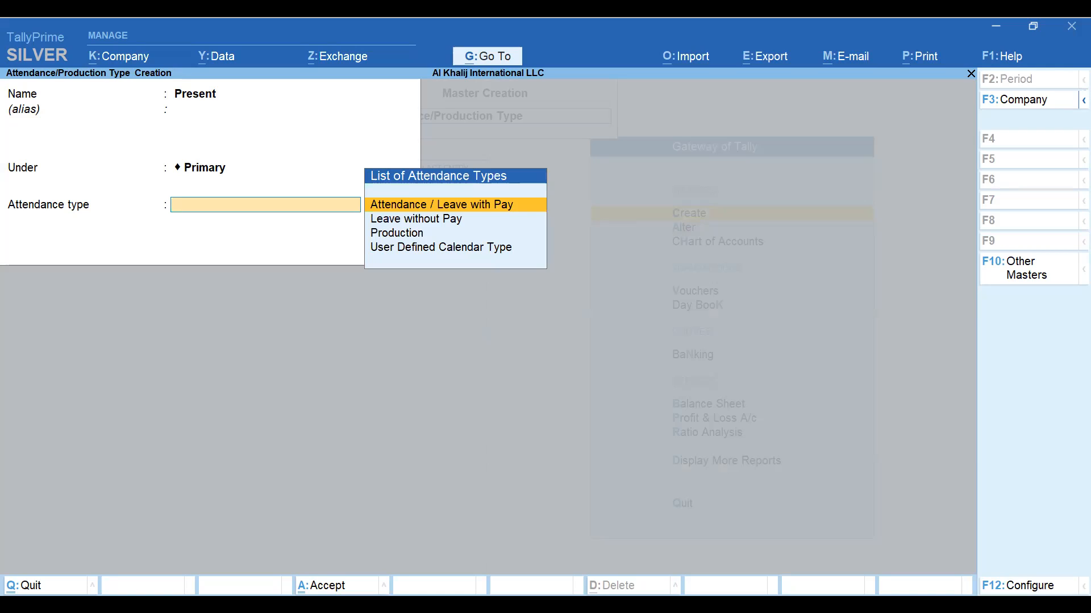
Step: Set the new type's attendance type to Attendance / Leave with Pay with period type Days, and save it
key(Down)
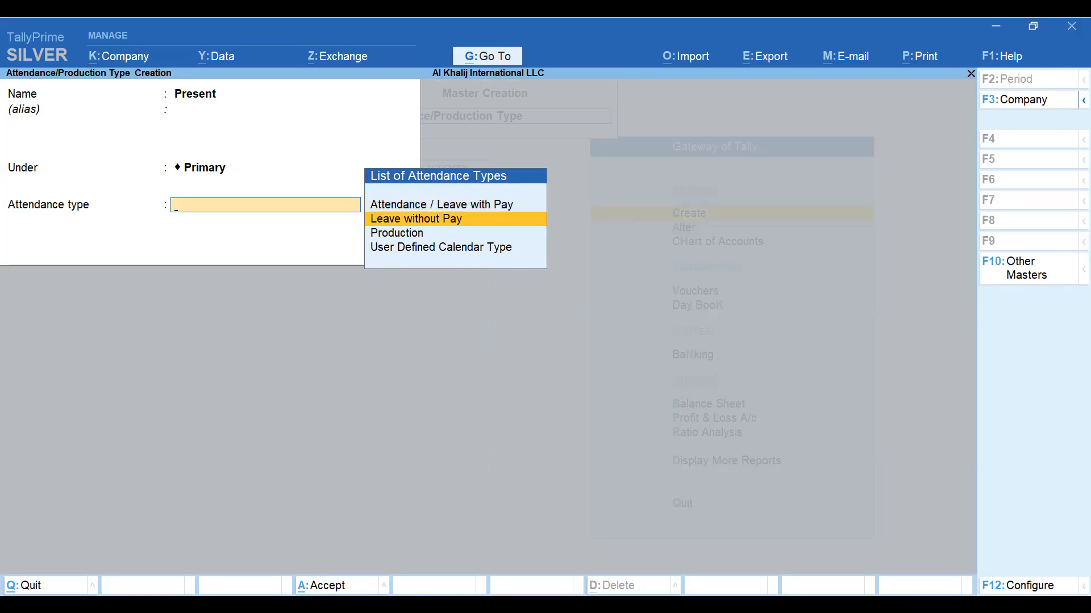
key(Down)
key(Up)
key(Up)
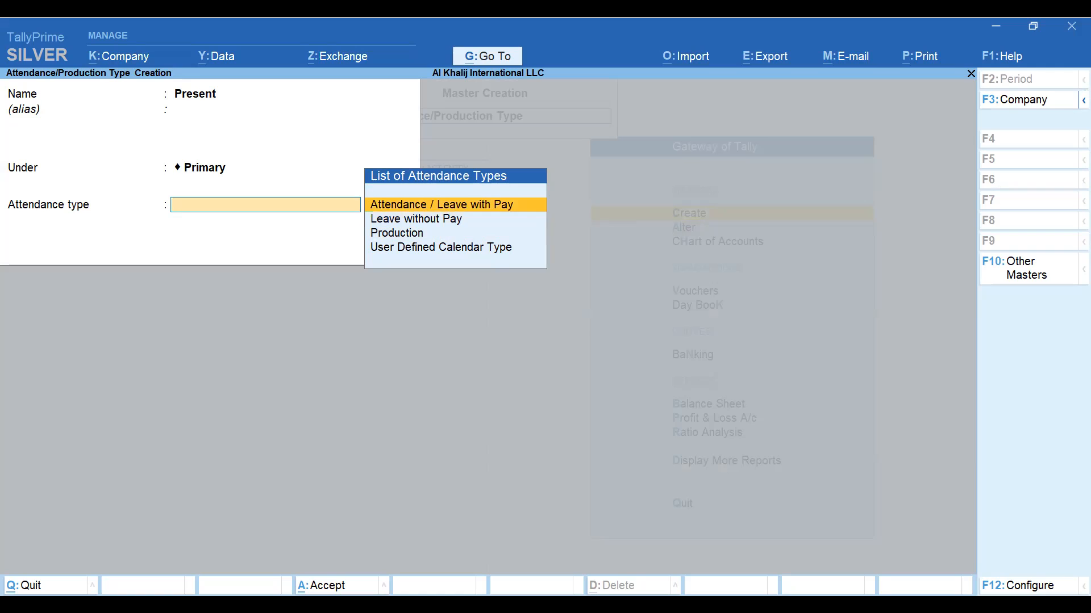
key(Return)
key(Return)
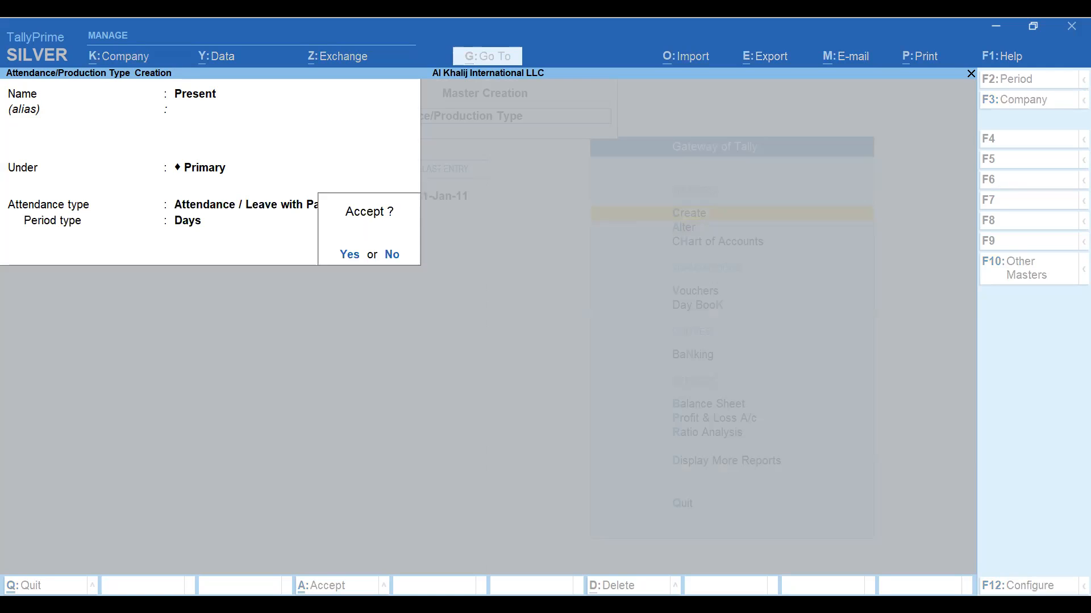
key(Return)
key(Escape)
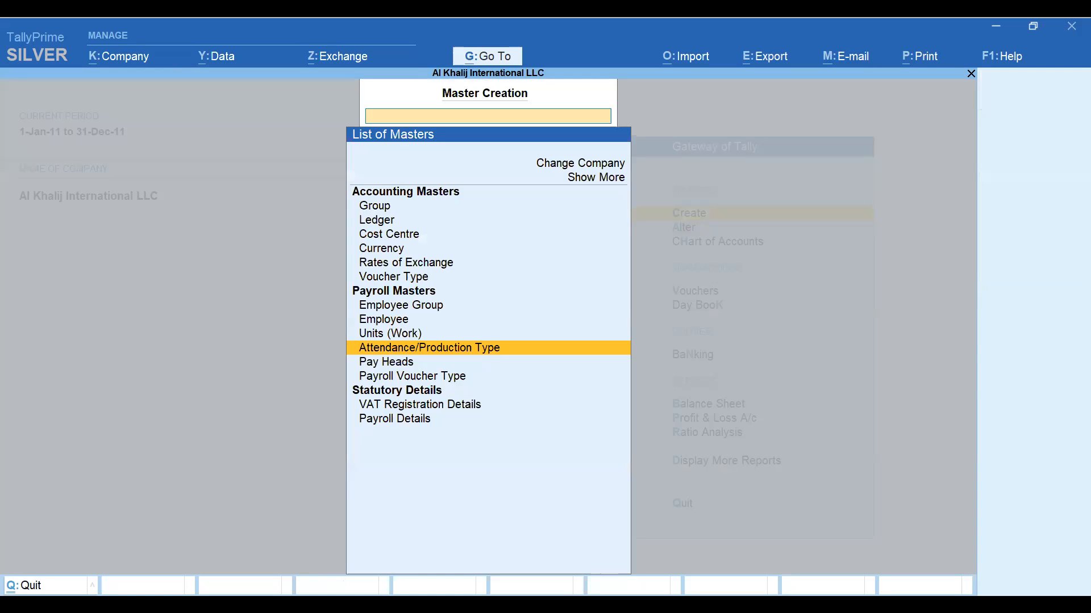
Step: Open the Basic Salary pay head for alteration
key(Down)
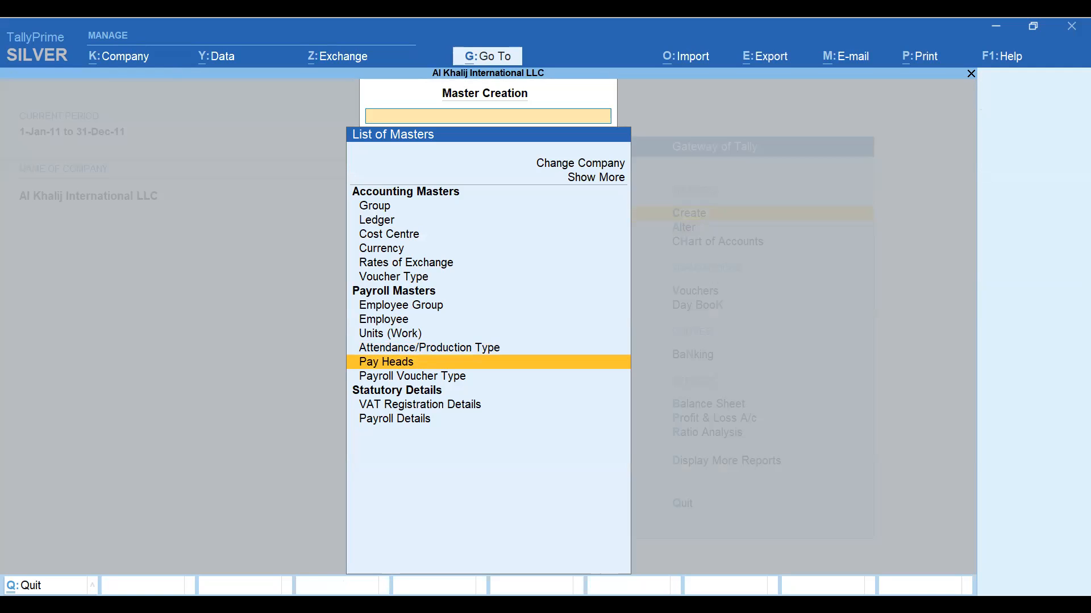
key(Escape)
key(Down)
key(Return)
key(Down)
key(Down)
key(Down)
key(Down)
key(Down)
key(Down)
key(Down)
key(Down)
key(Down)
key(Down)
key(Down)
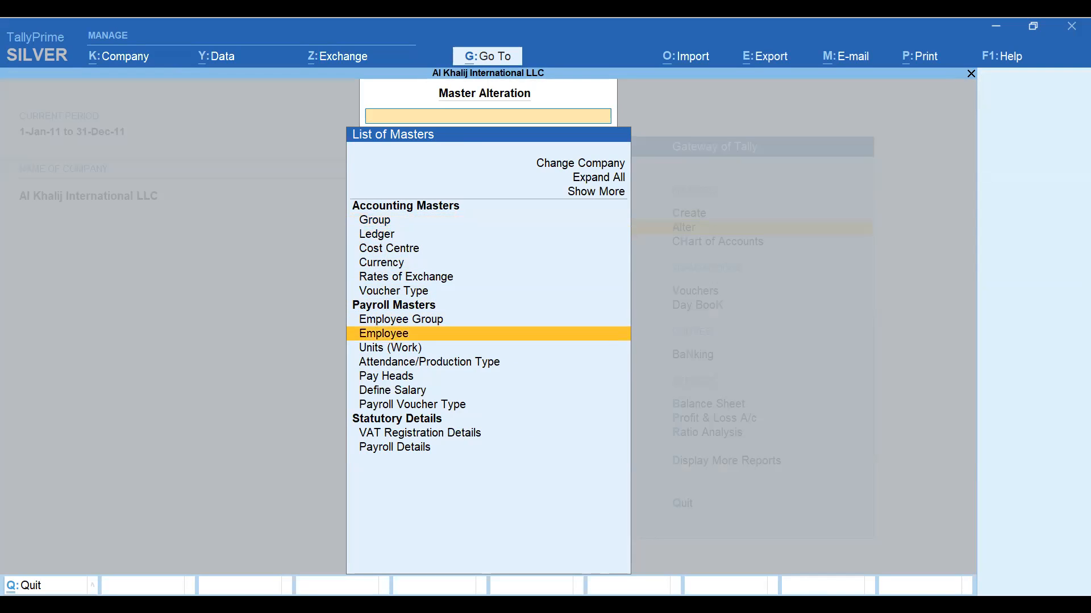
key(Down)
key(Down)
key(Up)
key(Up)
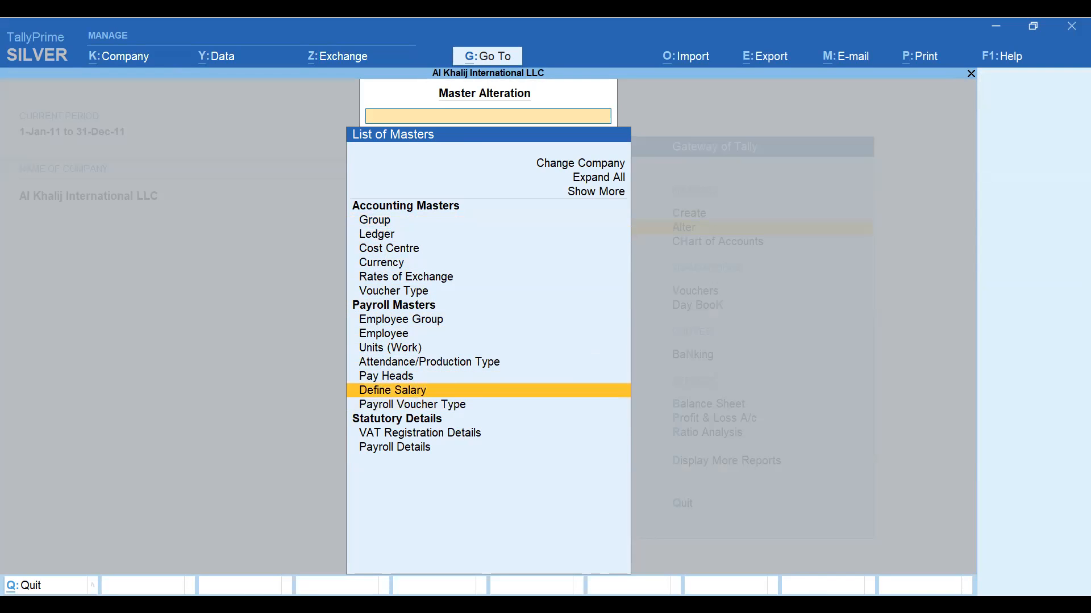
key(Return)
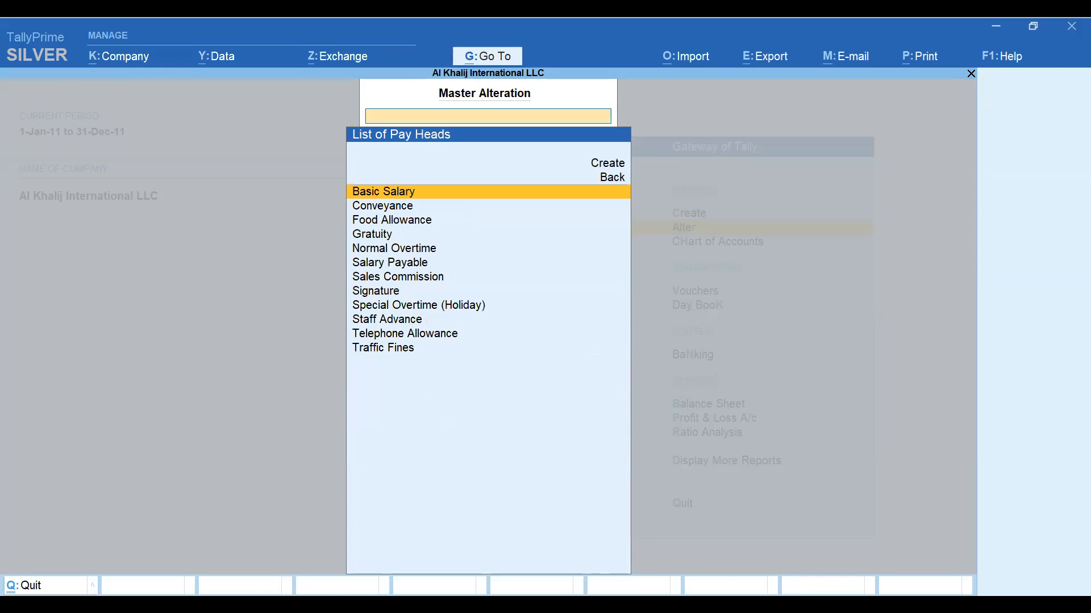
key(Return)
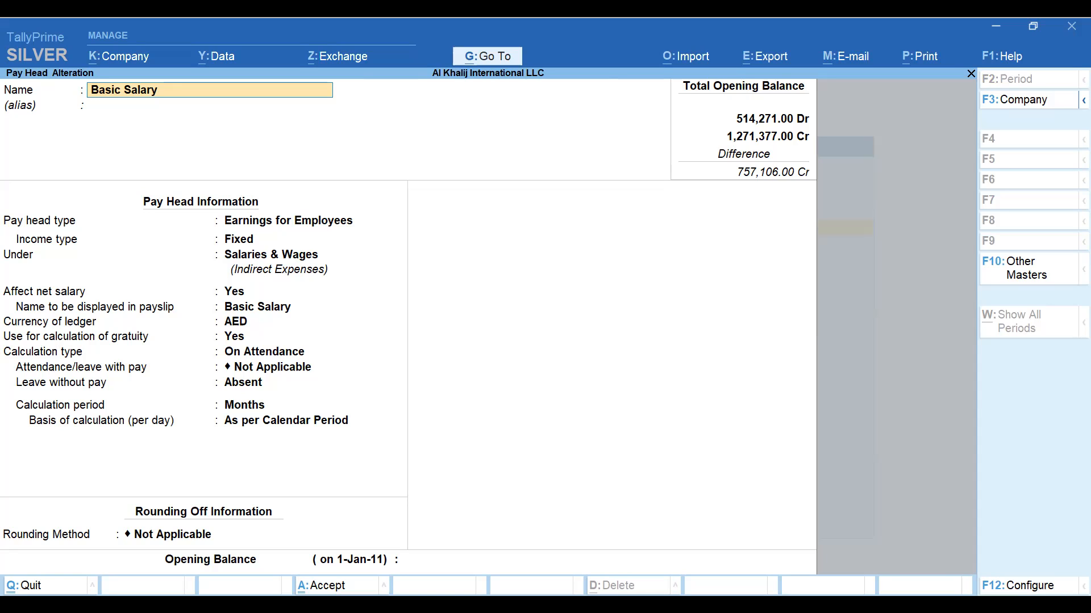
Step: Review the Basic Salary pay head's type, group, payslip name, gratuity, calculation type and attendance settings
key(Return)
key(Return)
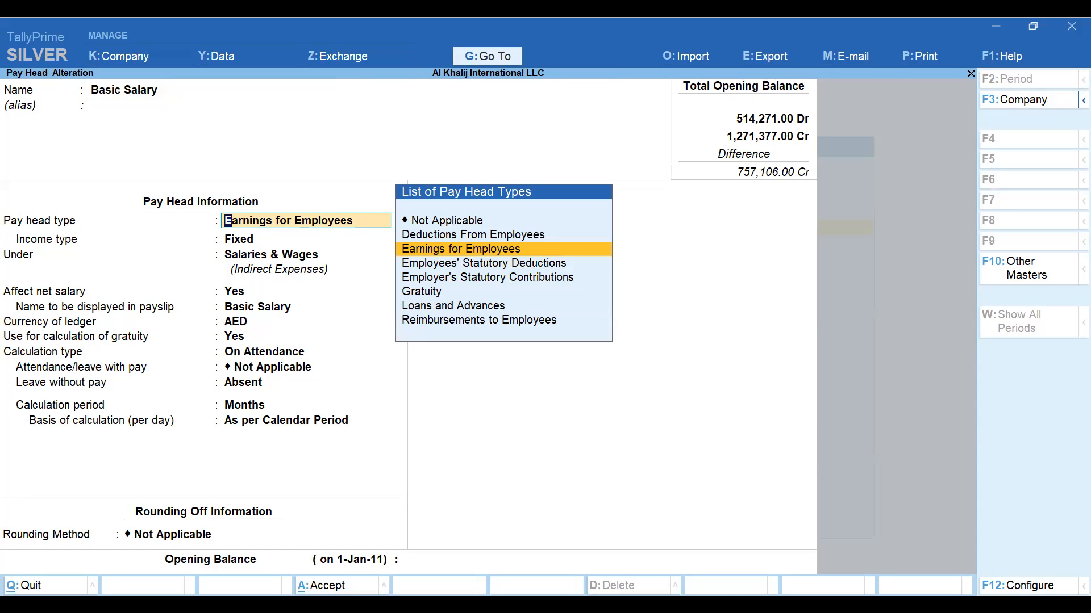
key(Up)
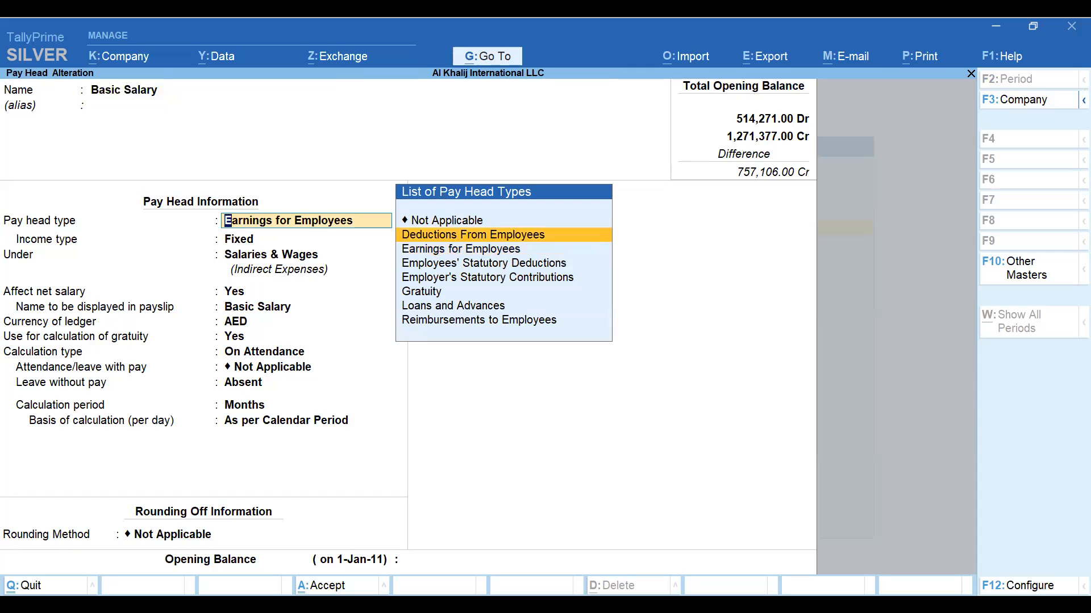
key(Down)
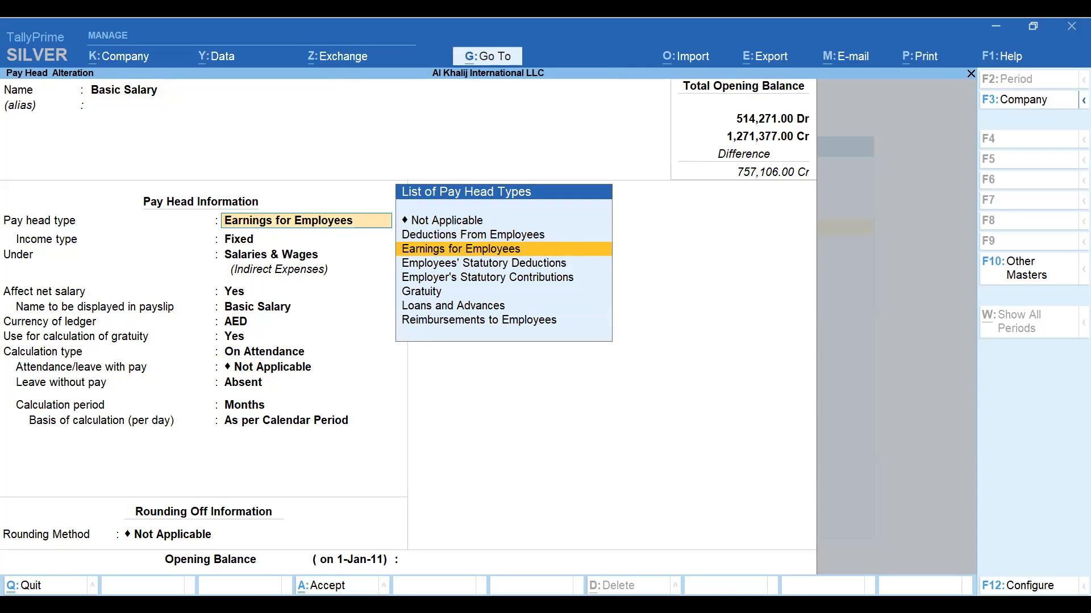
key(Return)
key(Return)
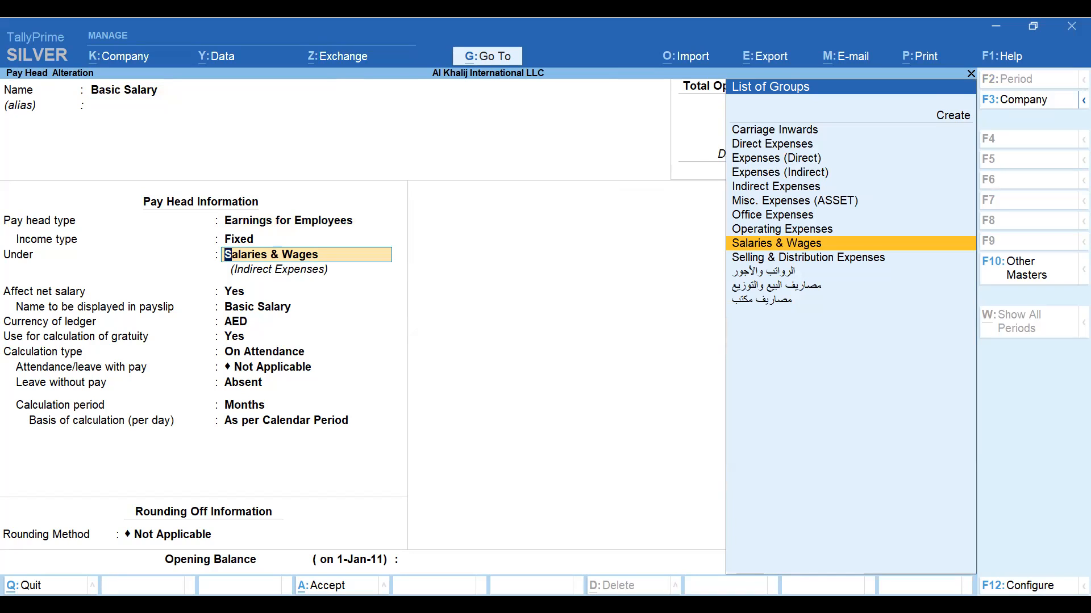
key(Return)
key(Return)
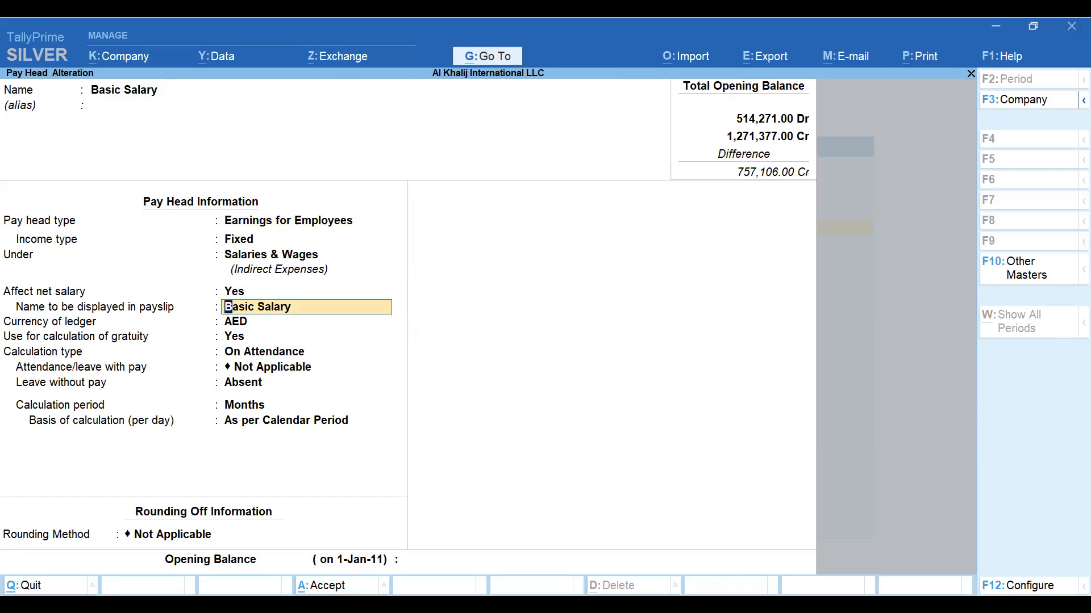
key(Return)
key(Return)
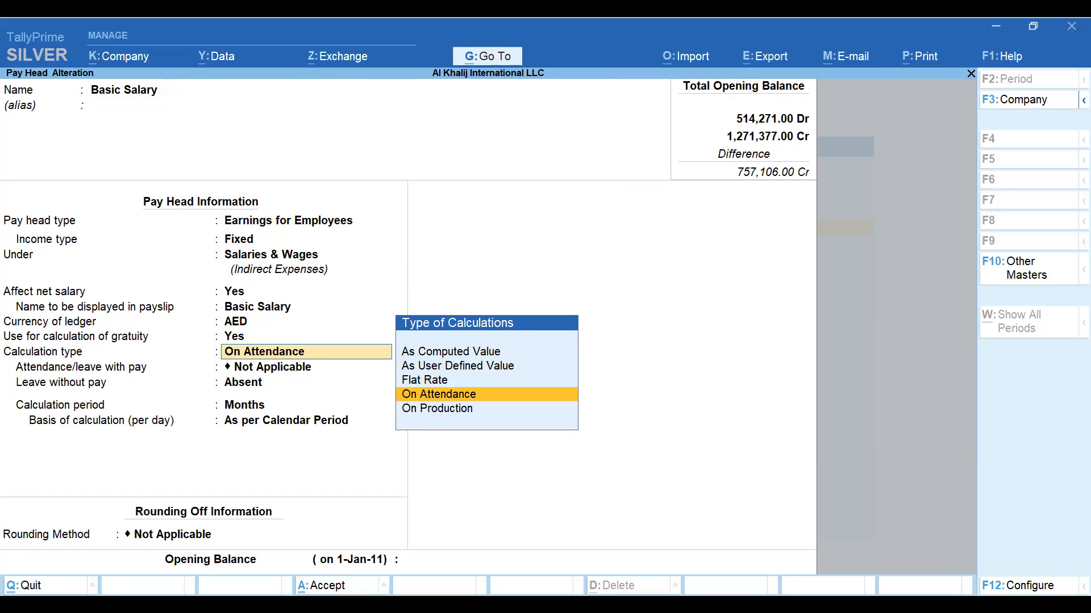
key(Return)
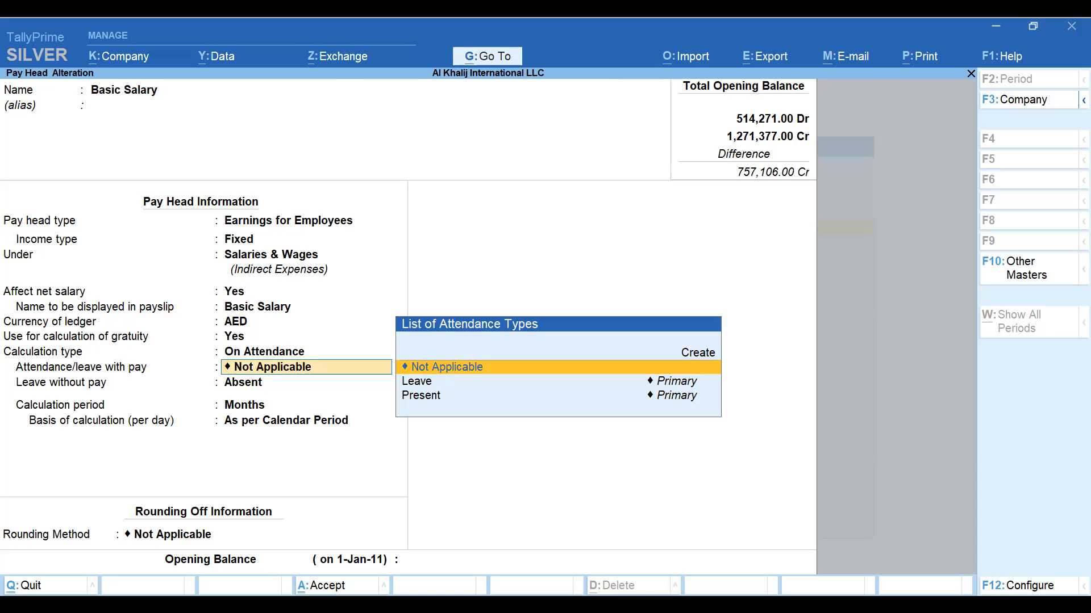
key(Return)
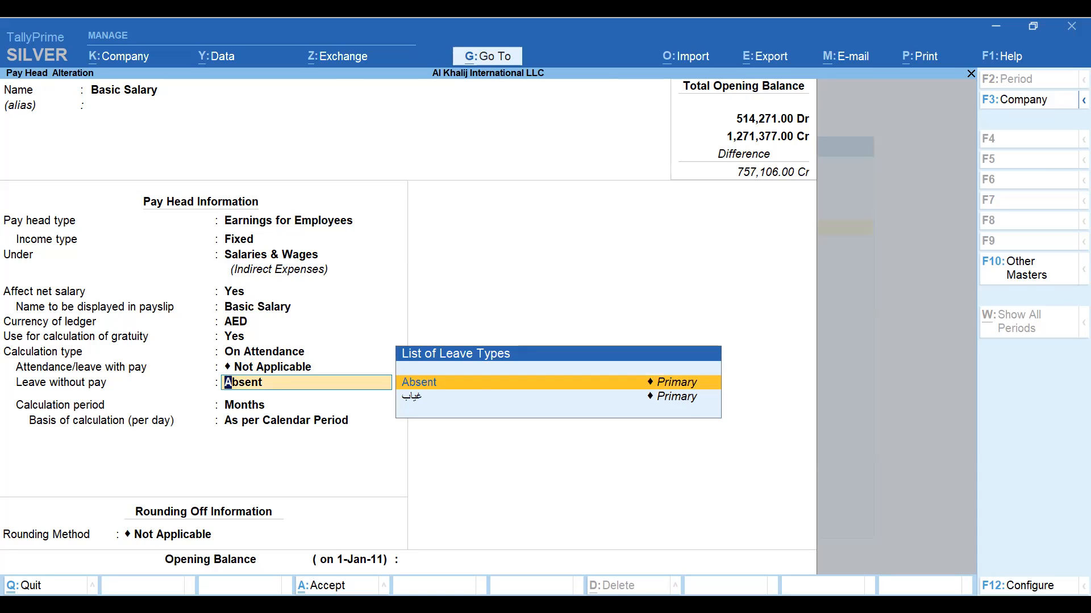
Step: Try Present as Basic Salary's attendance/leave with pay type, and switch the field back to Not Applicable
key(BackSpace)
key(Down)
key(Down)
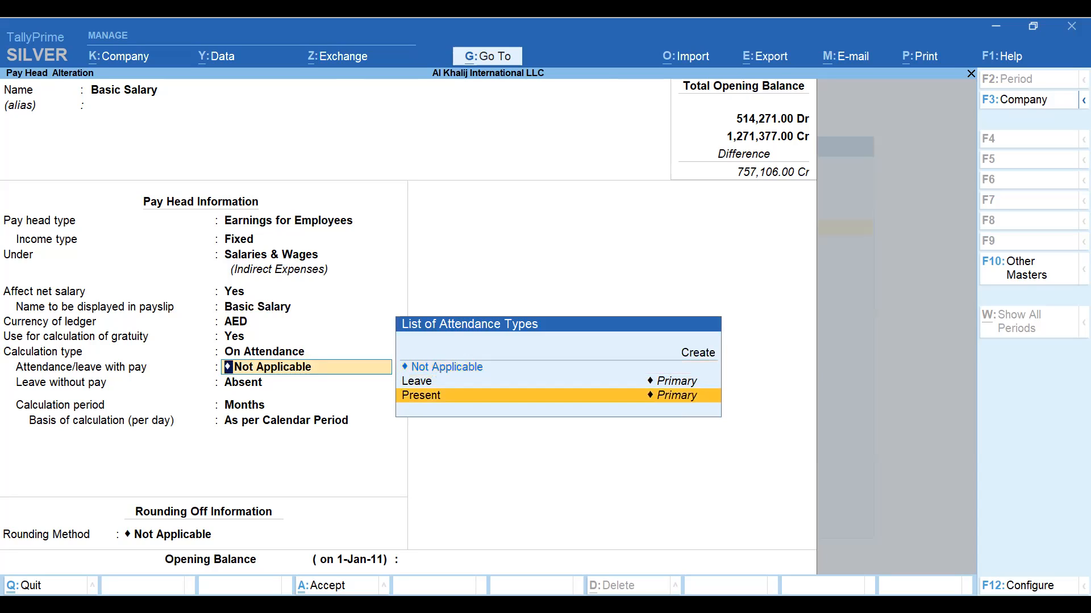
key(Return)
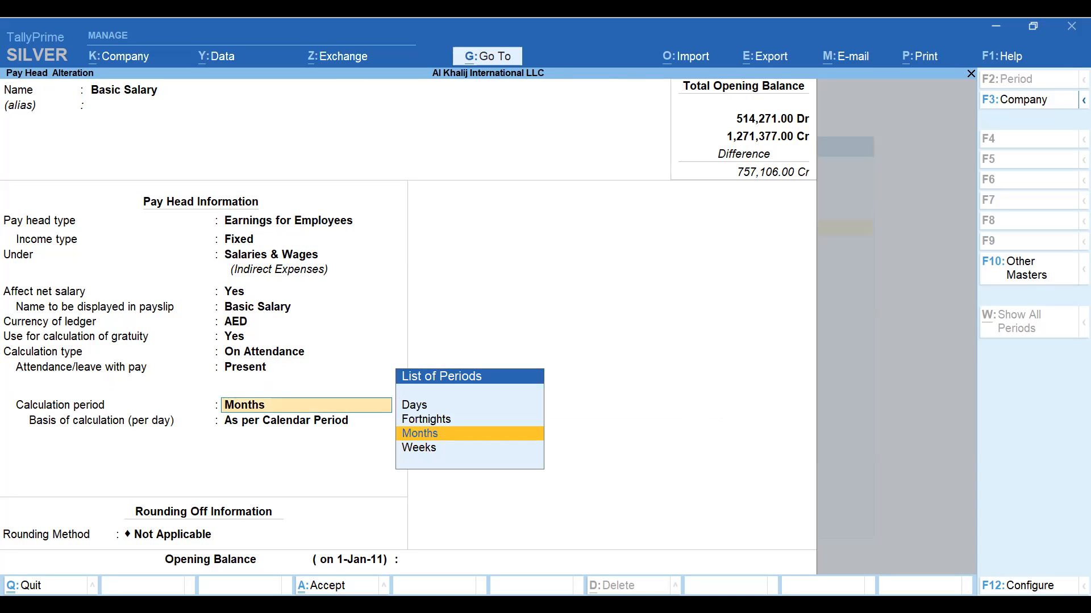
key(BackSpace)
key(Up)
key(Up)
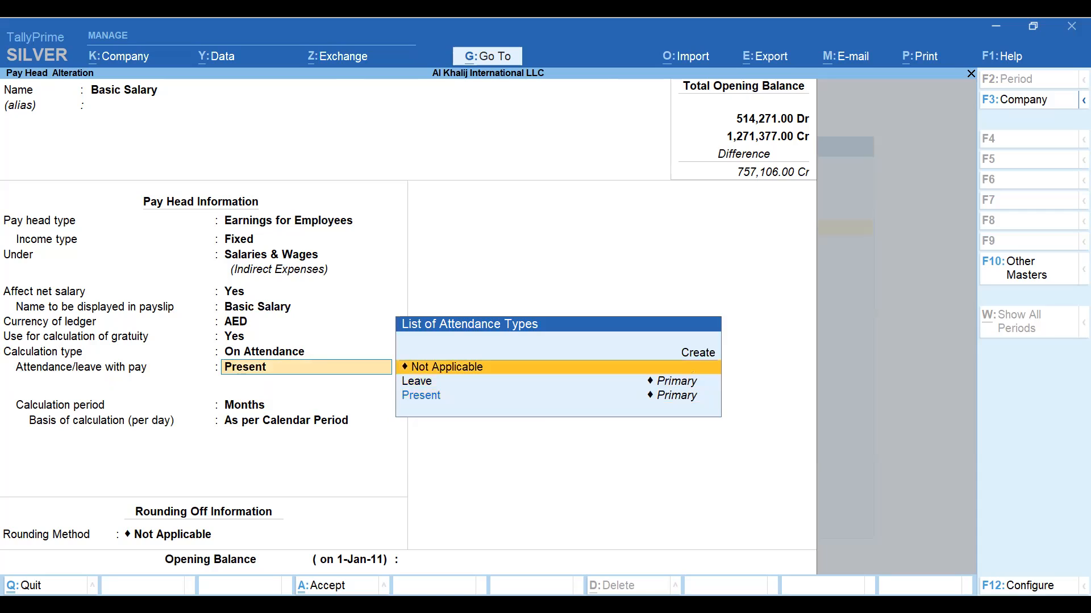
key(Return)
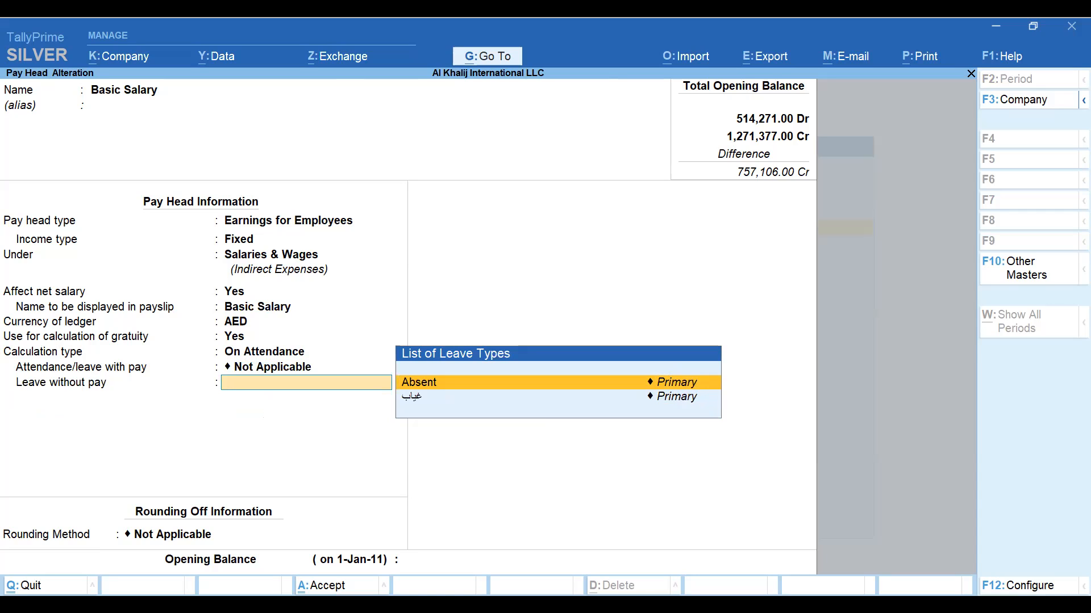
Step: Set Basic Salary's attendance/leave with pay to Present and its calculation period to Months
key(BackSpace)
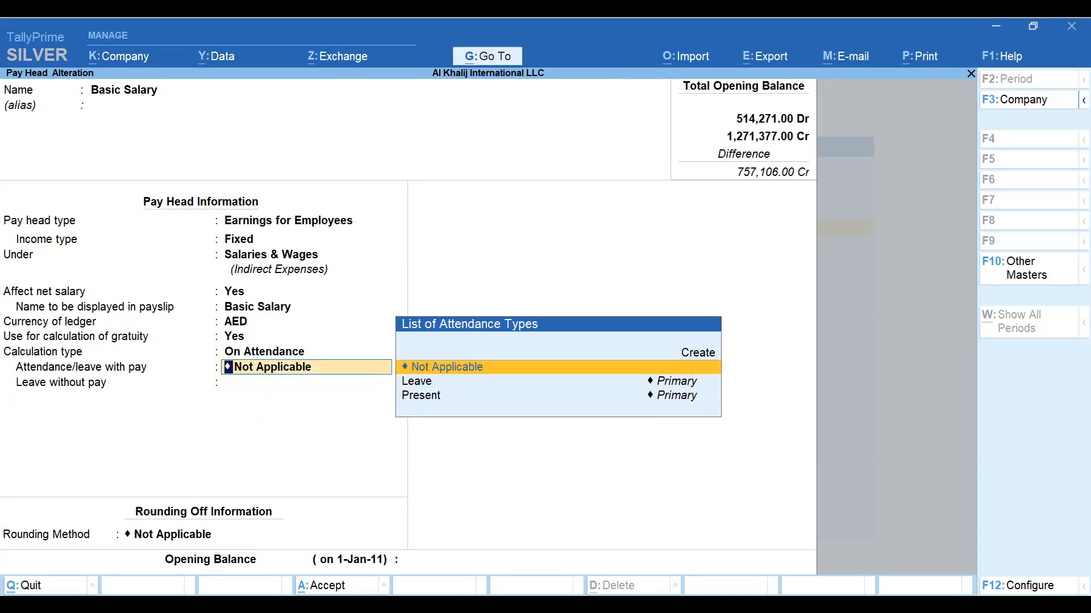
key(Down)
key(Down)
key(Return)
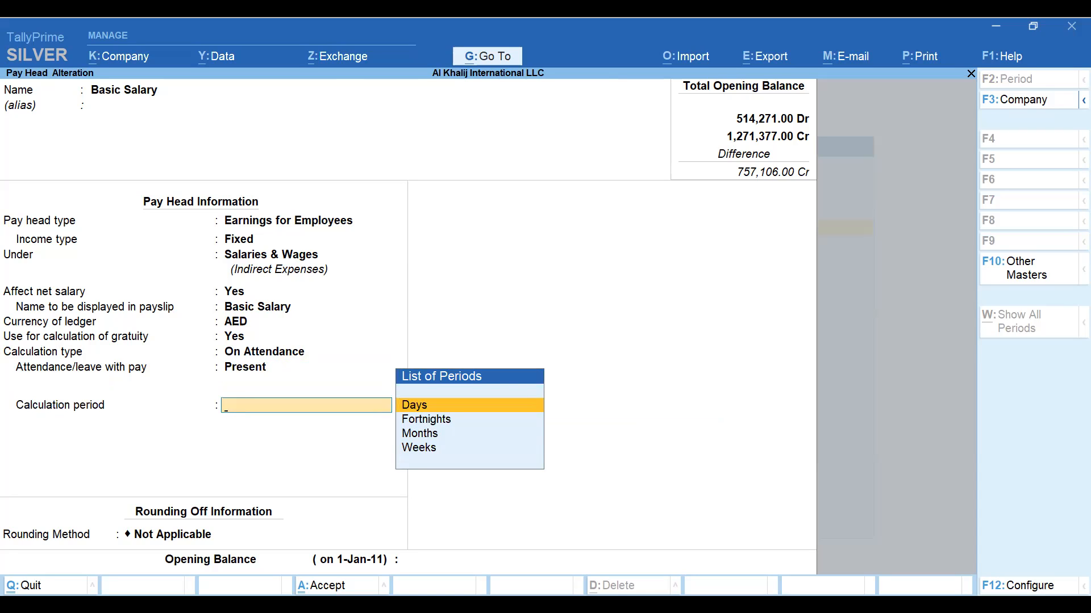
key(Down)
key(Down)
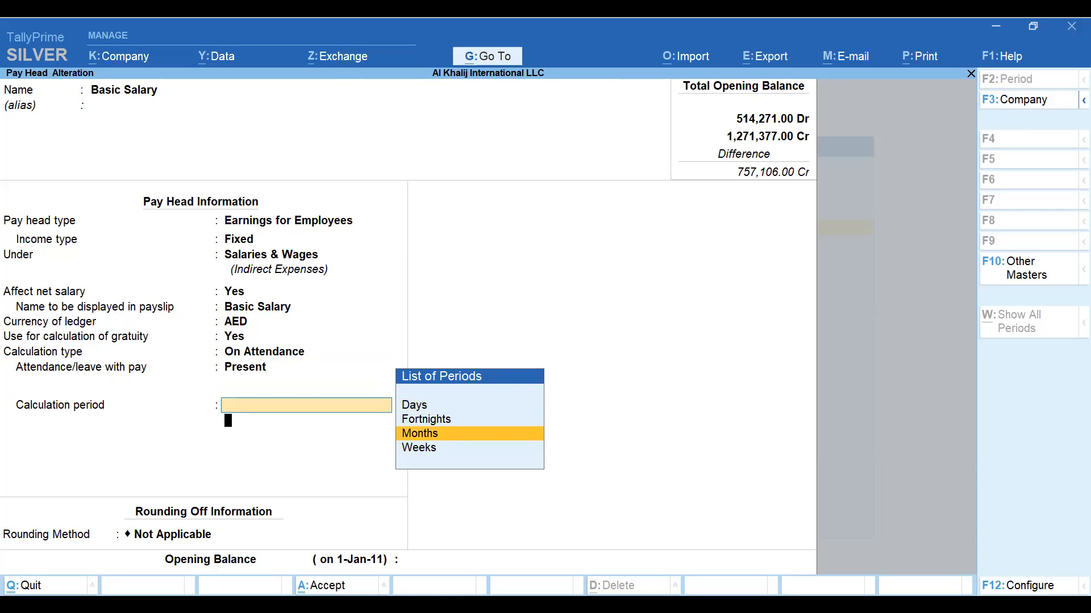
key(Return)
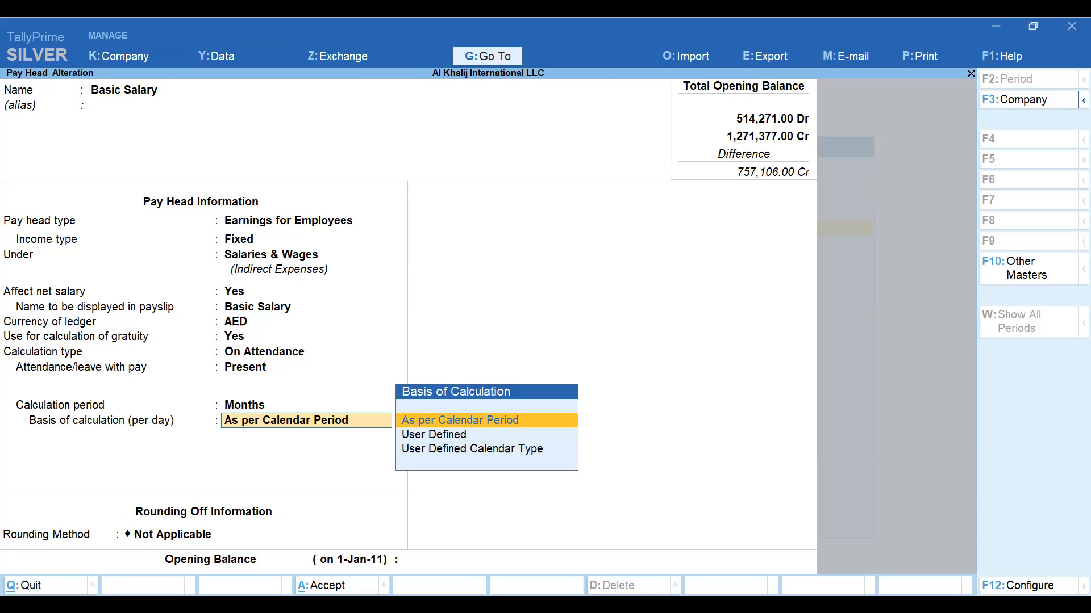
Step: Try a User Defined per-day calculation basis of 30 days per month for Basic Salary, and clear it
key(Down)
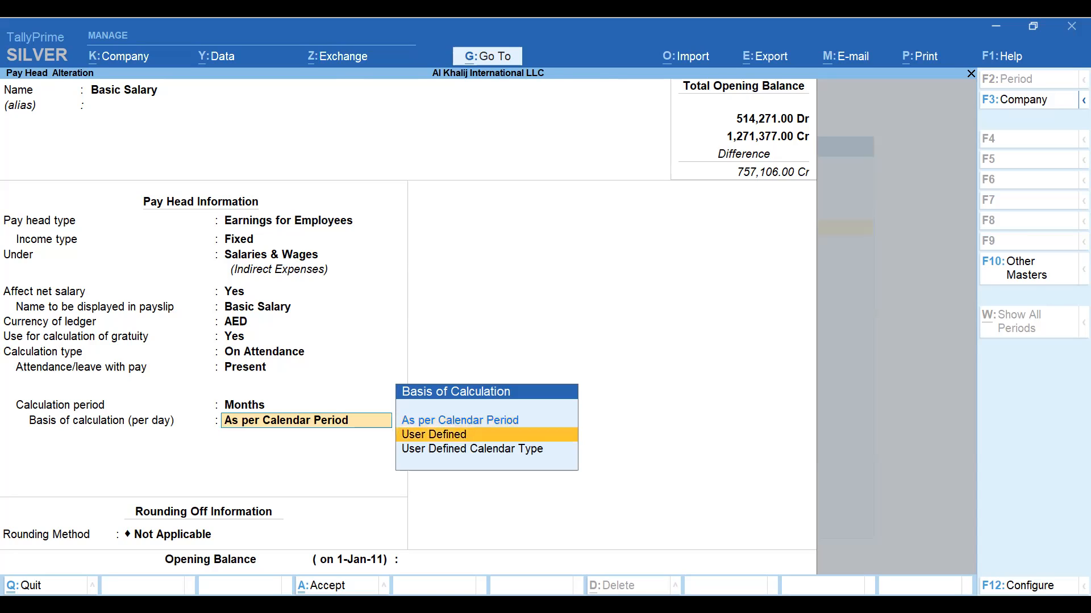
key(Return)
text(30)
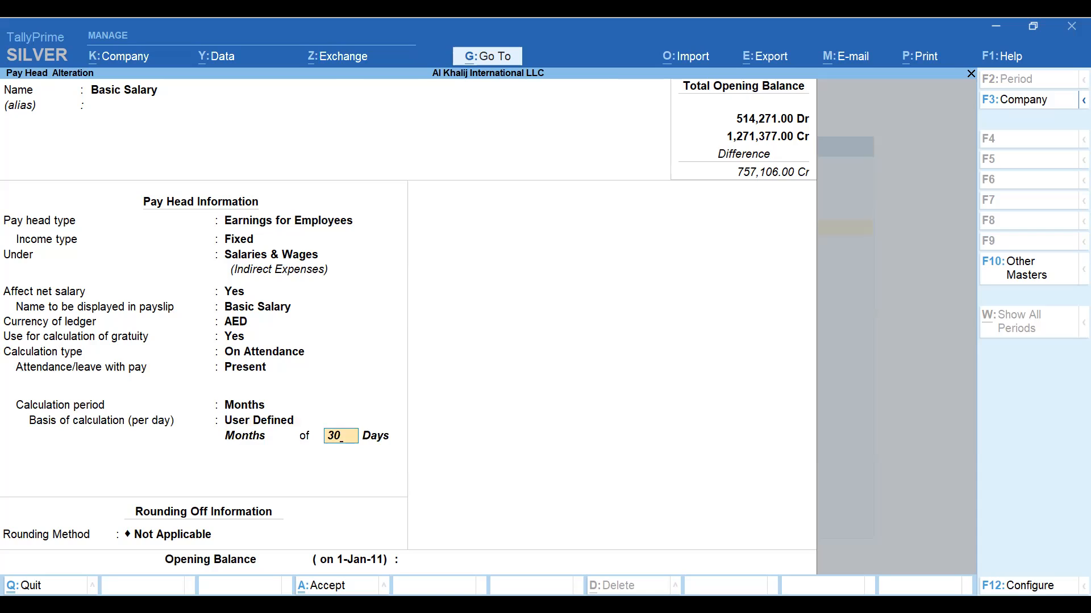
key(BackSpace)
key(BackSpace)
key(BackSpace)
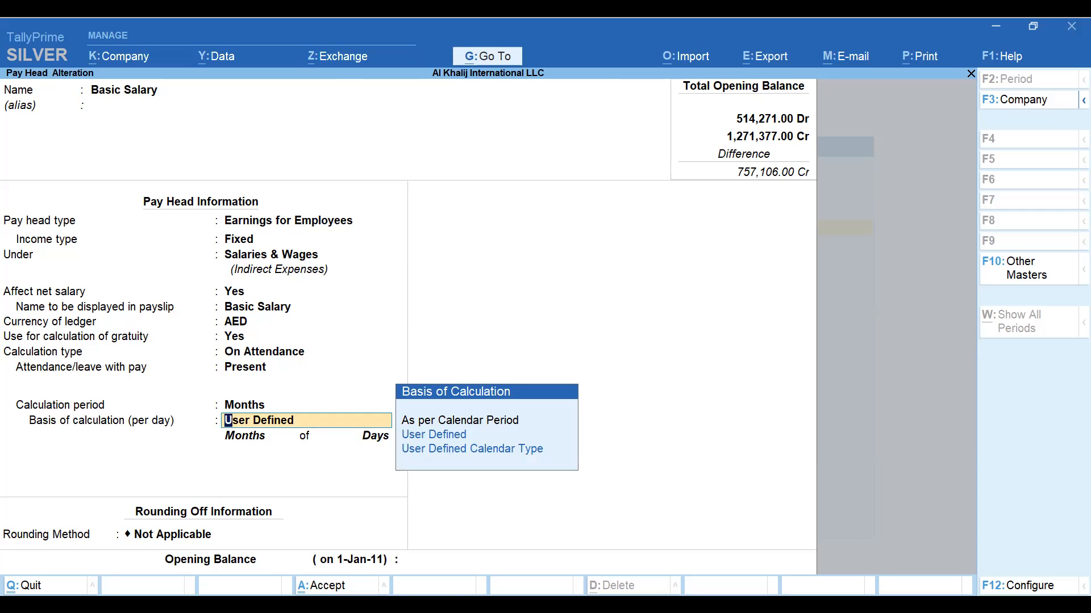
Step: Set Basic Salary's per-day calculation basis to As per Calendar Period, and quit the pay head without saving
key(Down)
key(Up)
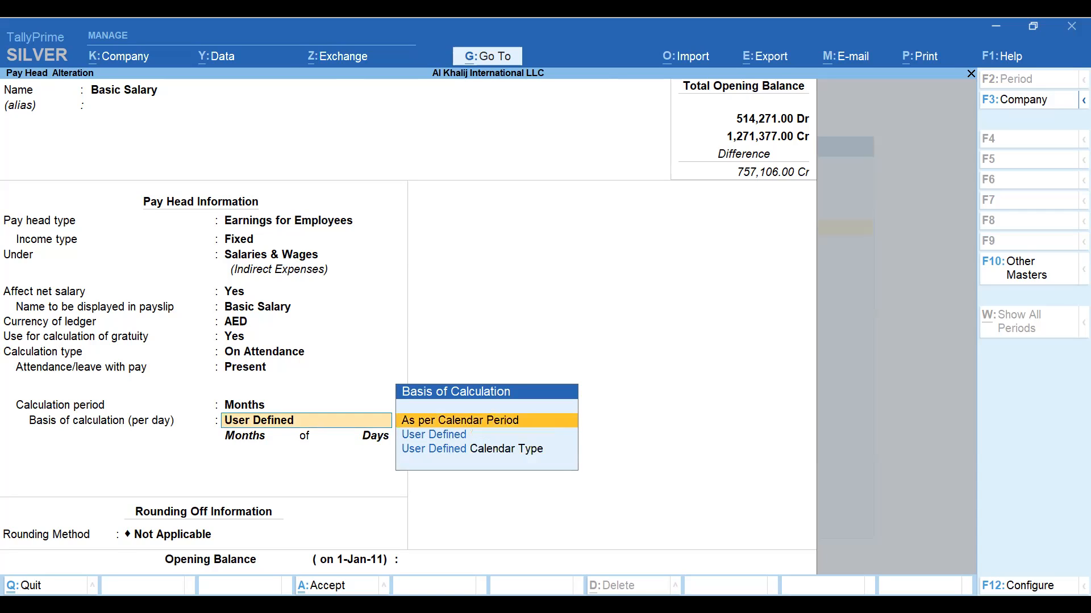
key(Return)
key(Escape)
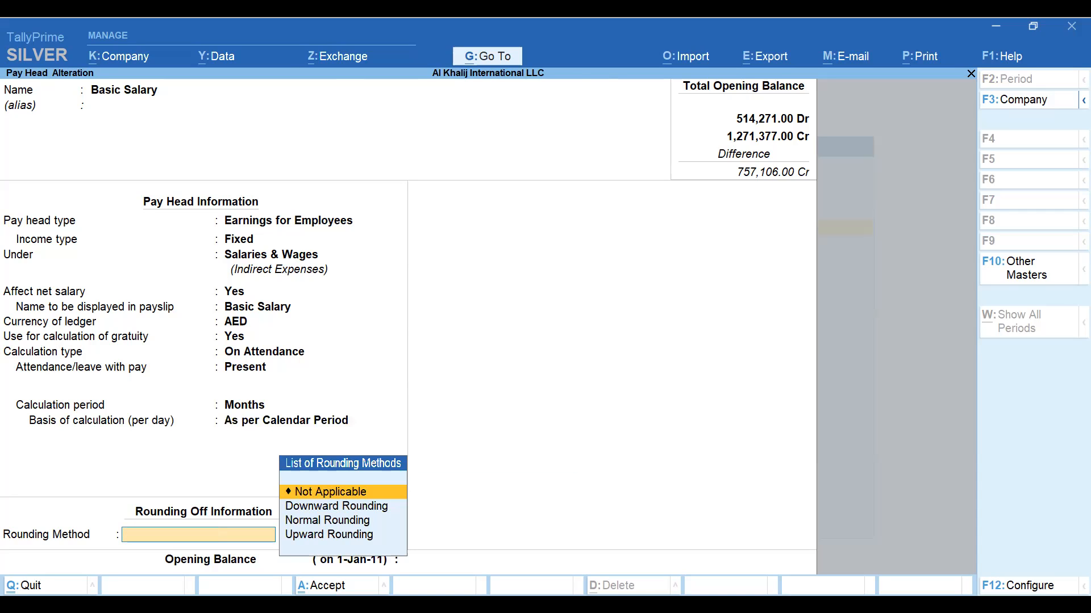
key(Escape)
key(Return)
Step: Open the Conveyance pay head for a look and close it without altering it
key(Down)
key(Return)
key(Escape)
key(Escape)
Step: Open the Gratuity pay head, check its slab rate details for gratuity calculation, and close it
key(Down)
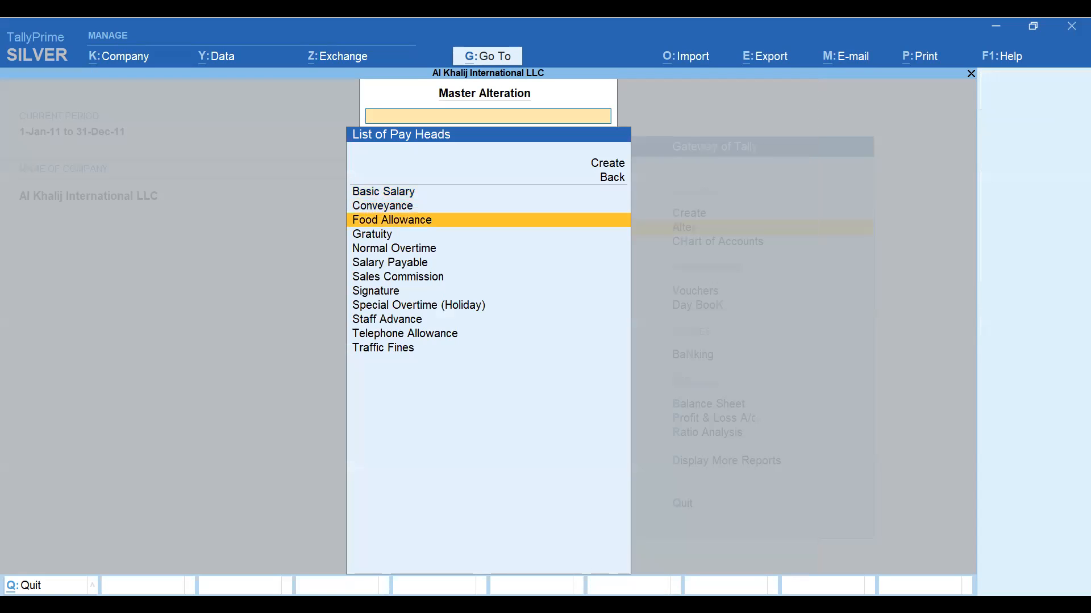
key(Down)
key(Return)
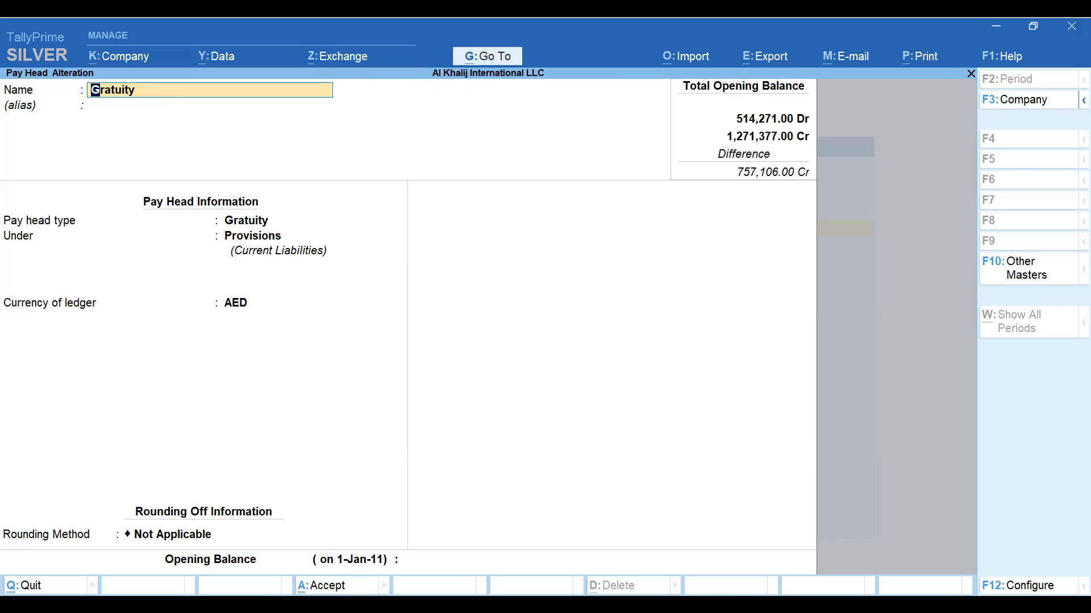
key(Return)
key(Return)
key(Return)
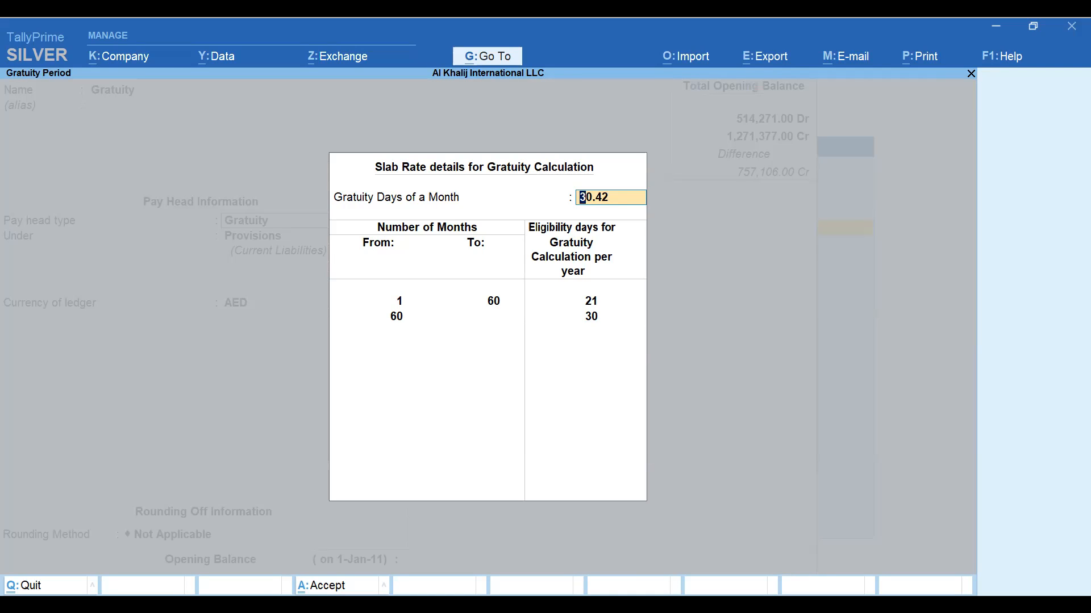
key(BackSpace)
key(Escape)
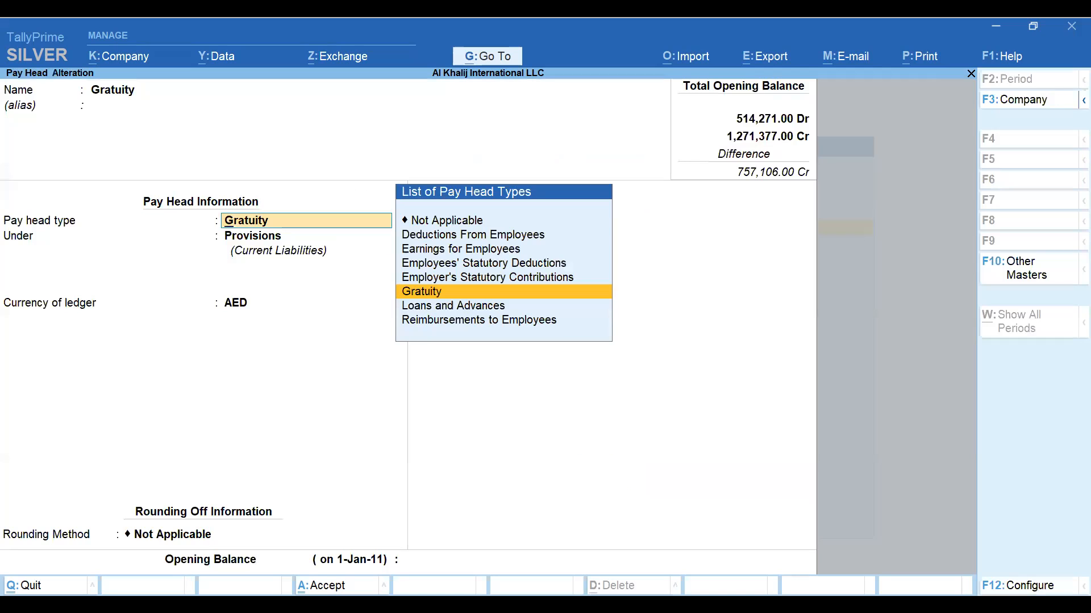
key(Escape)
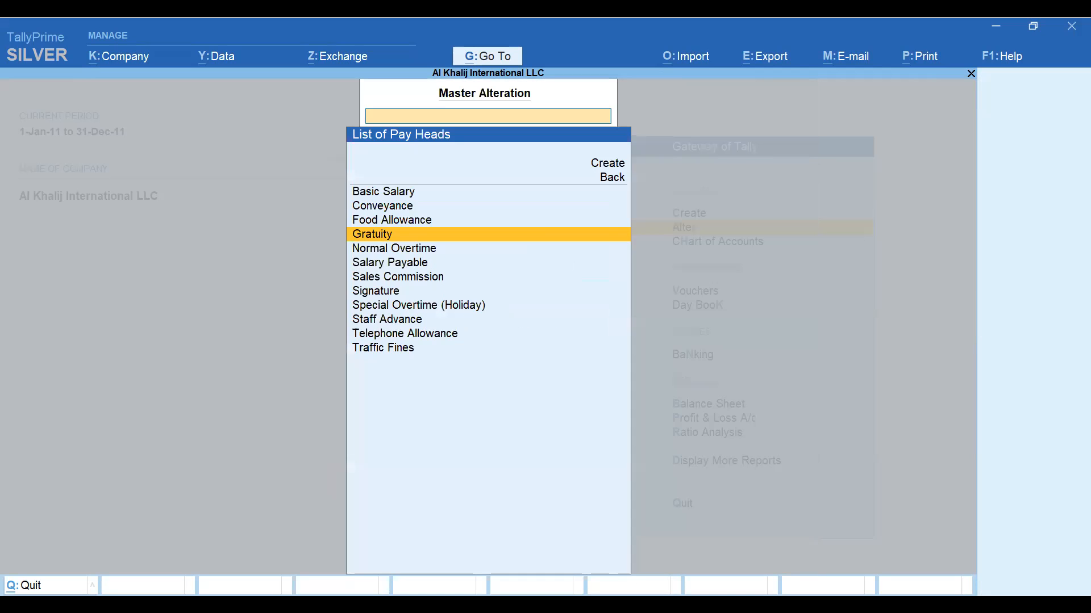
Step: Open the Telephone Allowance pay head to check its settings, and return to the list of alterable masters
key(Down)
key(Down)
key(Down)
key(Down)
key(Down)
key(Down)
key(Down)
key(Down)
key(Up)
key(Return)
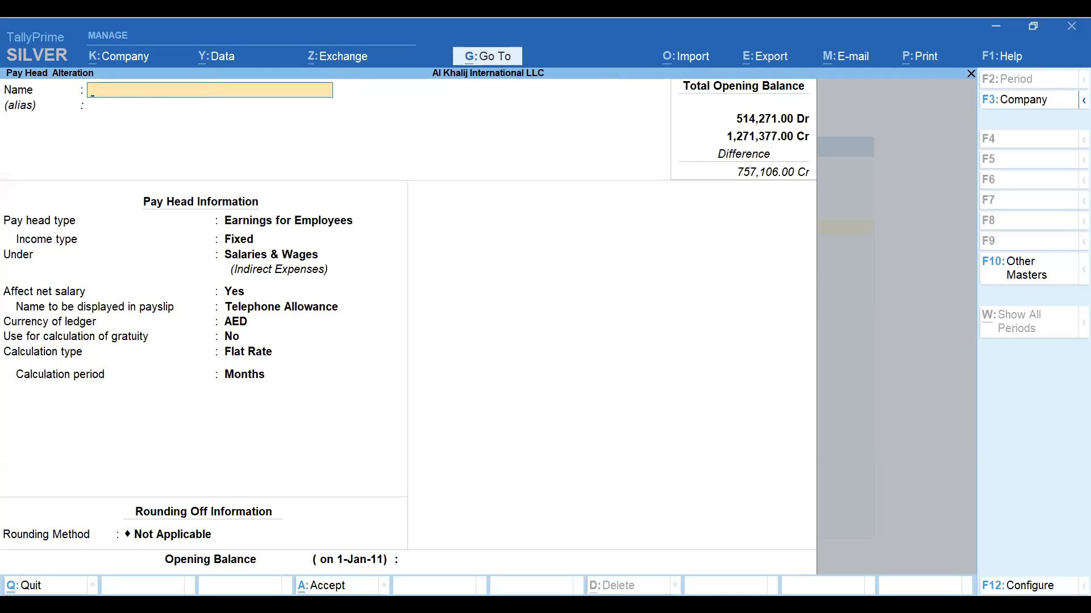
key(Escape)
key(Escape)
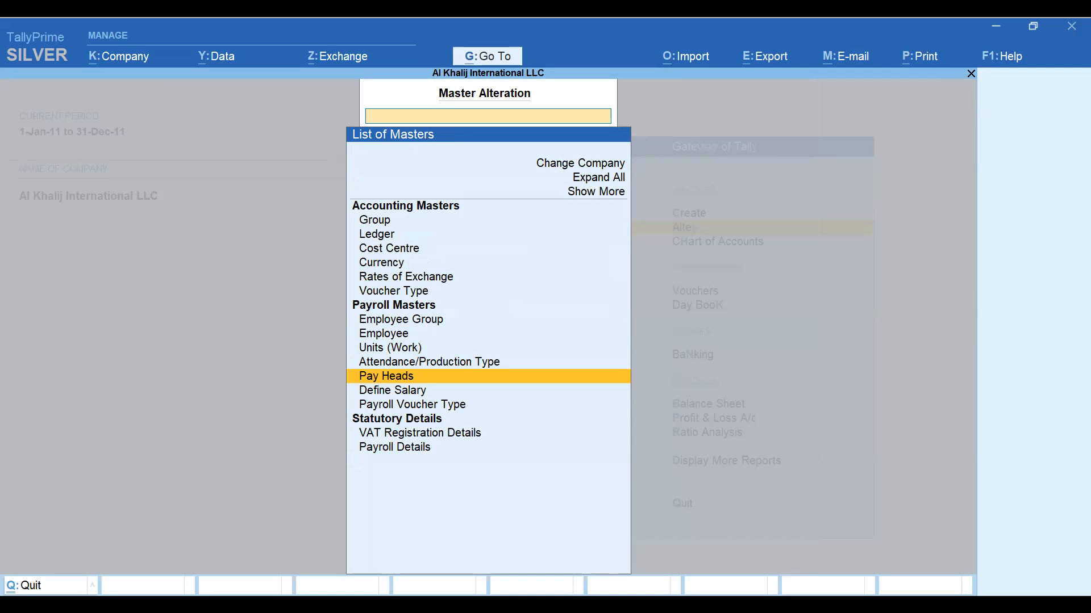
Step: Look through the full list of masters available for creation, including the additional ones, and close it
key(Down)
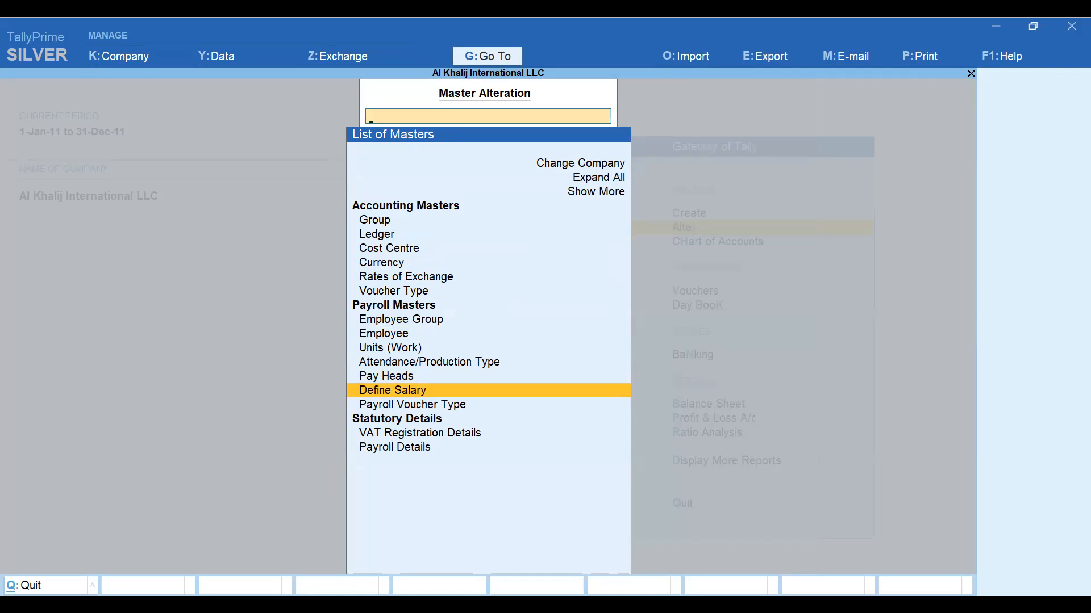
key(Escape)
key(Up)
key(Return)
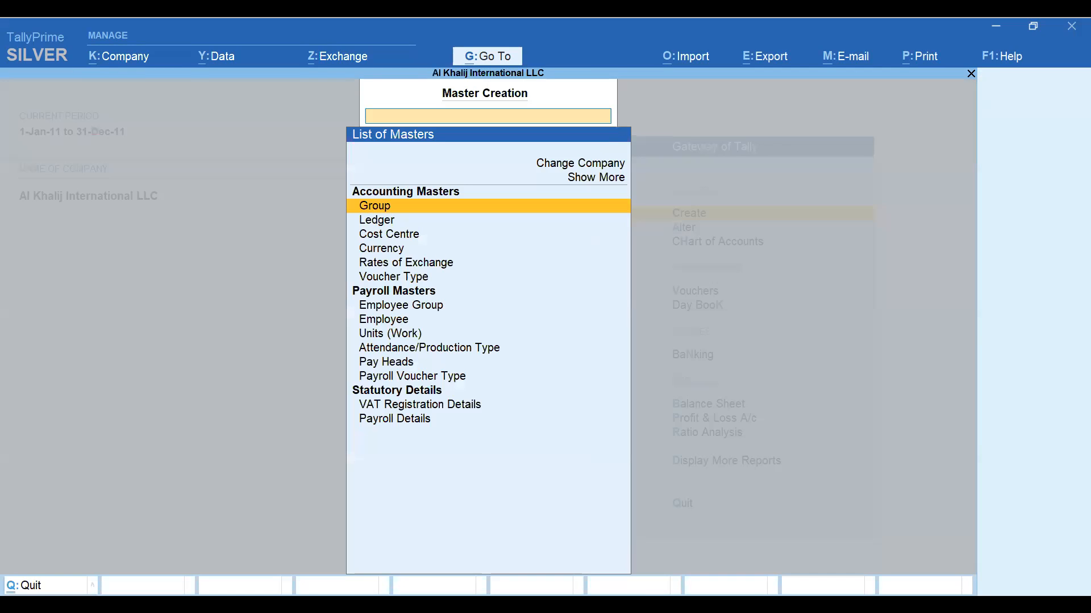
key(Down)
key(Down)
key(Up)
key(Up)
key(Up)
key(Up)
key(Return)
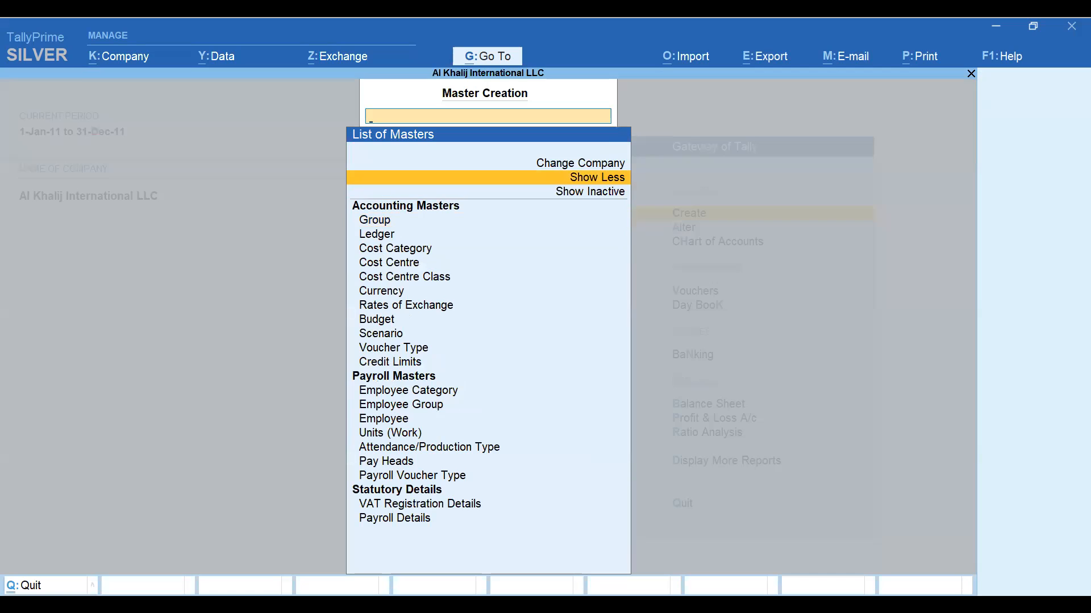
key(Escape)
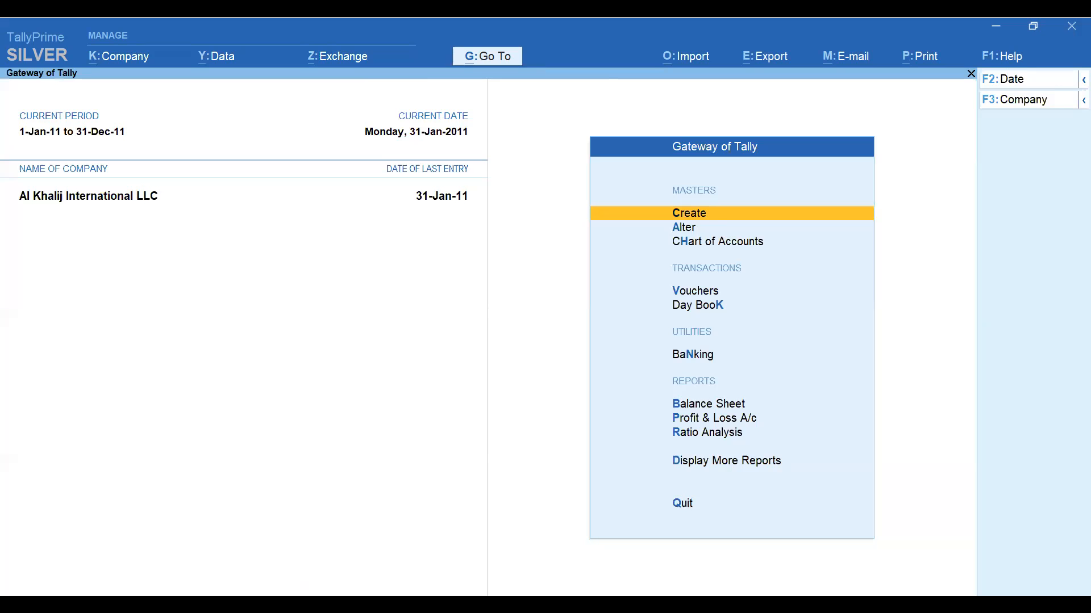
Step: Open the salary definition of the first listed Operations employee for alteration
key(Down)
key(Return)
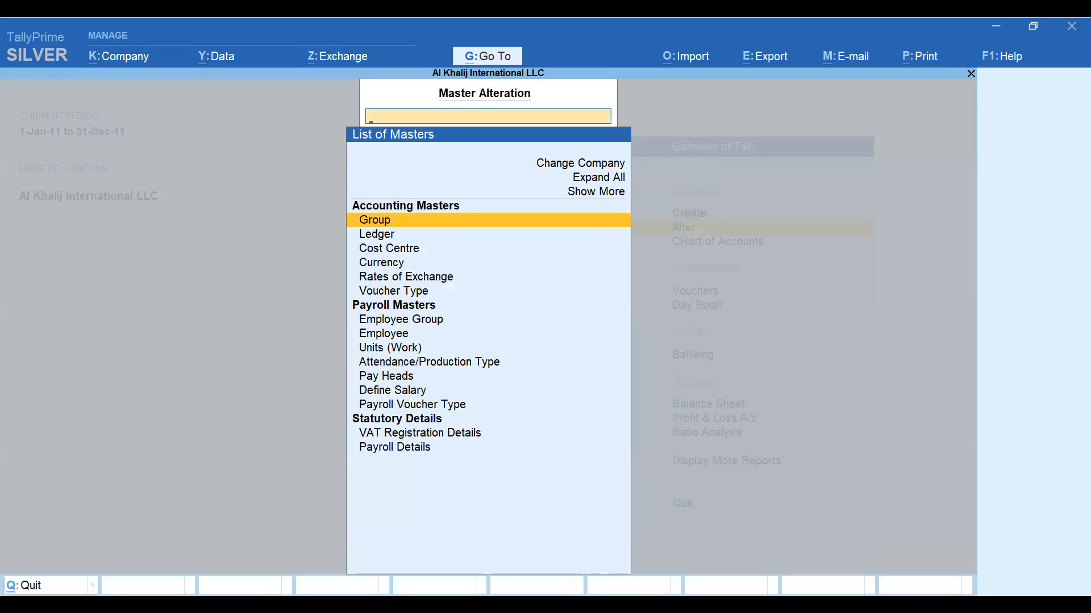
key(Down)
key(Down)
key(Down)
key(Down)
key(Down)
key(Down)
key(Down)
key(Down)
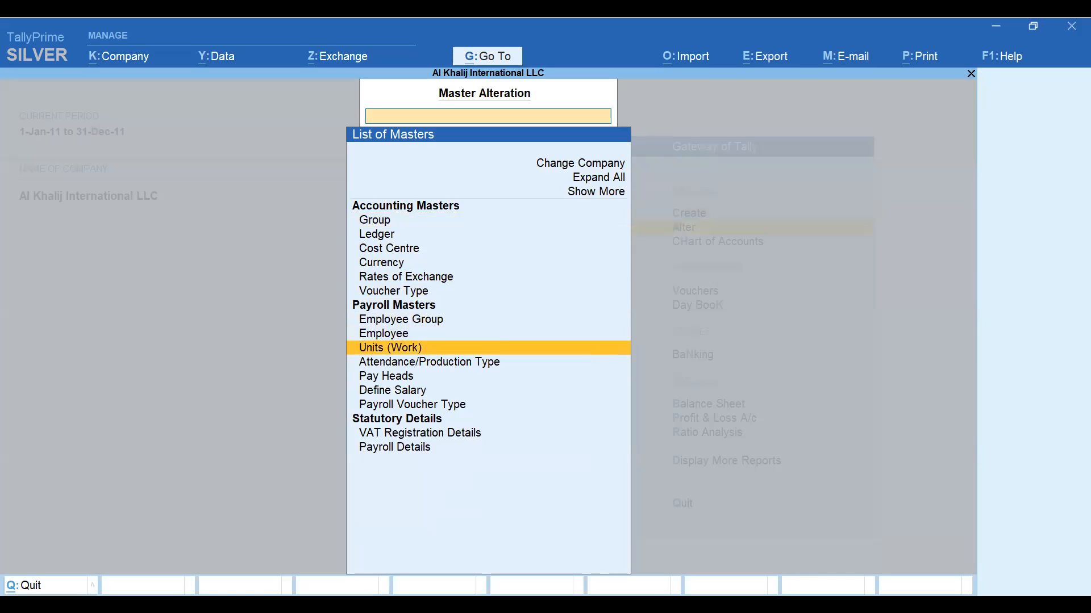
key(Down)
key(Down)
key(Down)
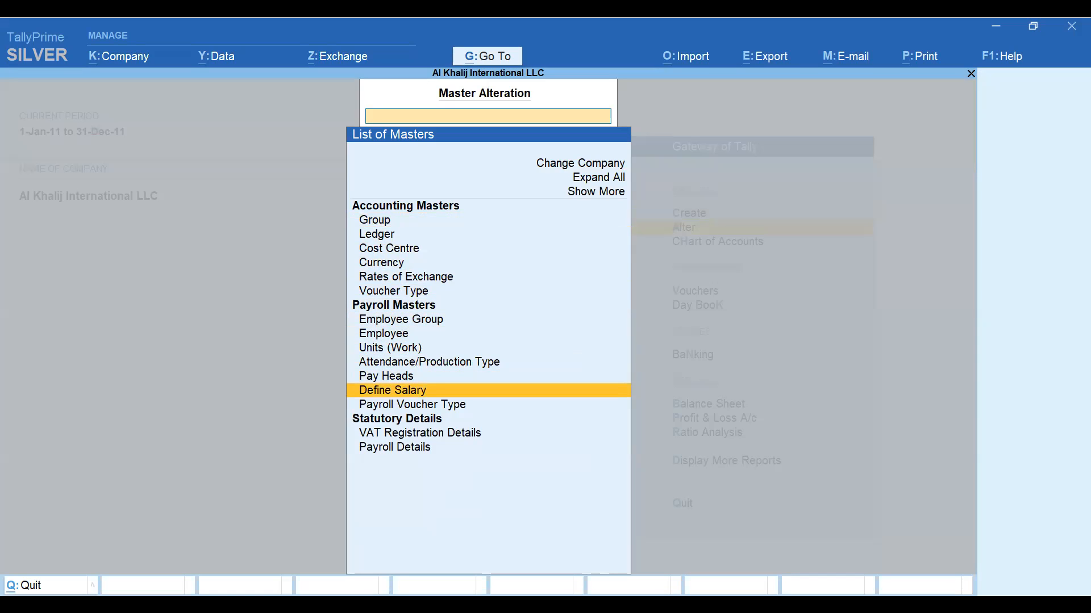
key(Return)
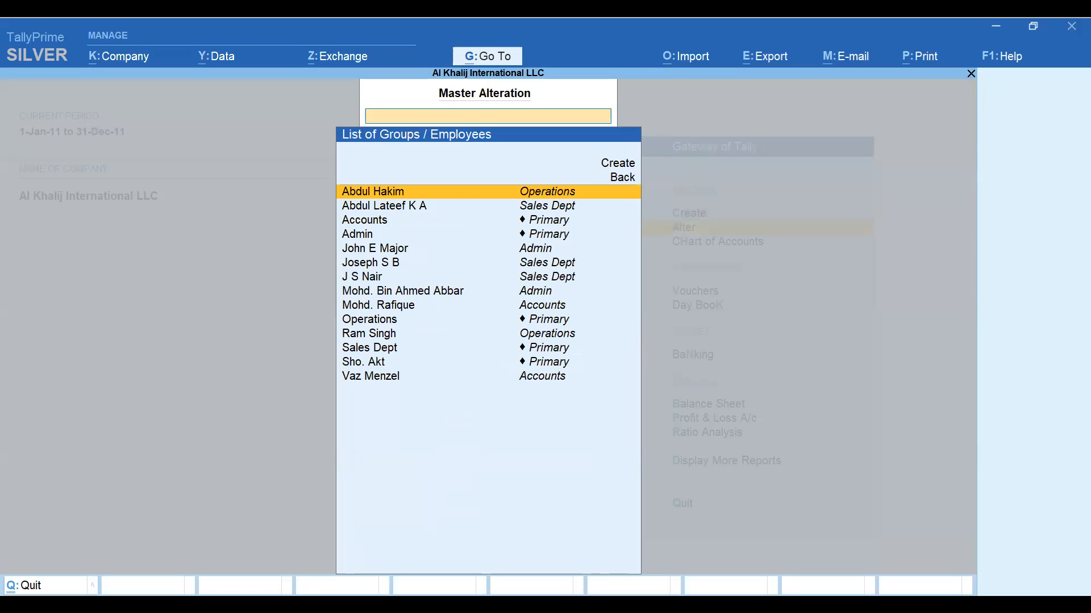
key(Return)
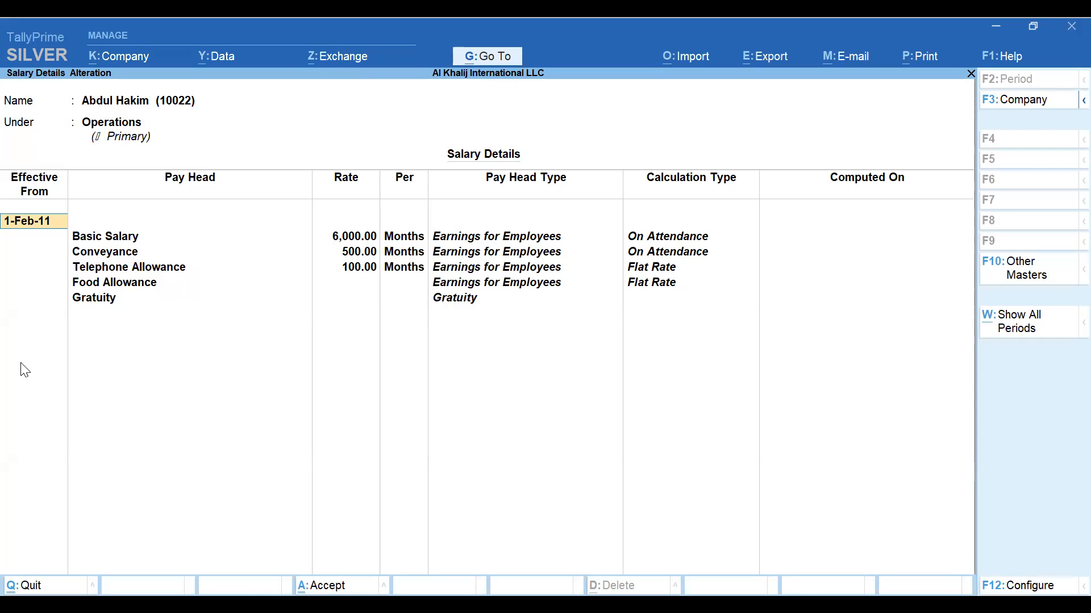
Step: Add a new salary period effective from 1-Jan-22 below the employee's existing salary lines
key(Return)
key(Down)
key(Down)
key(Return)
key(Return)
key(Return)
key(Return)
key(Return)
key(Return)
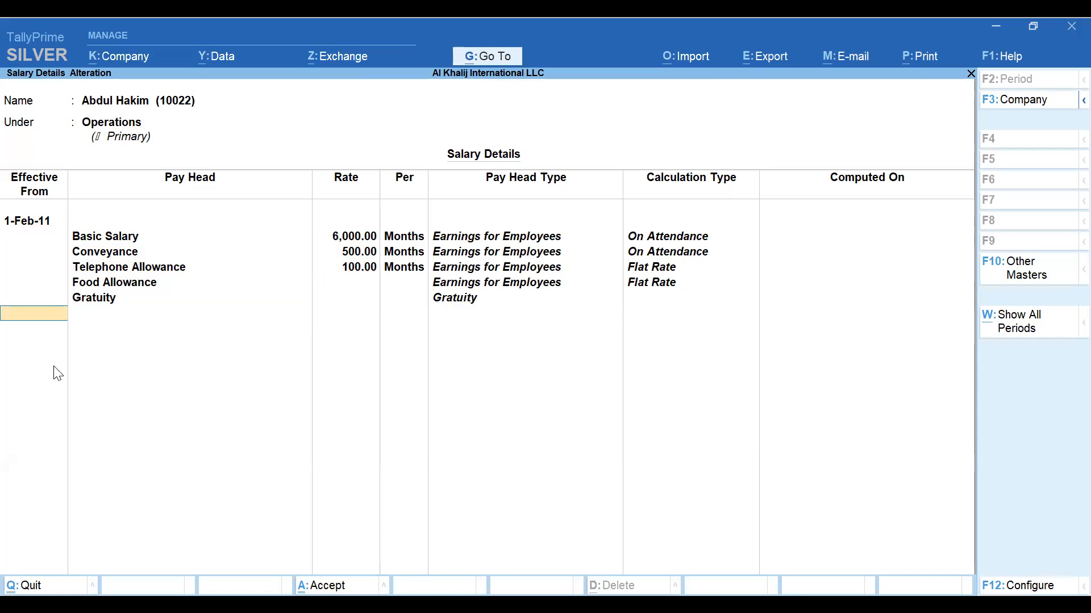
text(21)
key(BackSpace)
text(1-jan)
key(Return)
text(22)
key(Return)
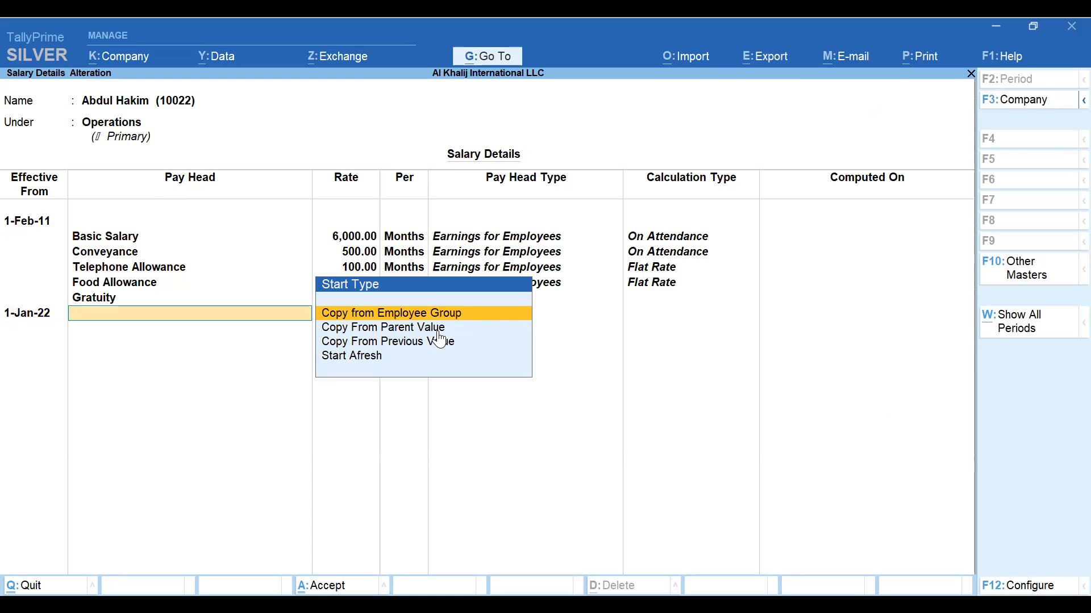
Step: Try Copy From Parent Value for the 1-Jan-22 period, and switch its start type to Copy From Previous Value
key(Up)
key(Return)
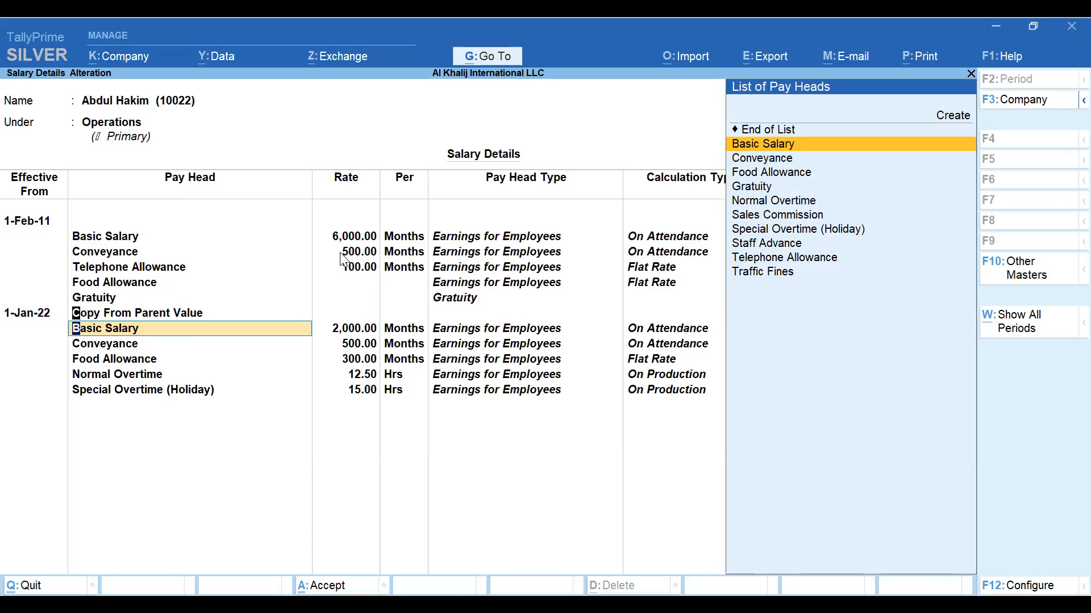
key(Up)
key(Down)
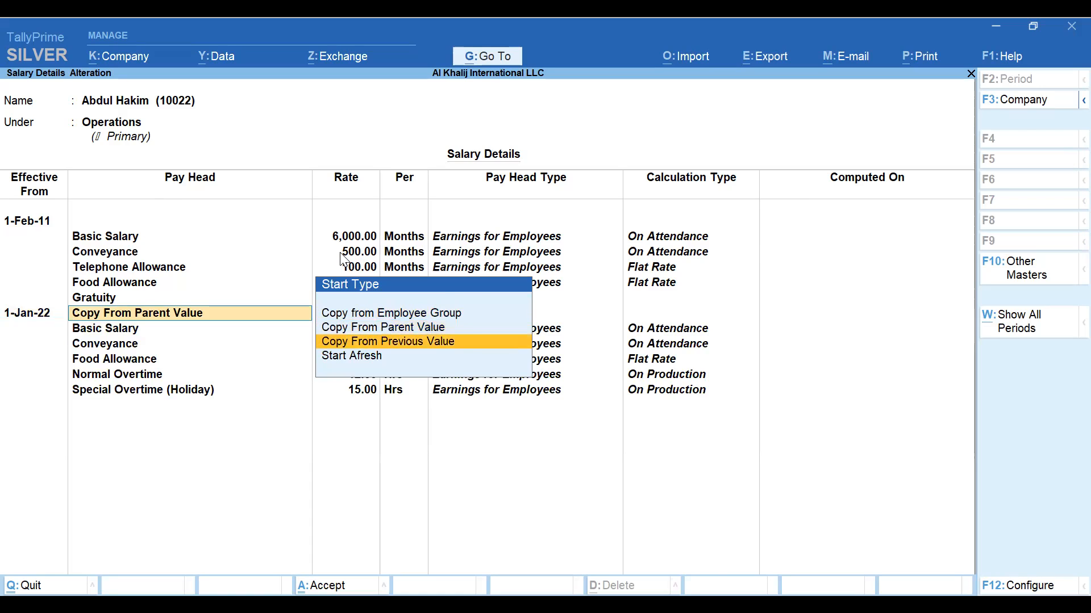
key(Return)
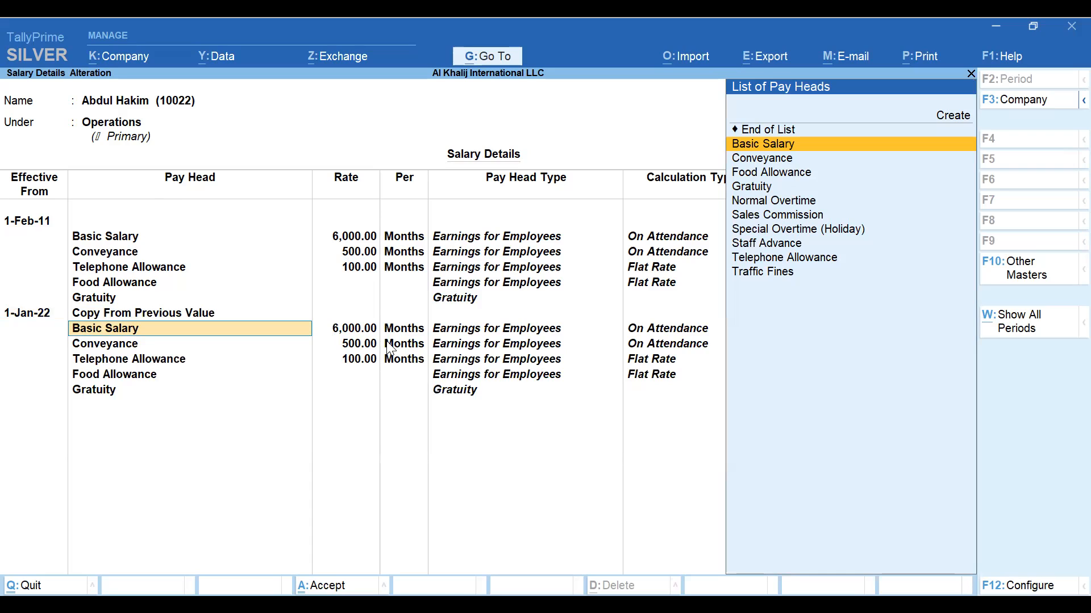
Step: Go through the copied pay head rates, clear the Telephone Allowance rate, and quit the salary details without saving
click(350, 333)
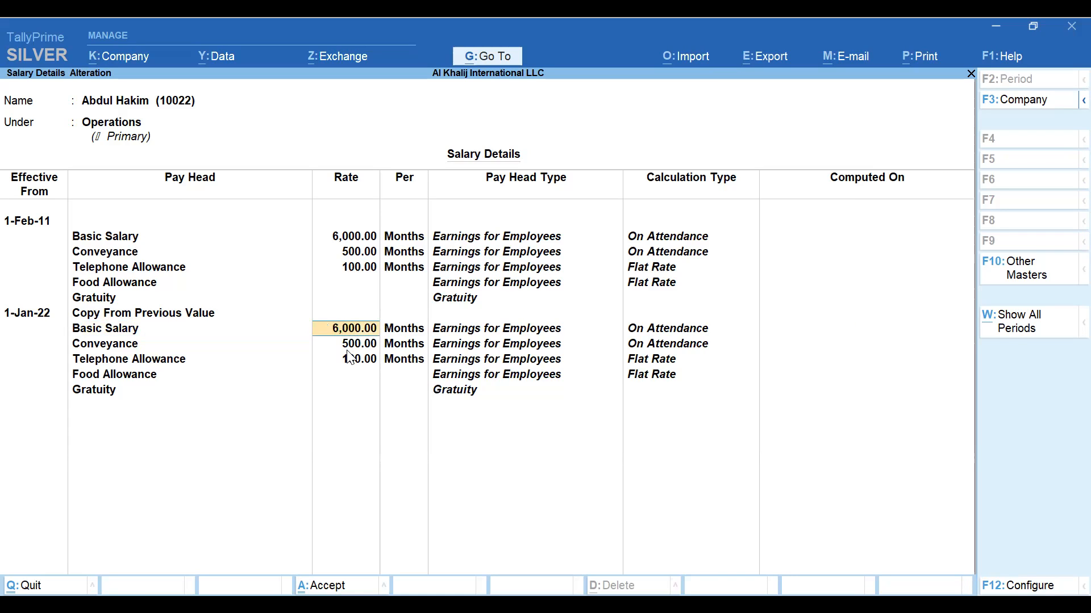
click(347, 345)
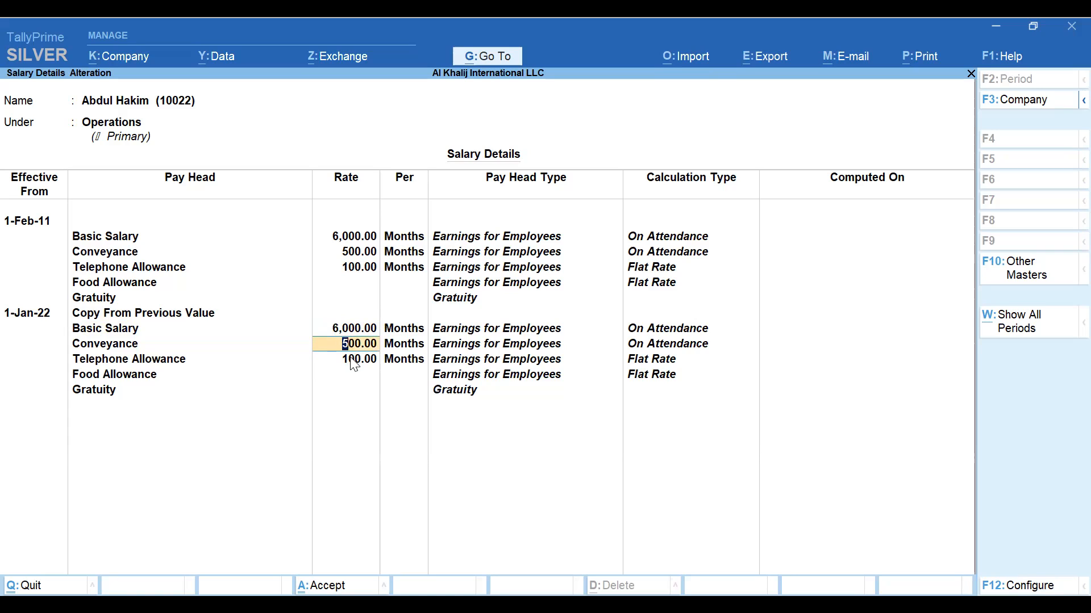
click(348, 358)
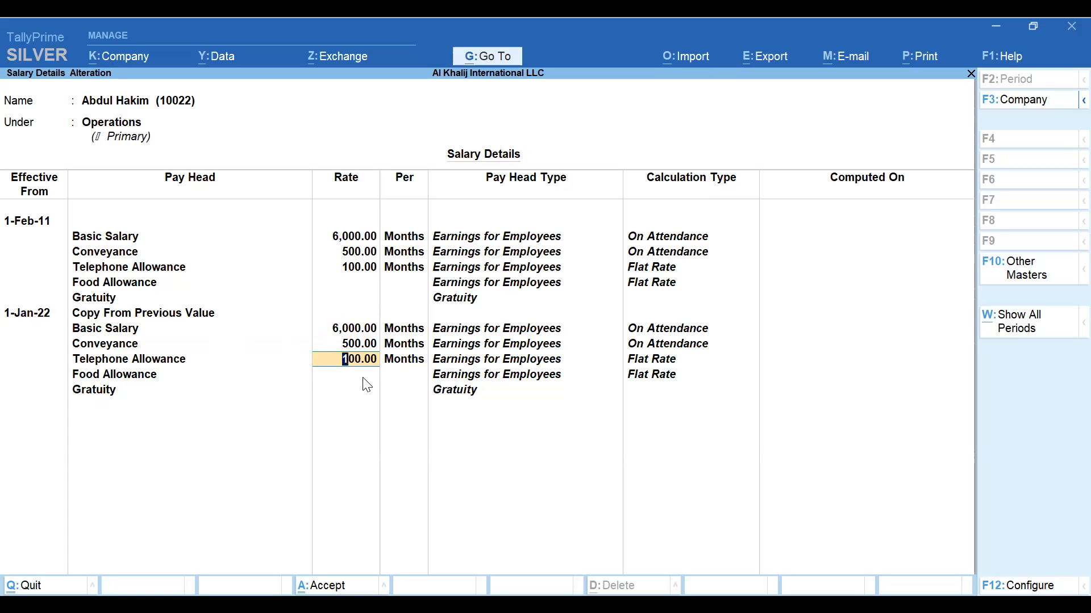
key(BackSpace)
key(Escape)
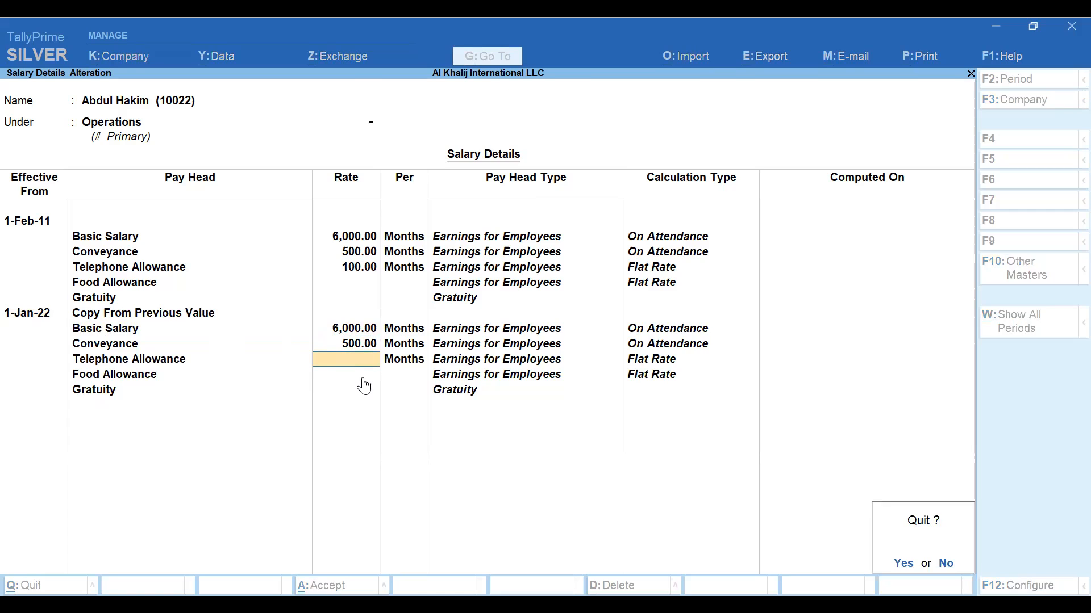
key(y)
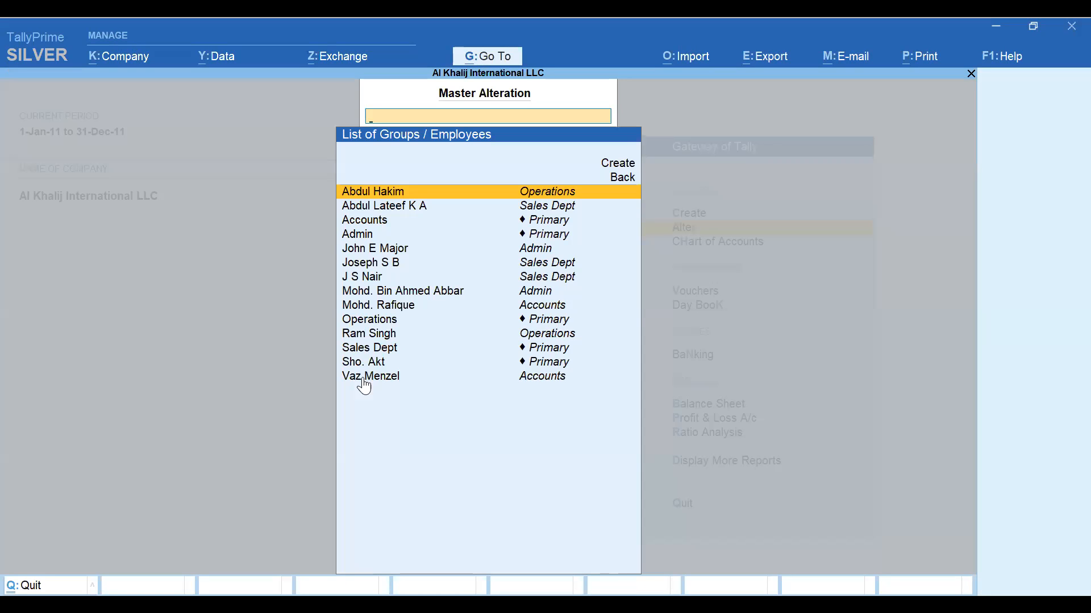
Step: Leave master alteration and open voucher entry
key(Escape)
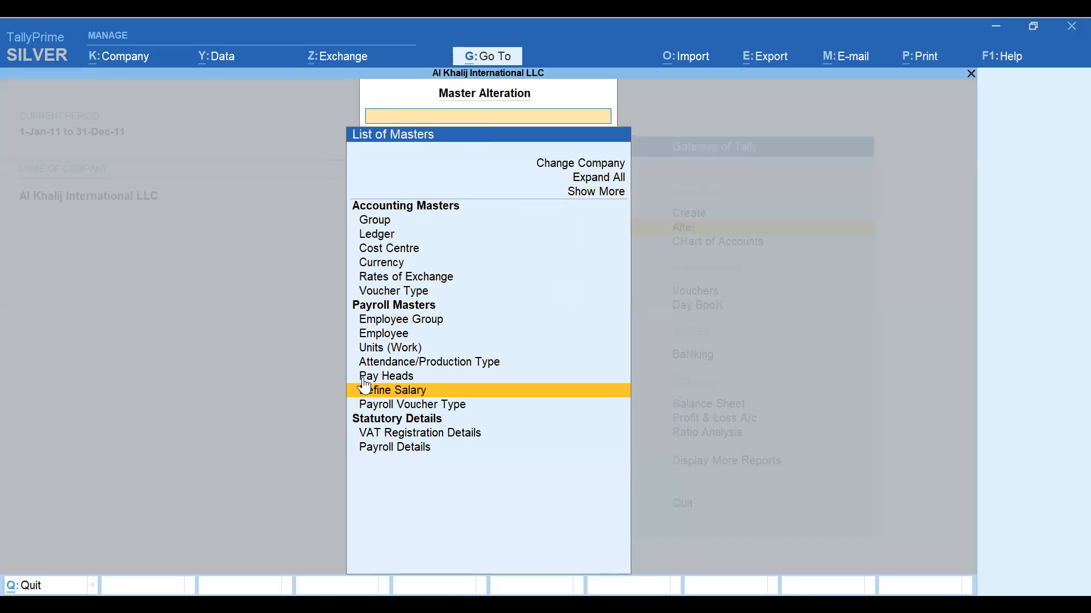
key(Escape)
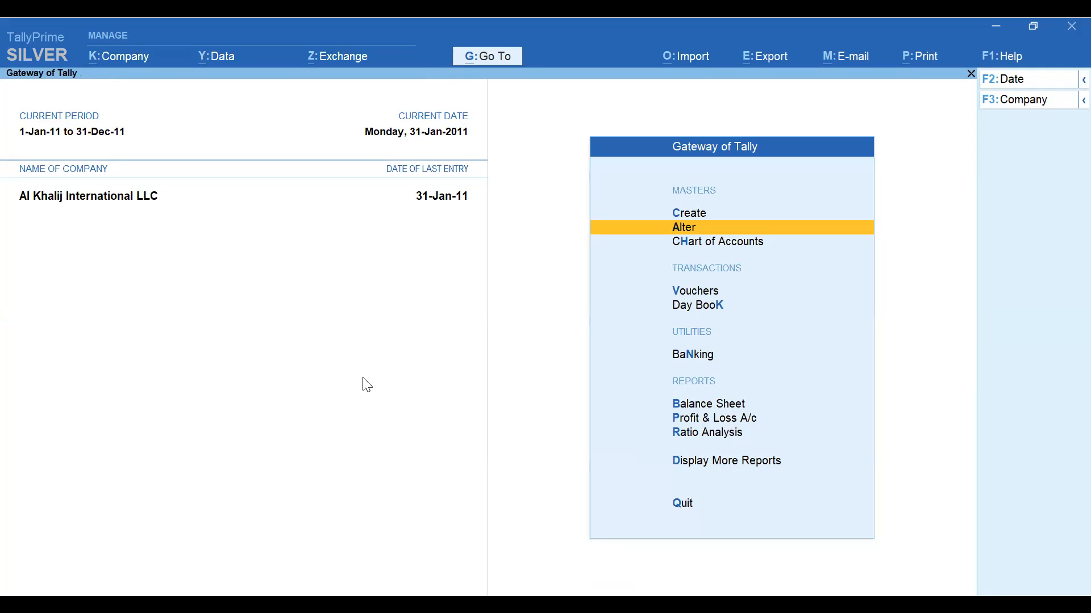
key(Down)
key(Down)
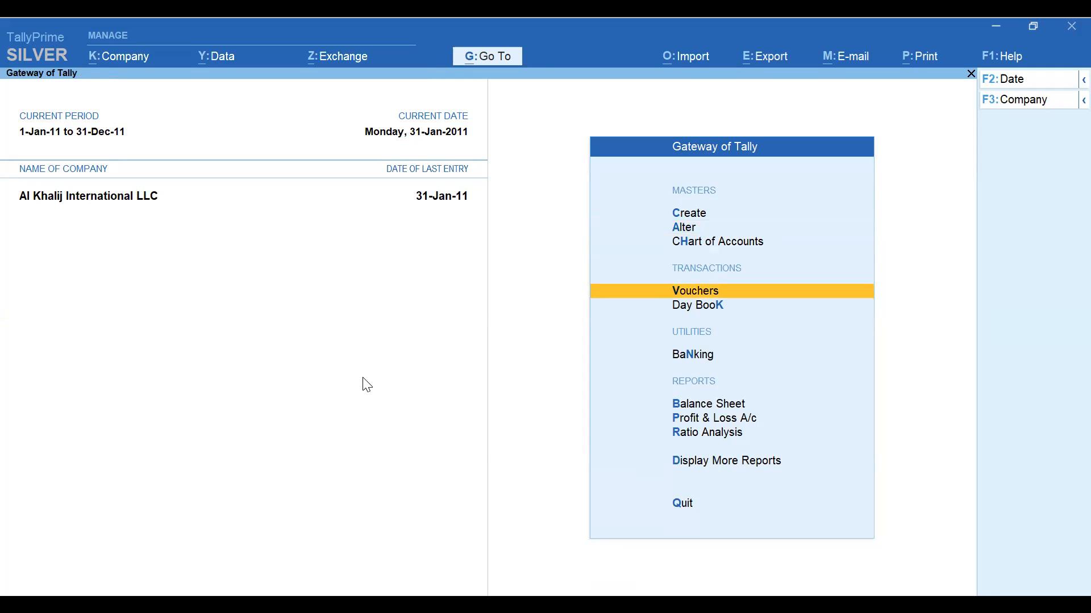
key(Return)
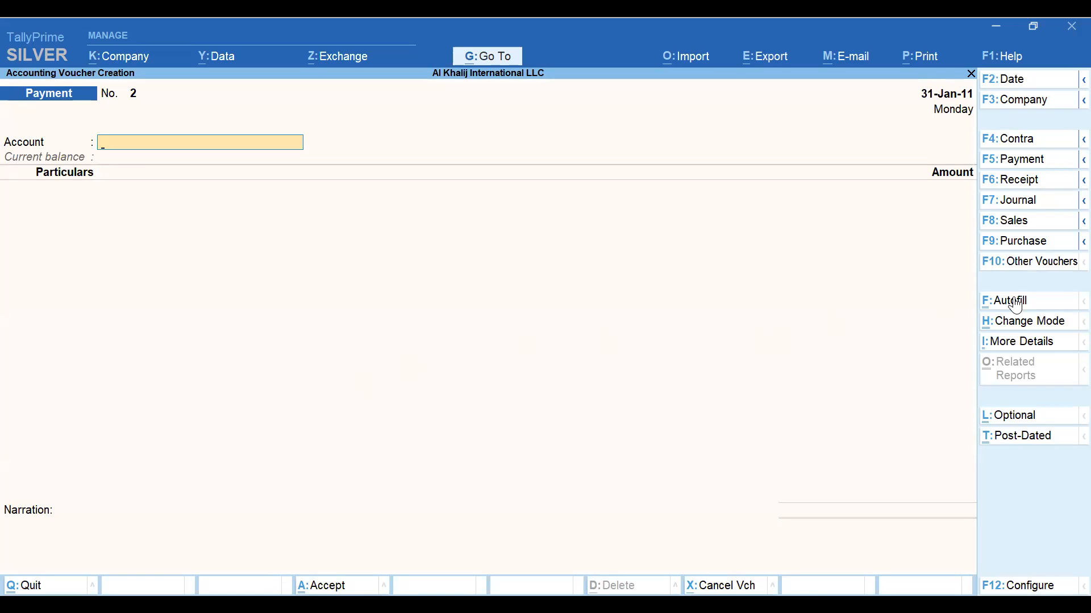
Step: Bring up the list of other voucher types and include the inactive ones
click(1028, 262)
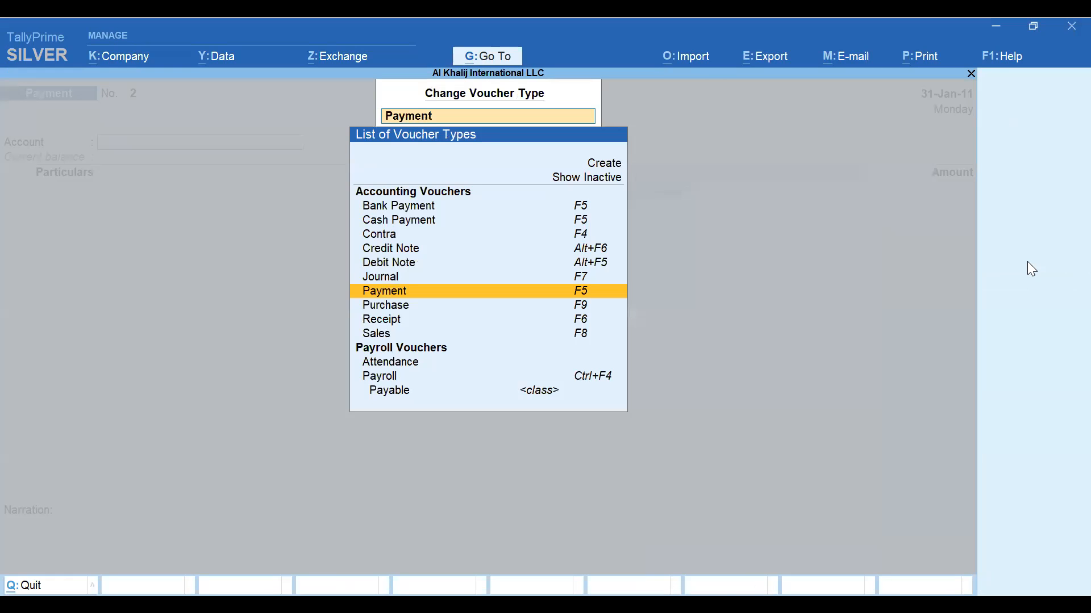
key(Up)
key(Up)
key(Up)
key(Up)
key(Up)
key(Up)
key(Up)
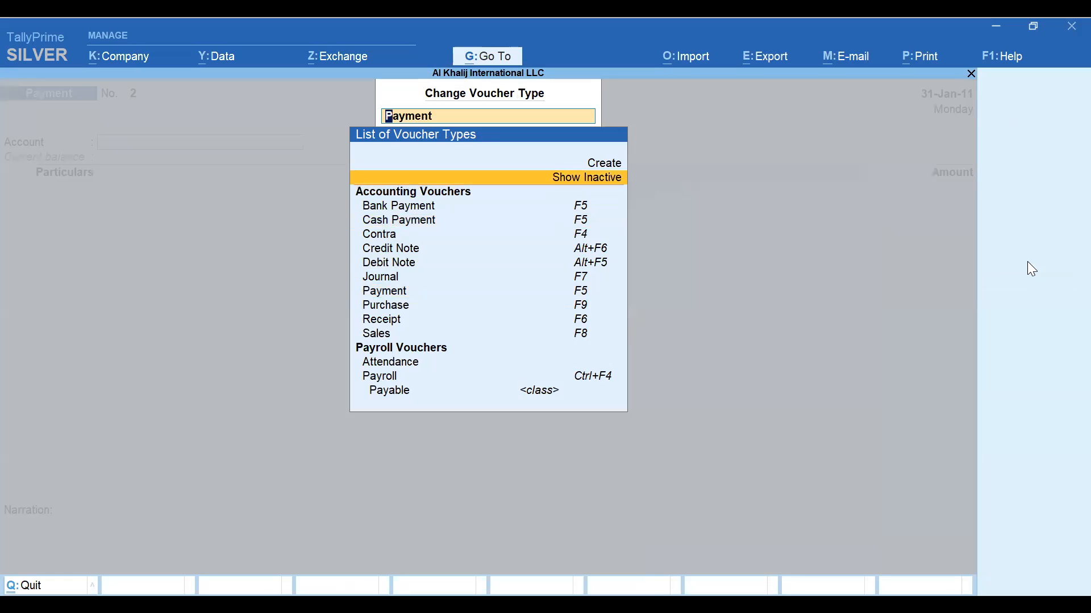
key(Return)
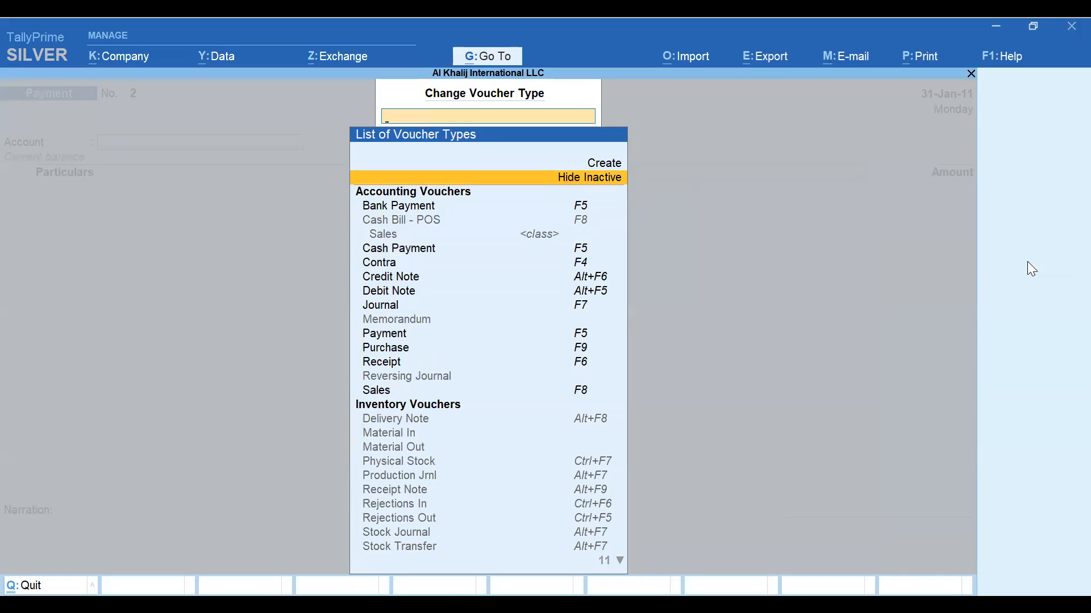
Step: Go through the full voucher type list and switch to an Attendance payroll voucher
key(Down)
key(Down)
key(Down)
key(Down)
key(Down)
key(Down)
key(Down)
key(Down)
key(Down)
key(Down)
key(Down)
key(Down)
key(Down)
key(Down)
key(Down)
key(Down)
key(Down)
key(Down)
key(Down)
key(Down)
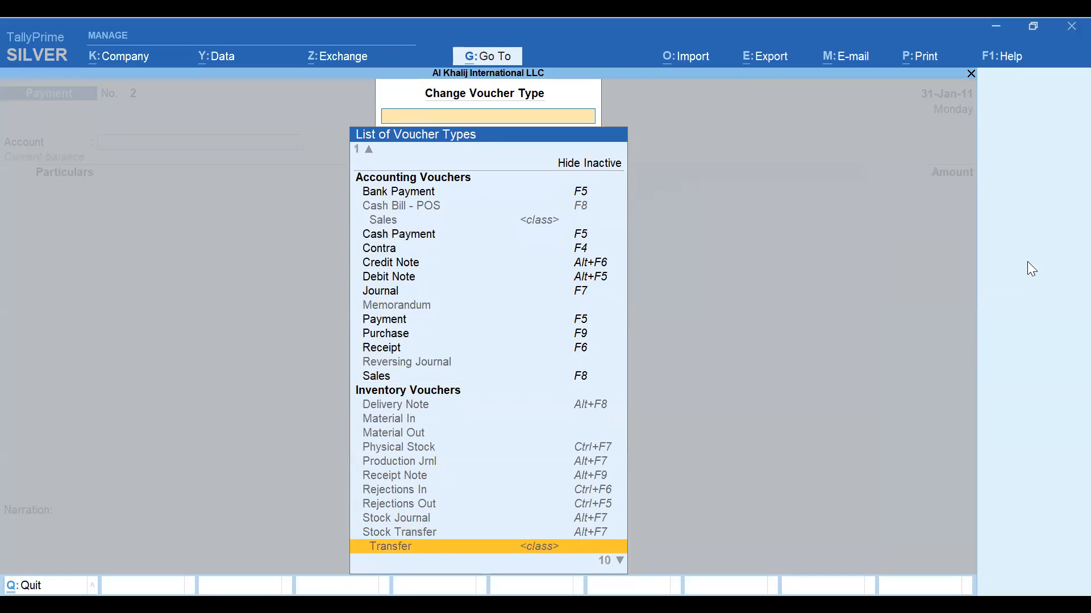
key(Down)
key(Down)
key(Down)
key(Down)
key(Down)
key(Down)
key(Down)
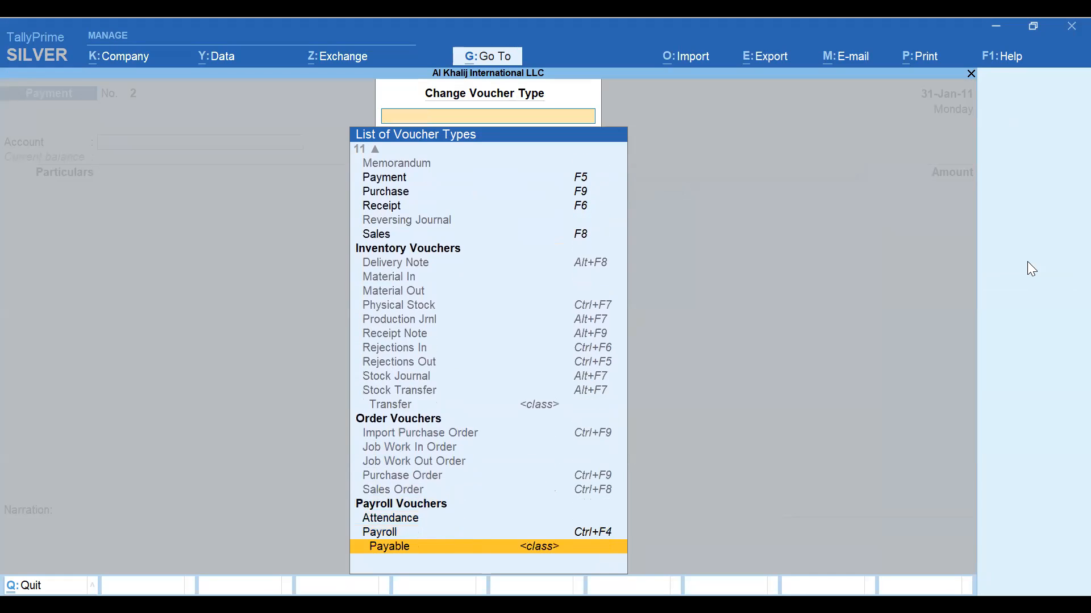
key(Up)
key(Up)
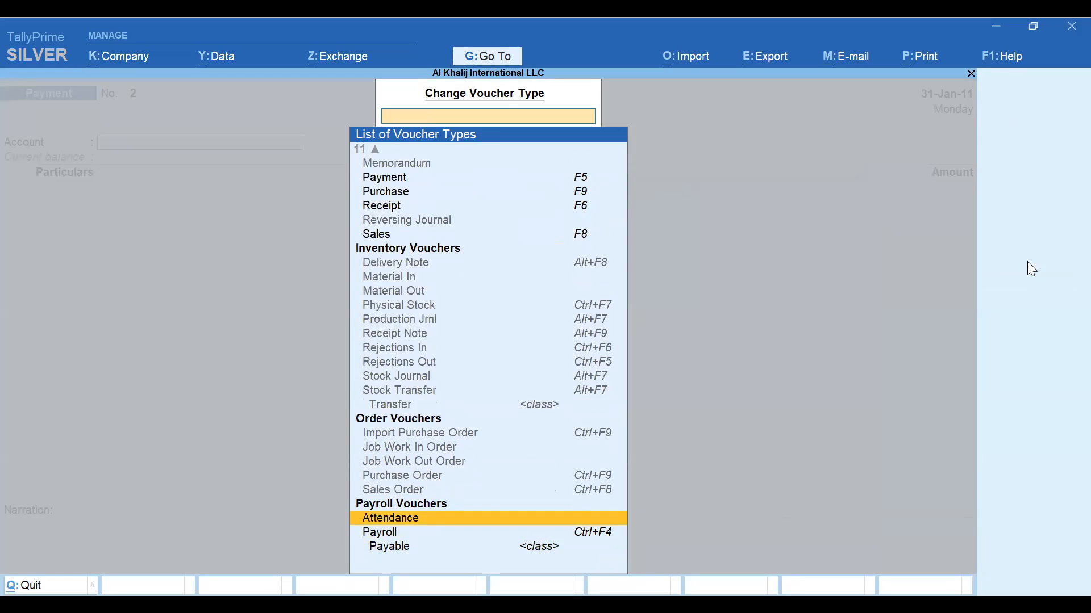
key(Return)
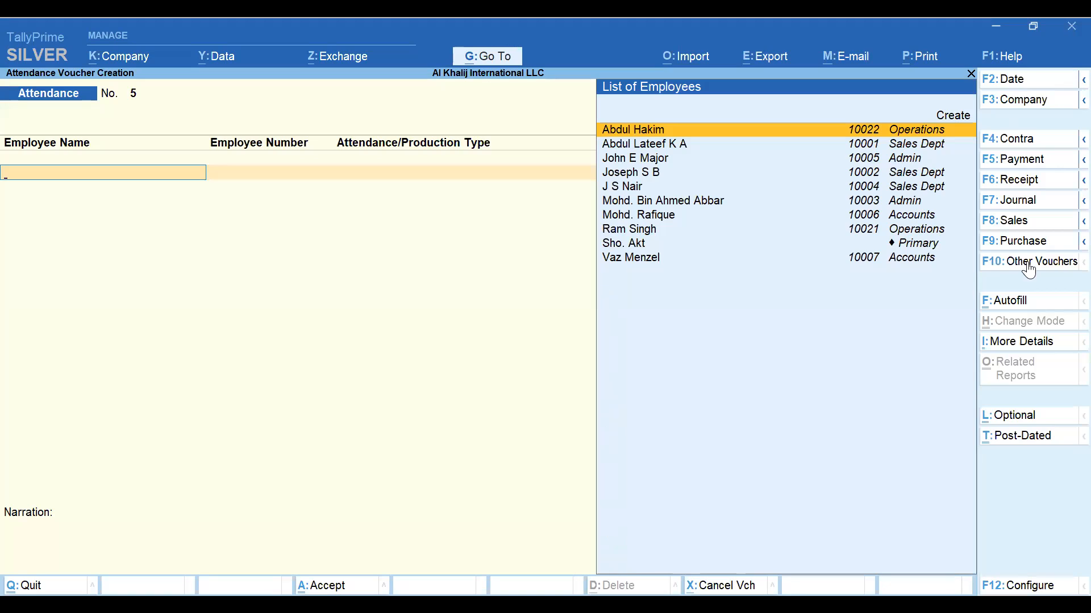
Step: Enter 25 Present days for the third listed Sales Dept employee in the attendance voucher
key(Down)
key(Down)
key(Down)
key(Down)
key(Down)
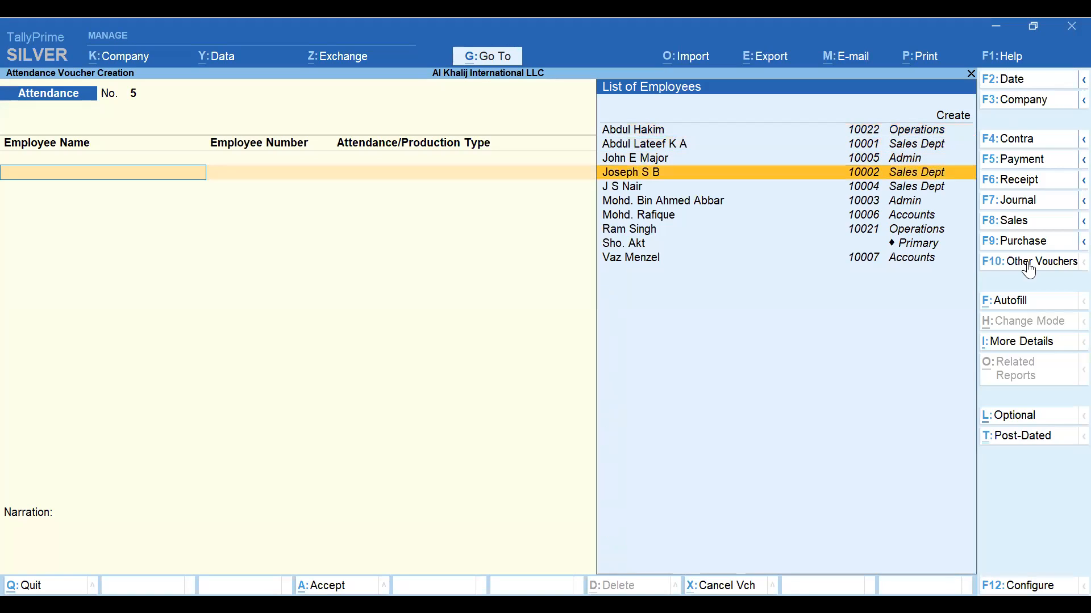
key(Up)
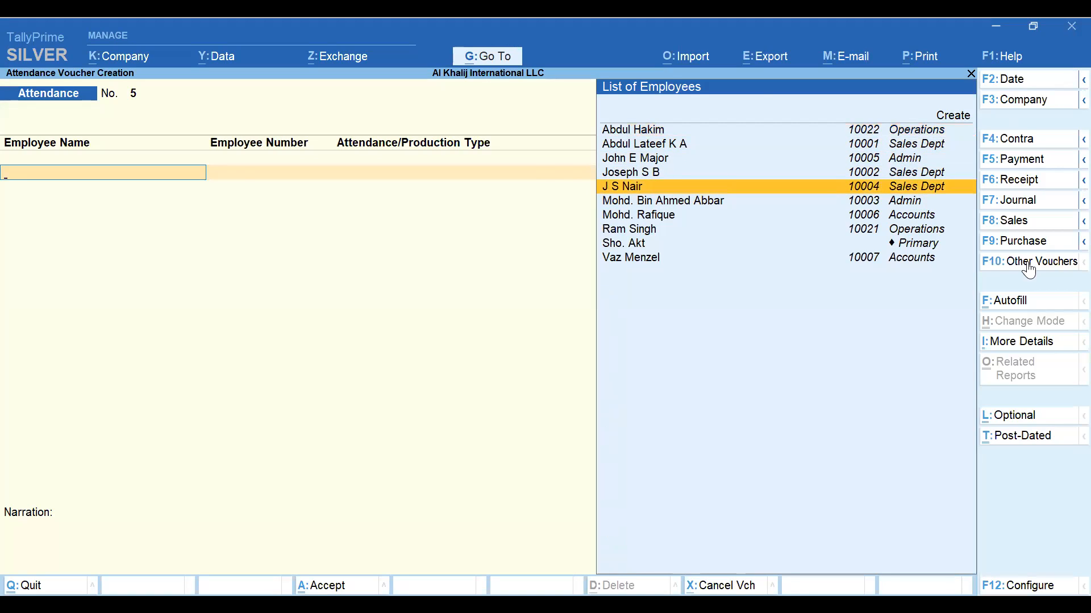
key(Return)
key(Down)
key(Down)
key(Down)
key(Down)
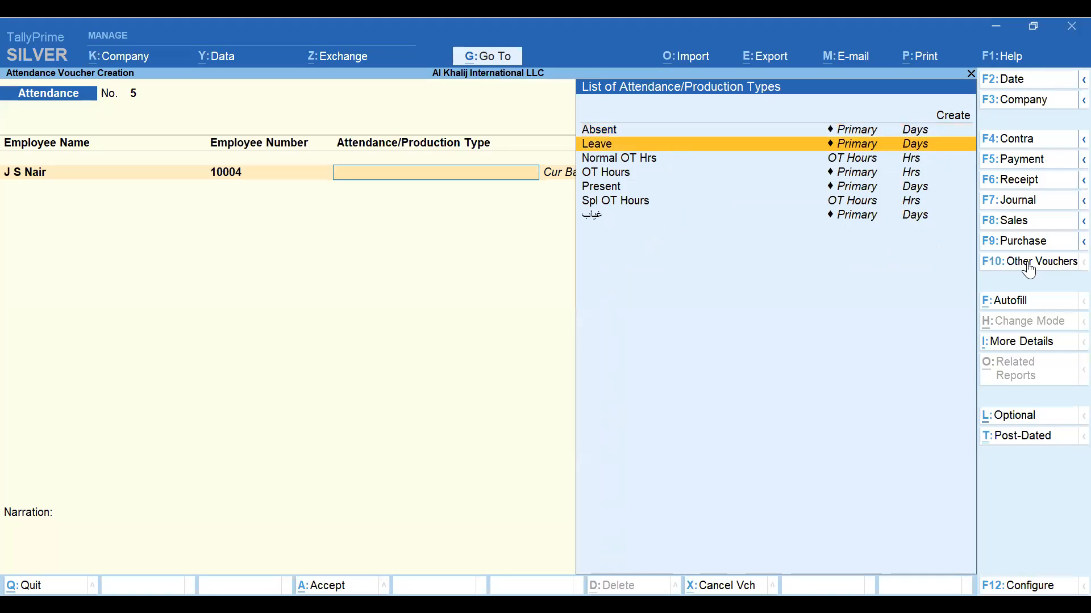
key(Return)
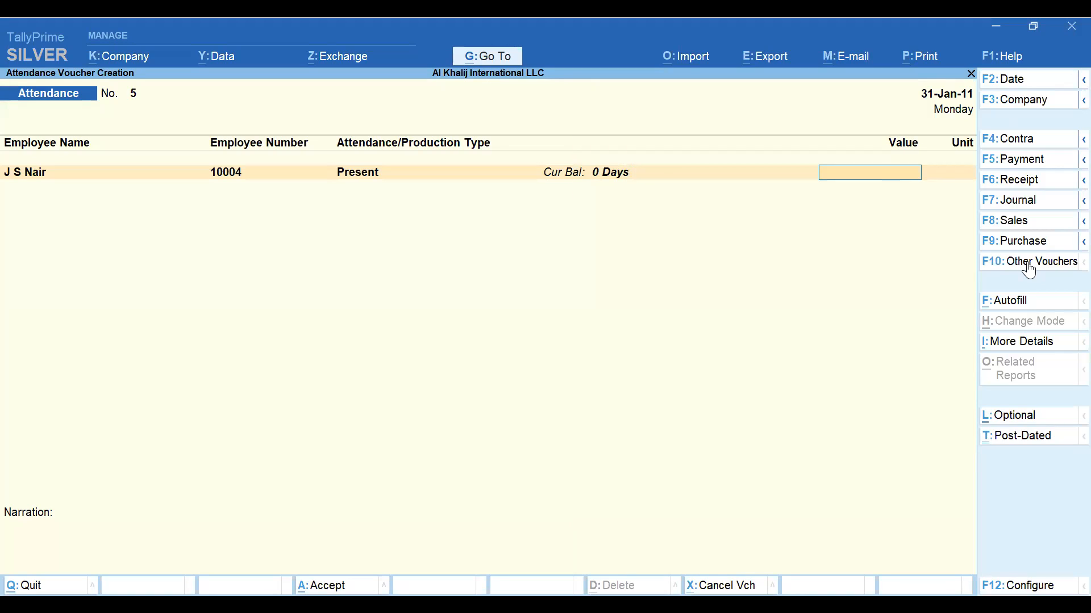
text(25)
key(Return)
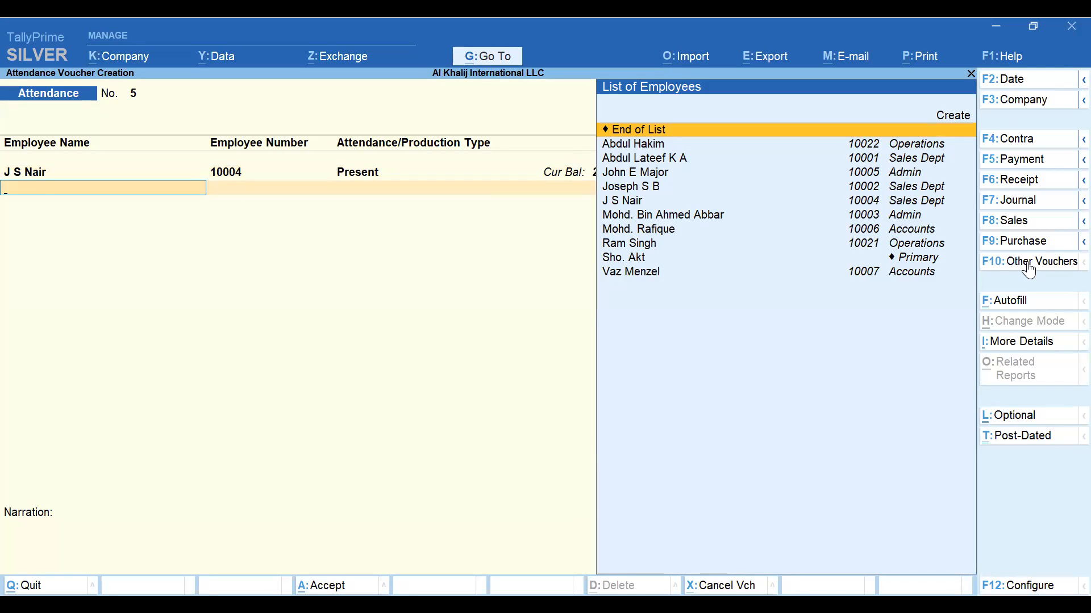
key(Return)
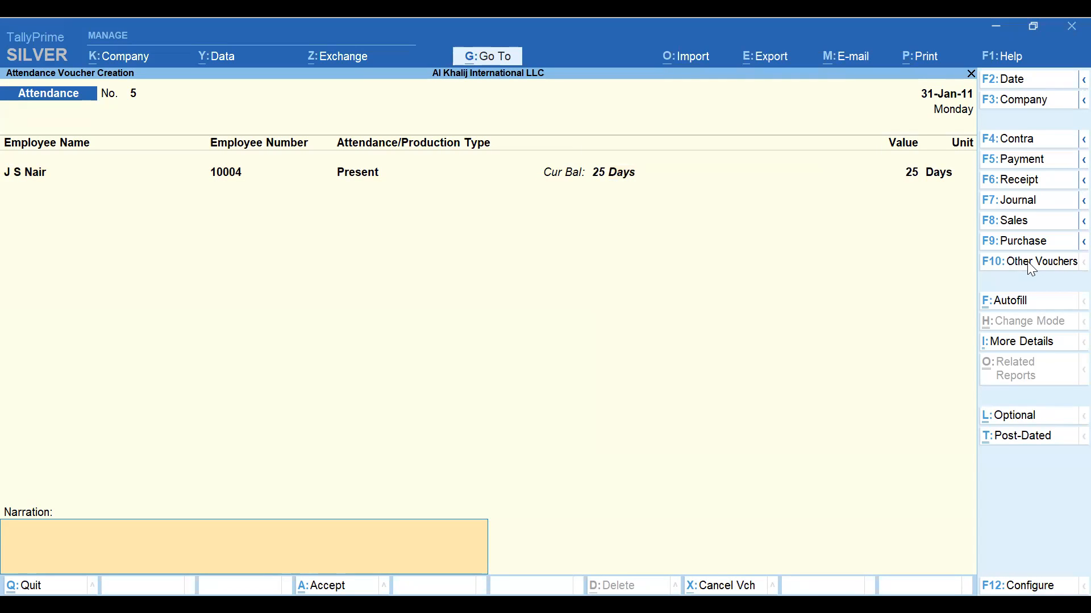
key(Return)
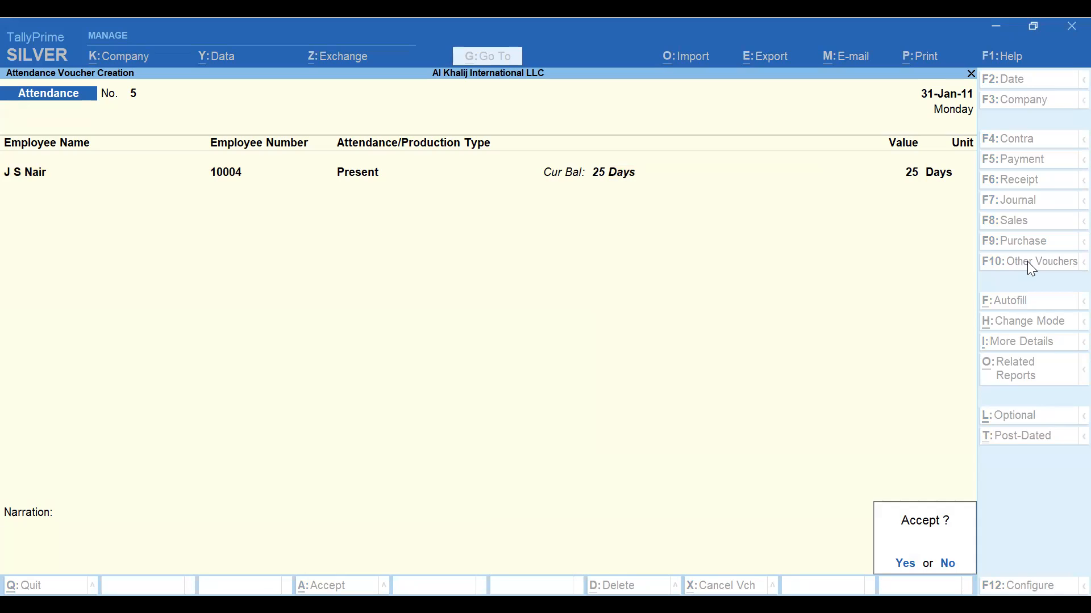
key(Escape)
key(Up)
key(Return)
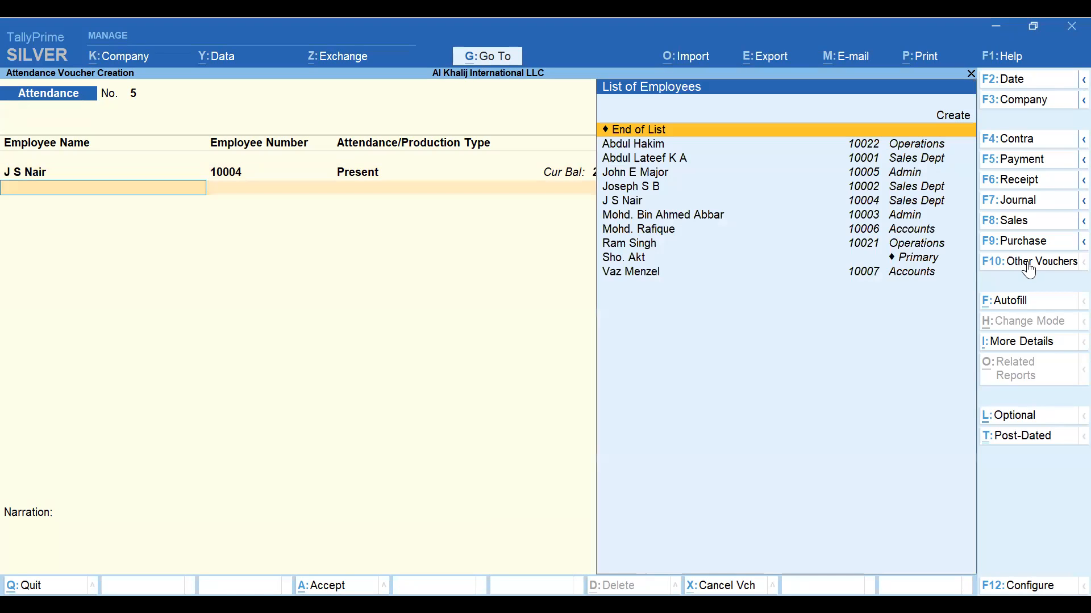
Step: Add a second attendance line for the same employee with 8 hours of Normal OT Hrs
key(Down)
key(Down)
key(Down)
key(Down)
key(Down)
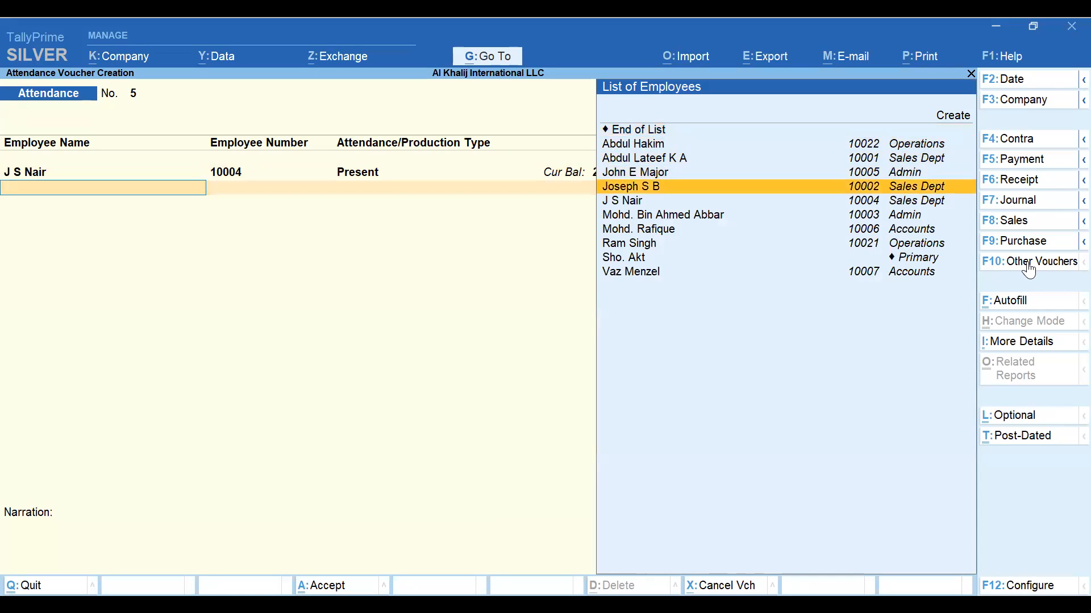
key(Return)
key(Down)
key(Down)
key(Down)
key(Down)
key(Down)
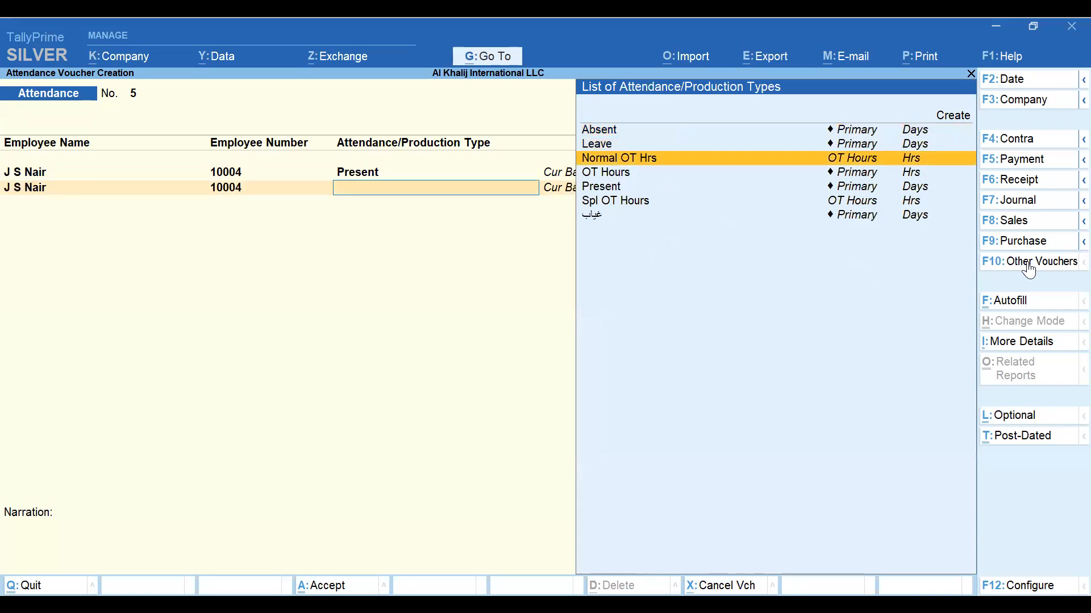
key(Up)
key(Up)
key(Up)
key(Return)
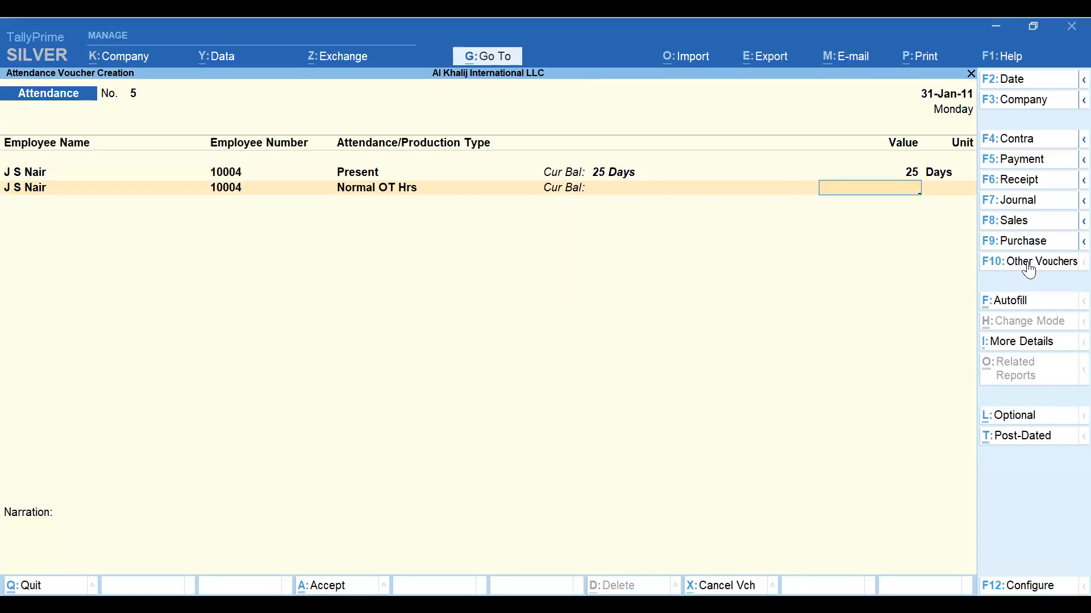
text(8)
key(Return)
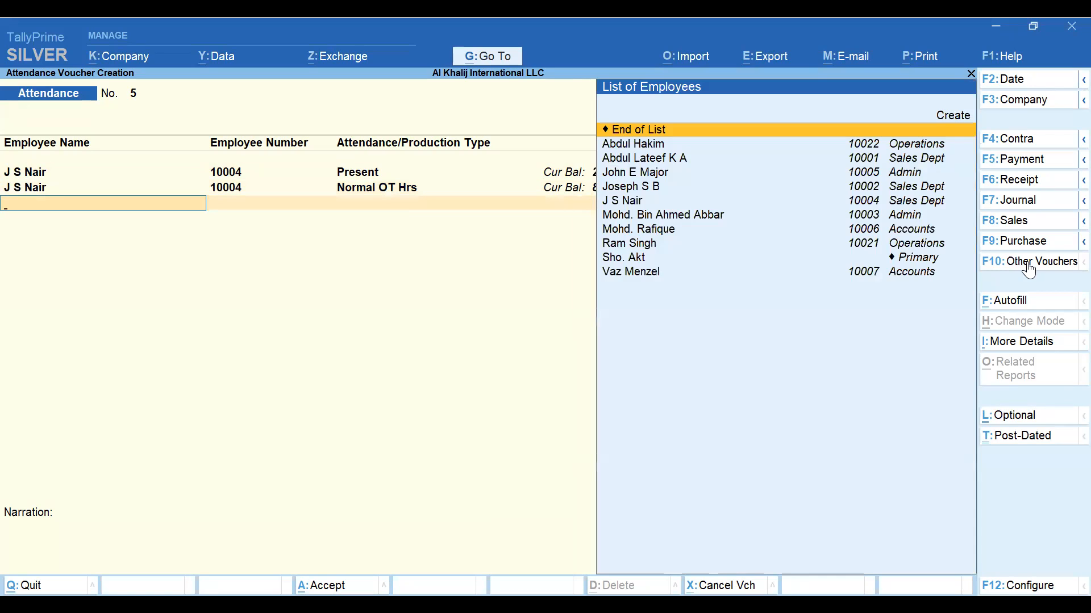
Step: End the employee entries and save the attendance voucher without a narration
key(Return)
key(Return)
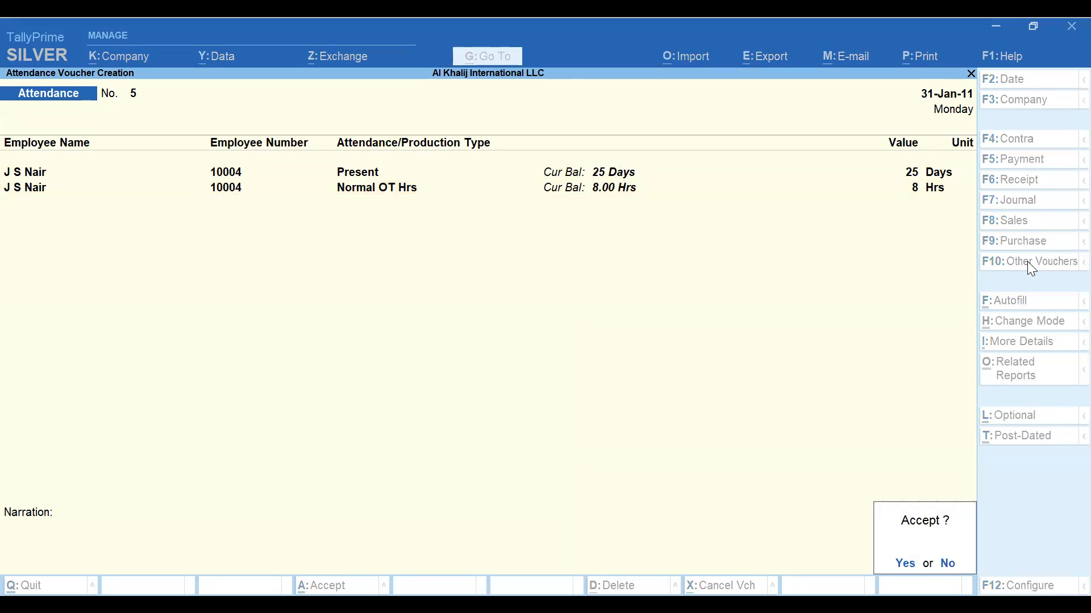
key(Return)
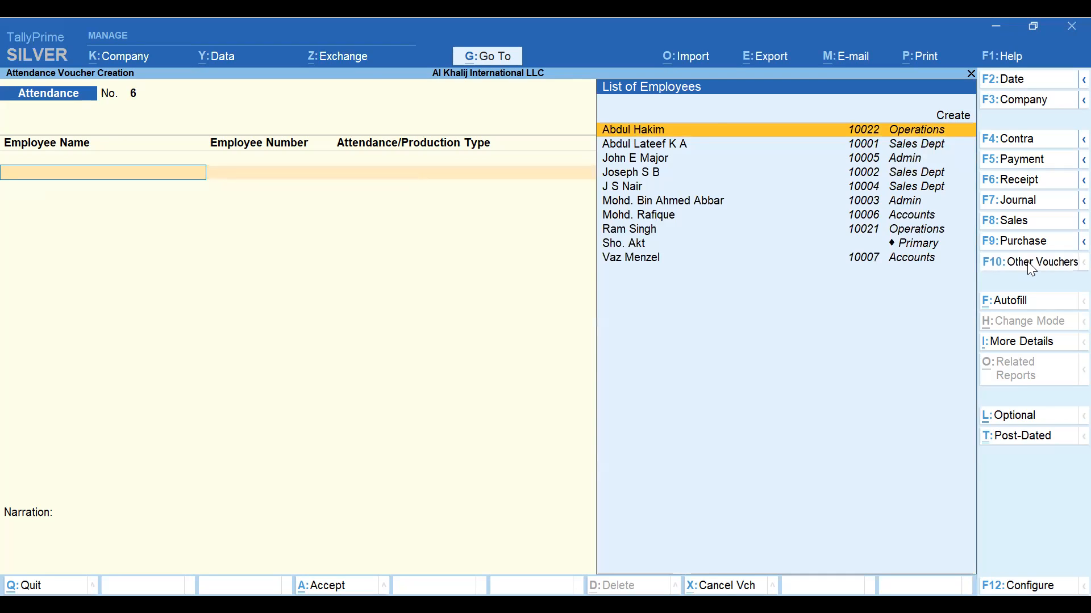
Step: Switch to a Payroll voucher with the voucher class Not Applicable
click(1030, 265)
key(Up)
key(Up)
key(Down)
key(Down)
key(Down)
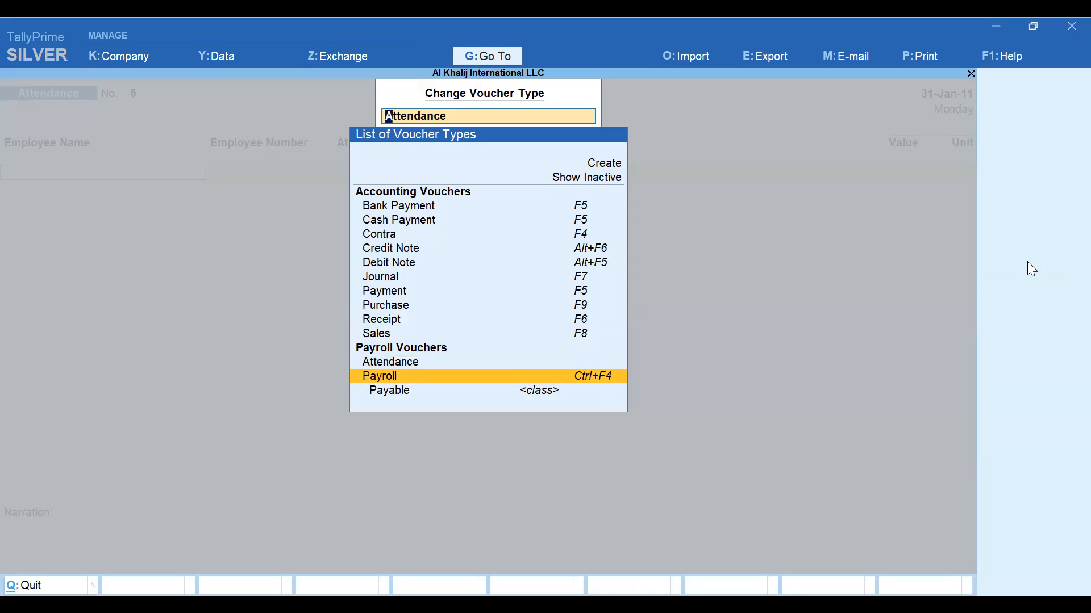
key(Return)
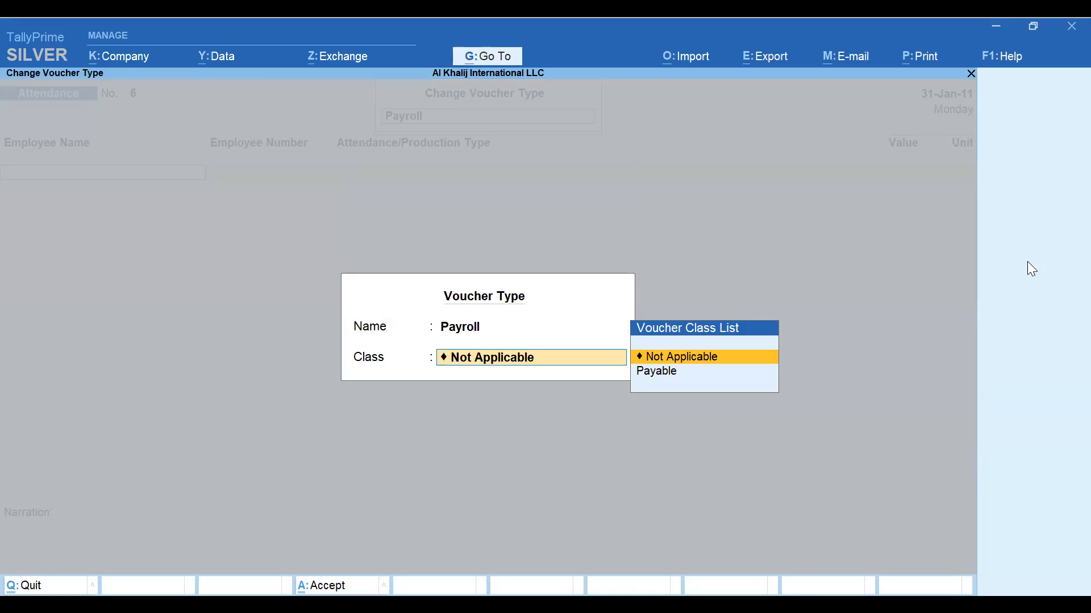
key(Return)
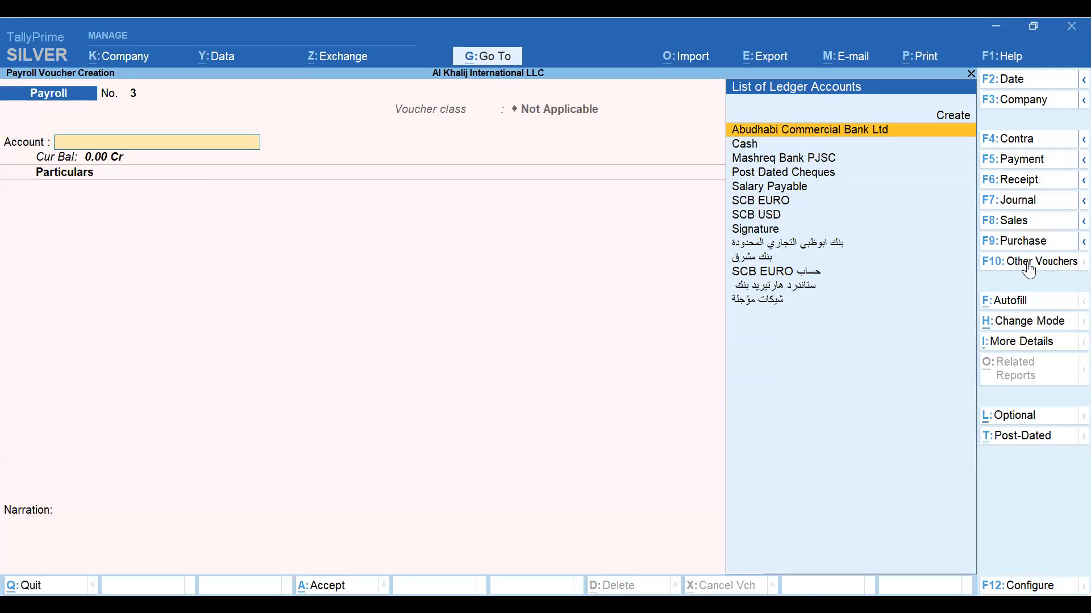
Step: Start Payroll Autofill for processing Salary over the period 1-1-2011 to 31-1-2011
click(1014, 306)
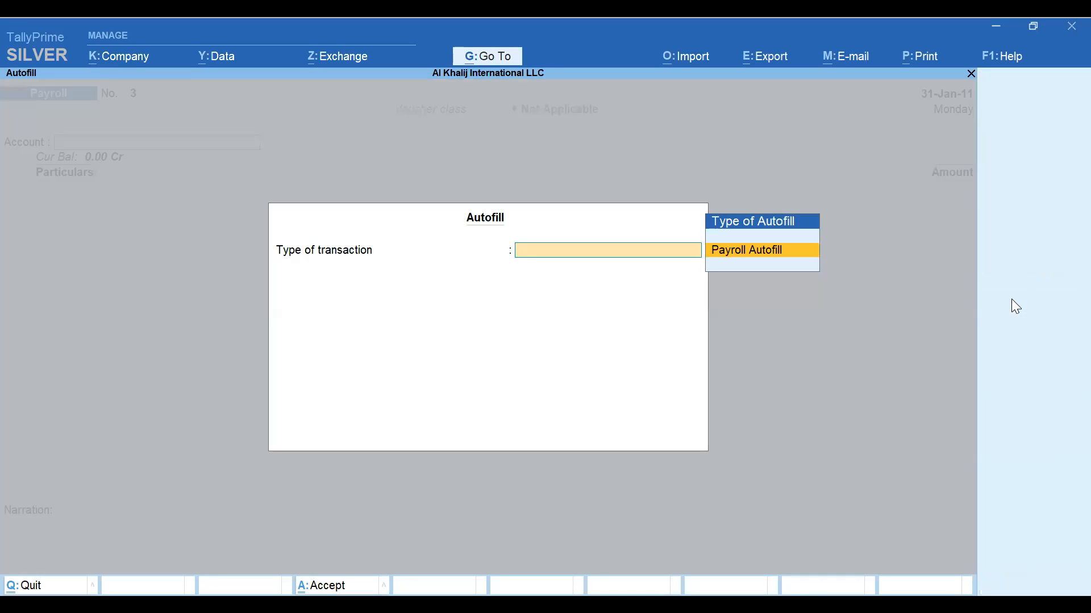
key(Return)
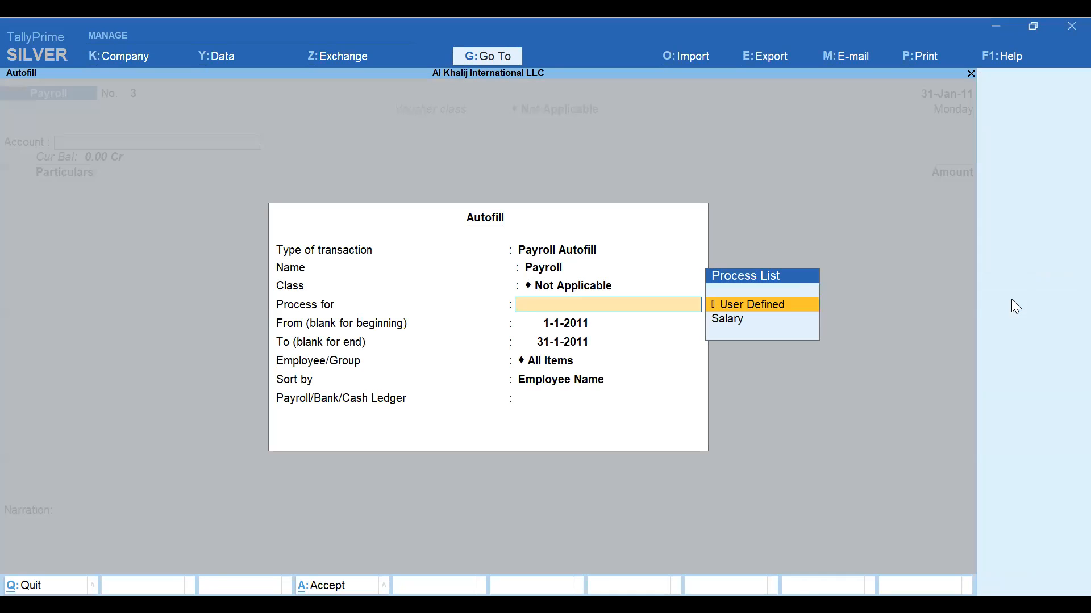
key(Down)
key(Return)
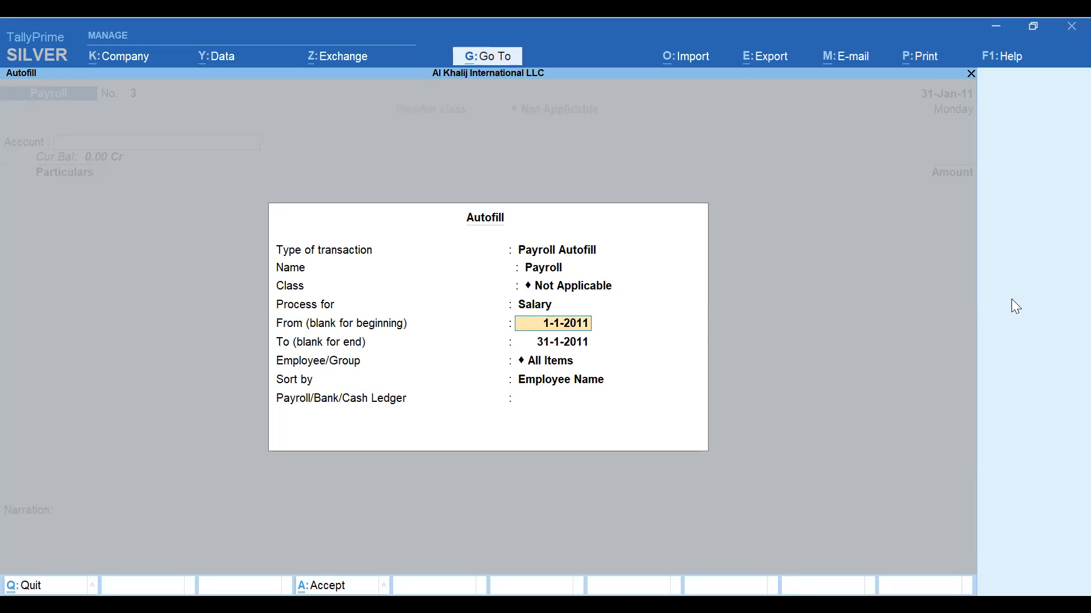
key(Return)
key(Return)
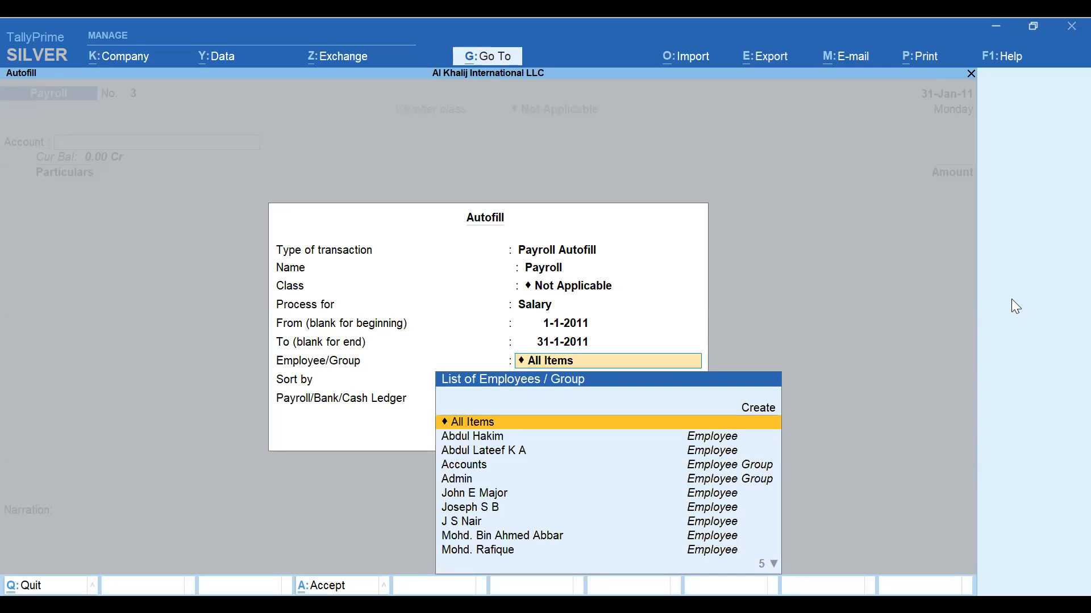
Step: Restrict the autofill to the Sales Dept employee whose attendance was entered, sorted by Employee Name
key(Down)
key(Down)
key(Down)
key(Down)
key(Down)
key(Down)
key(Down)
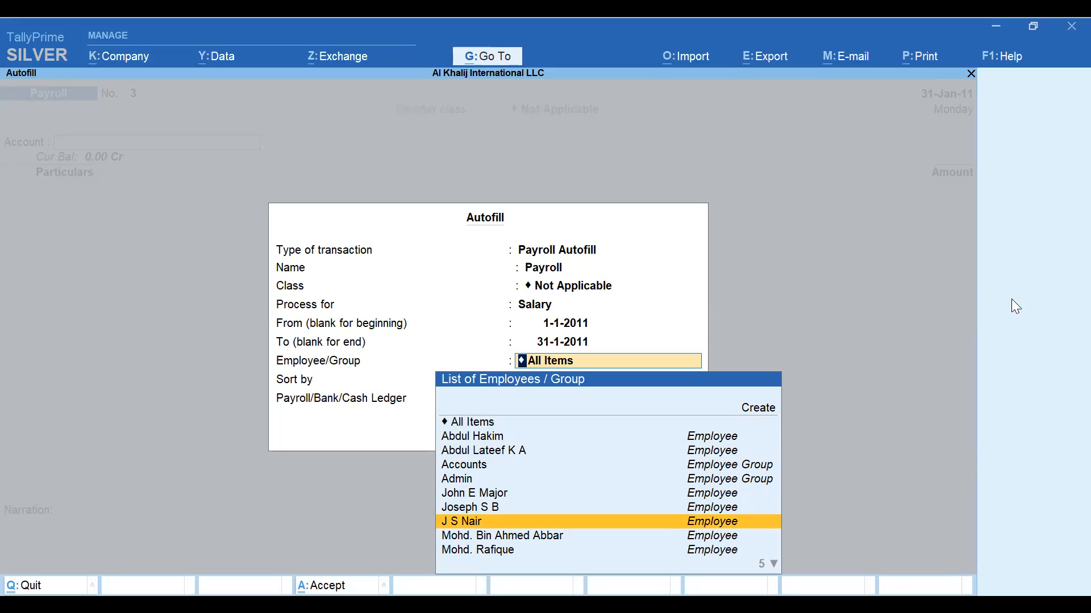
key(Return)
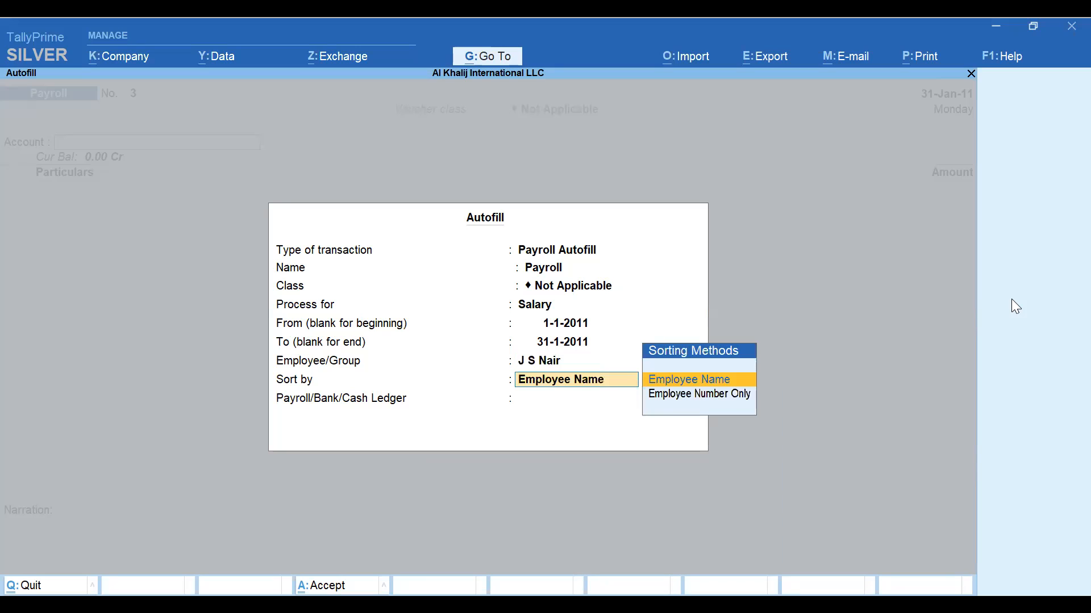
key(Return)
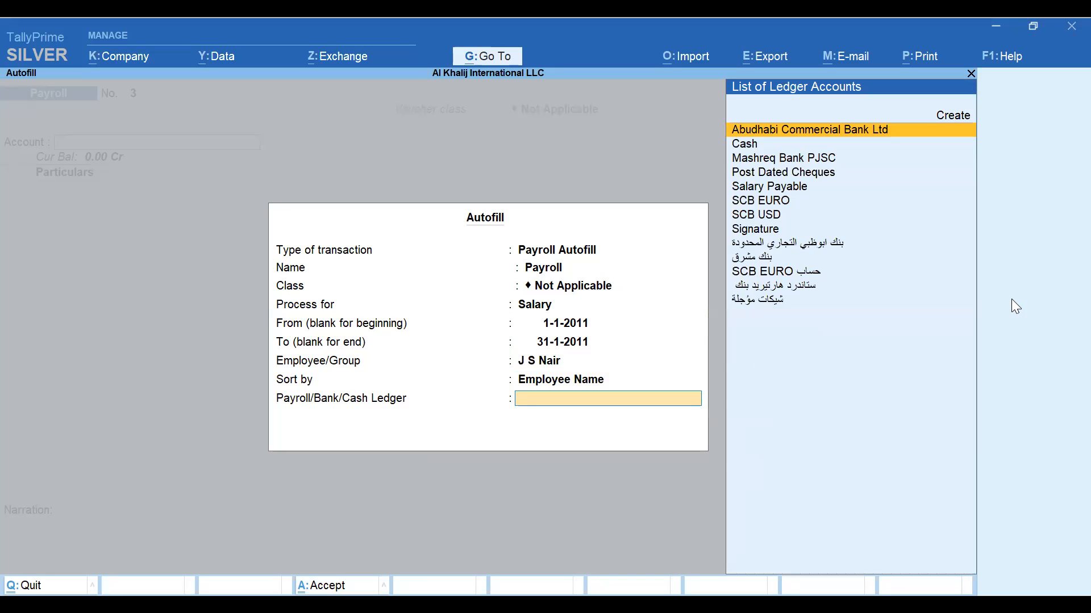
Step: Autofill the payroll voucher for the chosen Sales Dept employee against the Salary Payable ledger, and discard it without saving
key(Down)
key(Down)
key(Down)
key(Down)
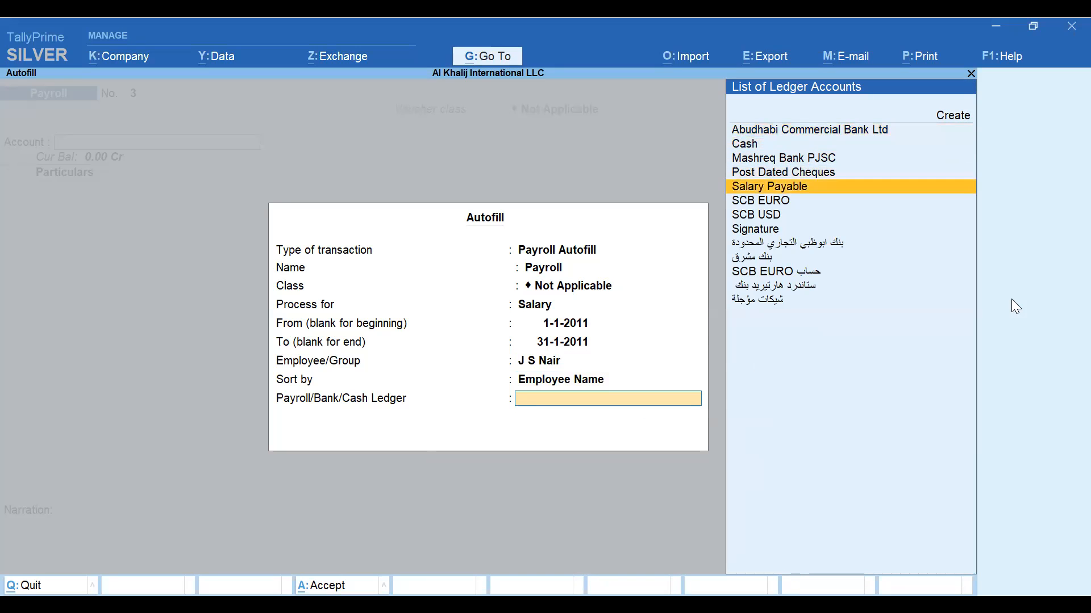
key(Return)
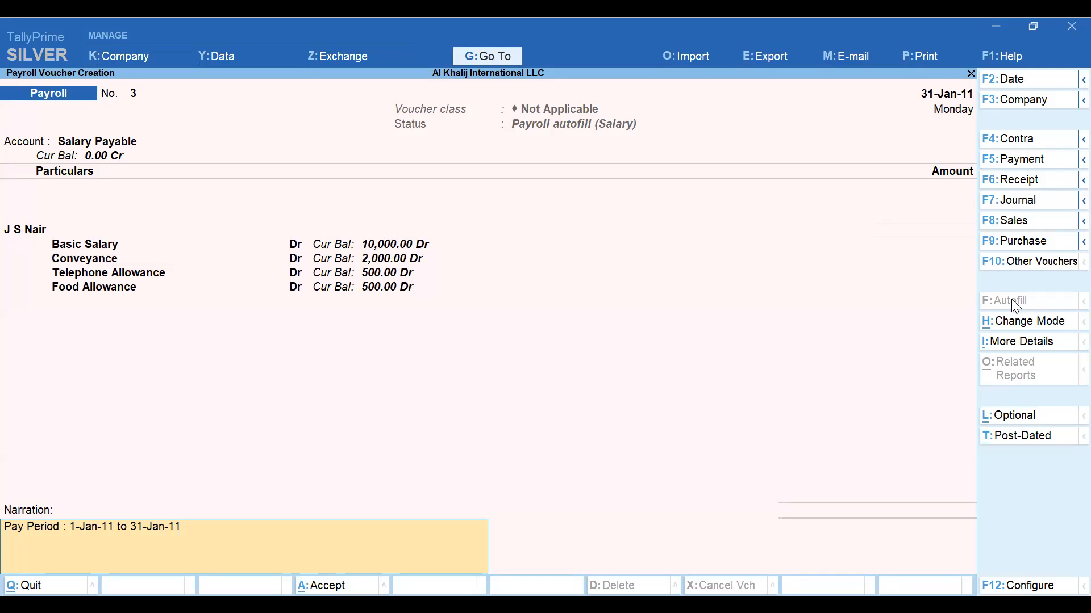
key(Escape)
key(Escape)
key(Return)
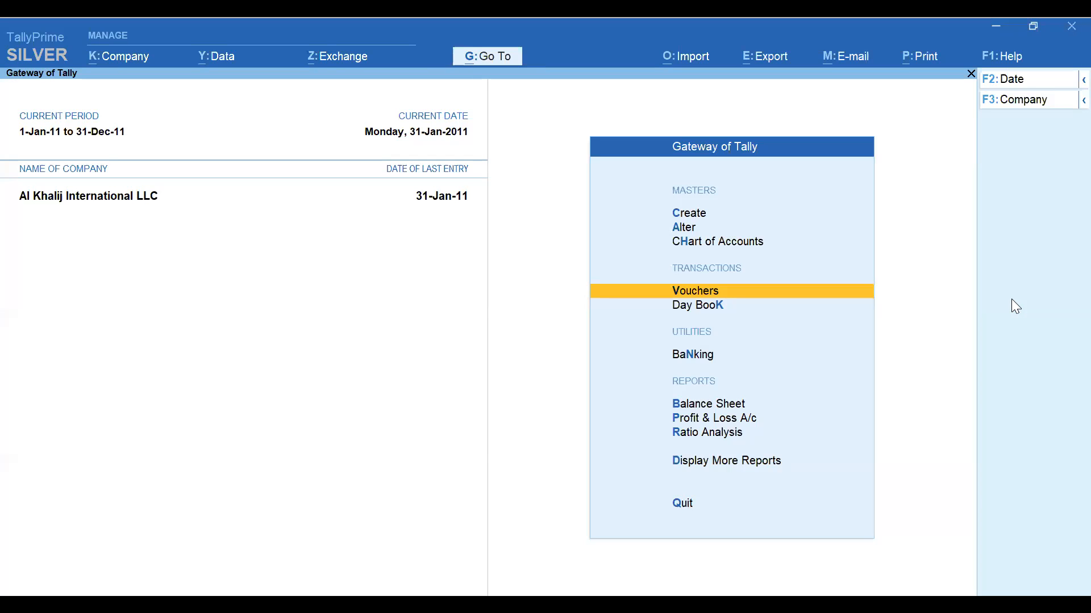
Step: Start Payroll Autofill in a new Payroll voucher, processing Salary for 1-1-2011 to 31-1-2011
key(Return)
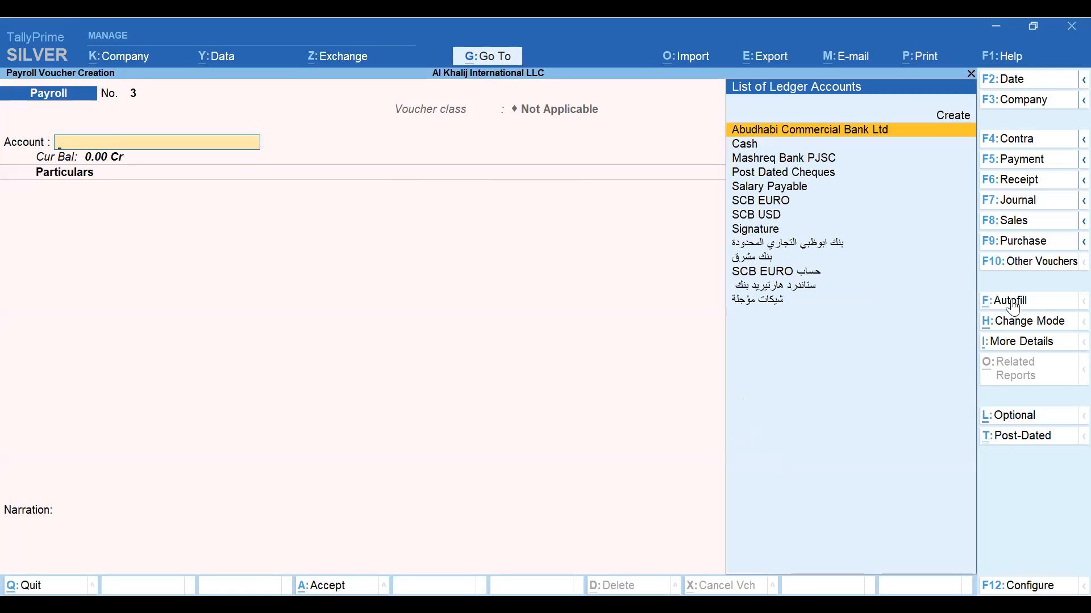
click(1014, 307)
key(Return)
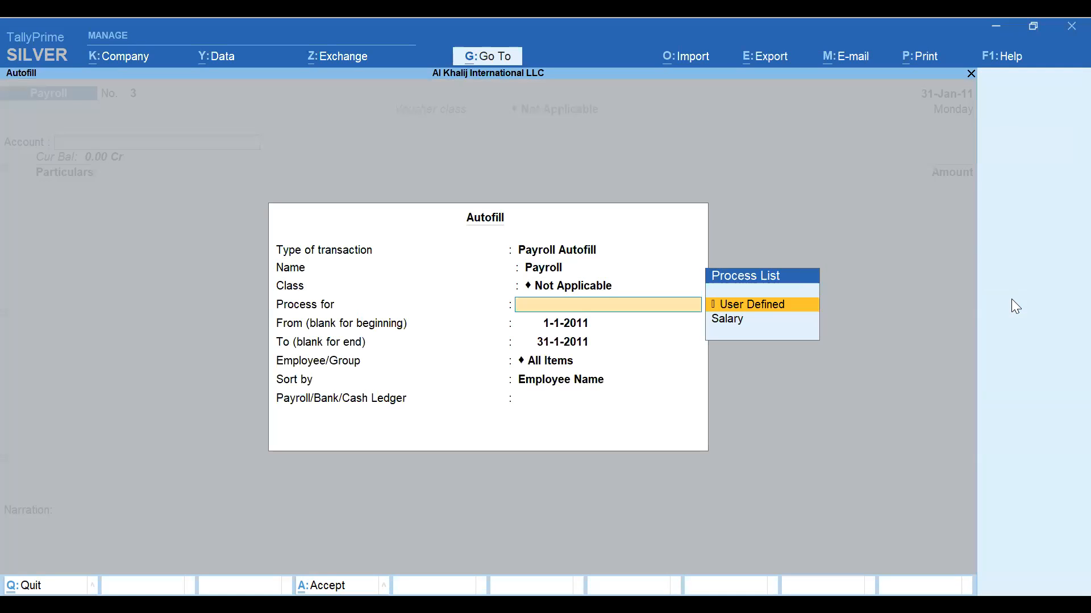
key(Down)
key(Return)
key(Return)
key(Return)
Step: Restrict the autofill to the first employee in the list, sorted by Employee Name
key(Down)
key(Down)
key(Down)
key(Down)
key(Down)
key(Down)
key(Down)
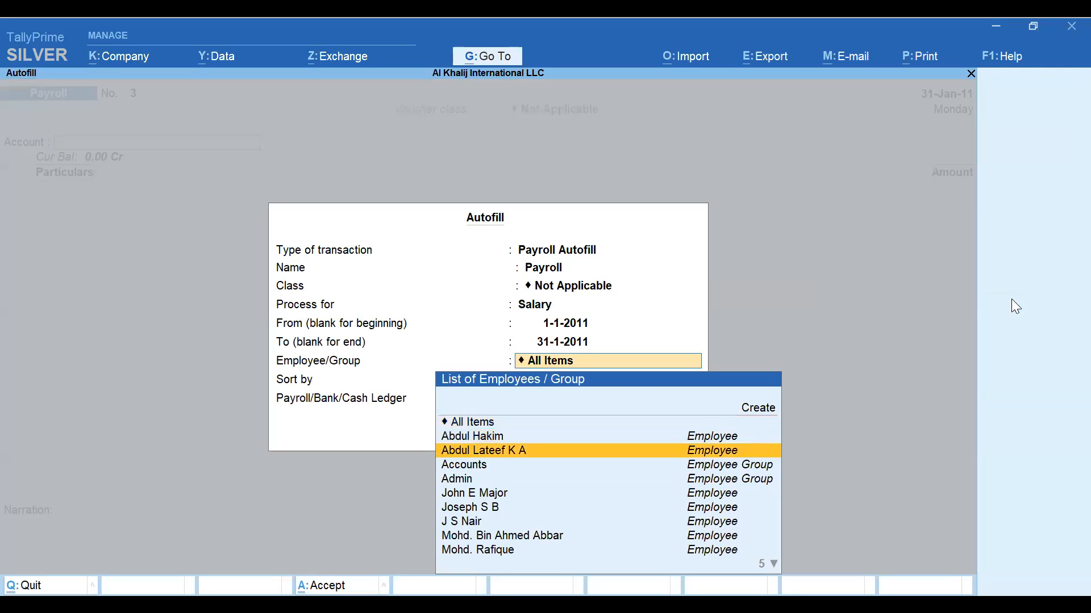
key(Up)
key(Up)
key(Up)
key(Up)
key(Up)
key(Up)
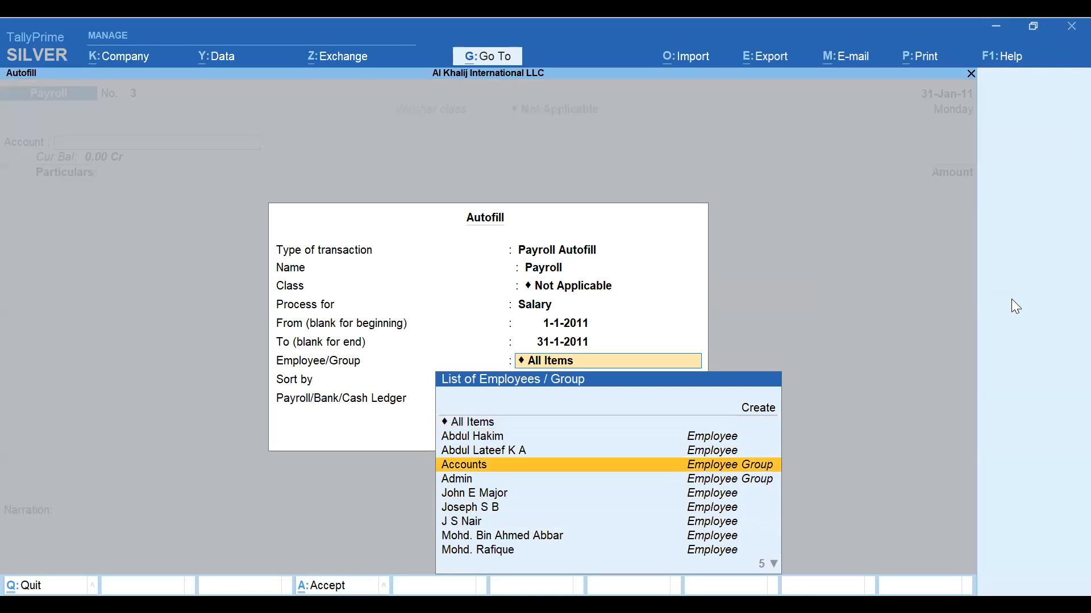
key(Return)
key(Return)
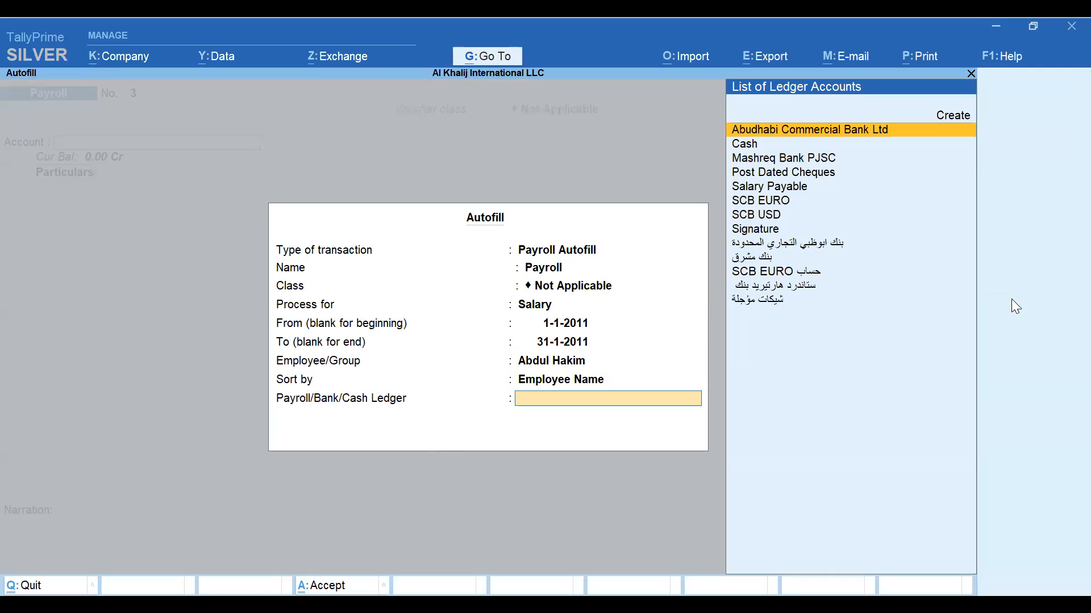
Step: Fill the Operations employee's salary against the Salary Payable ledger, and abandon the voucher without saving
key(Down)
key(Down)
key(Down)
key(Down)
key(Return)
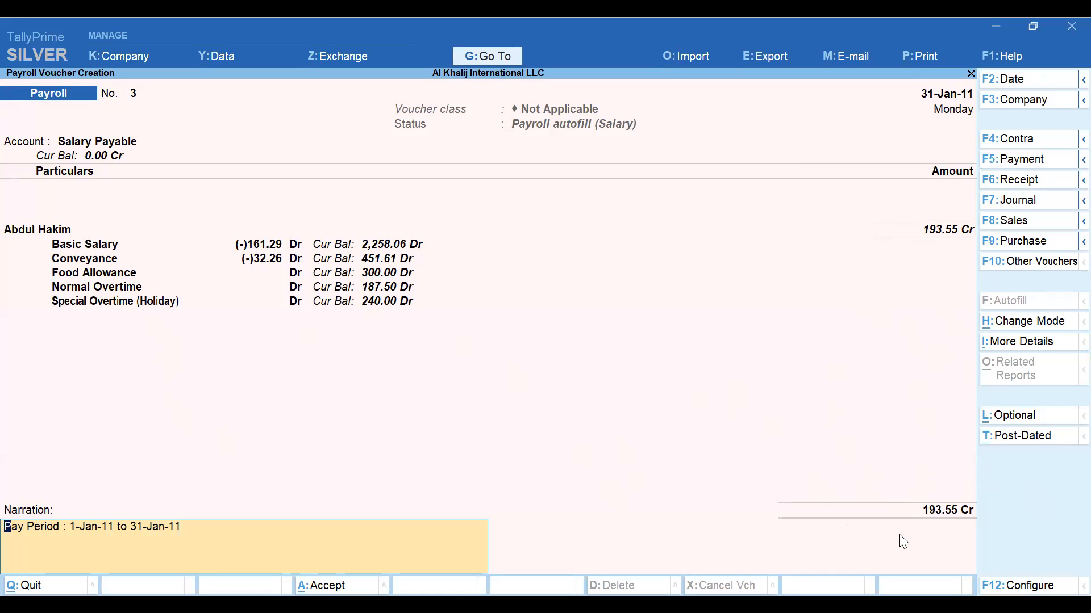
key(Escape)
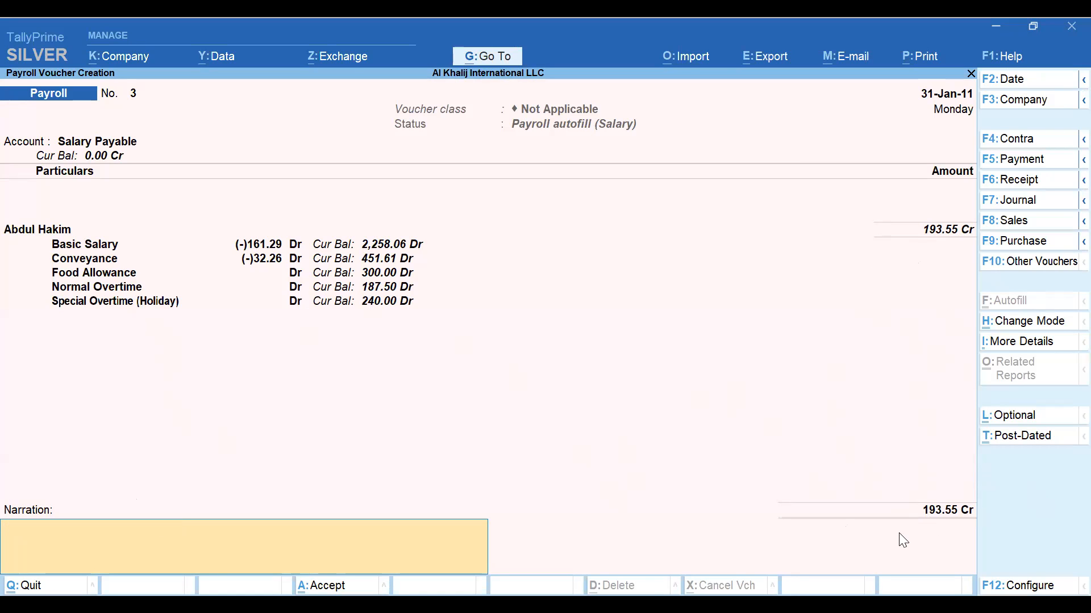
key(Escape)
key(y)
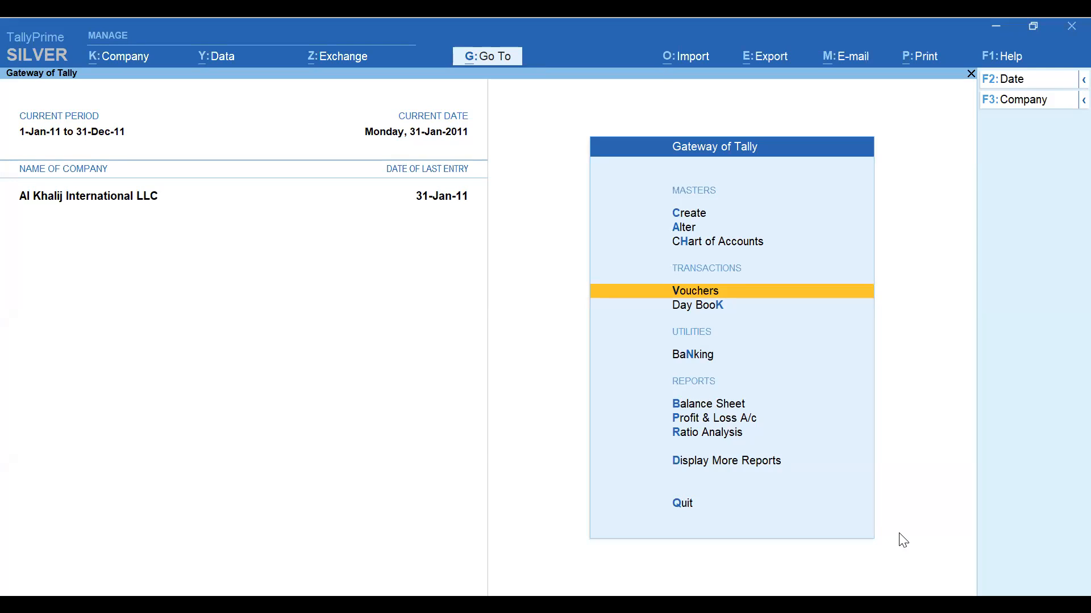
Step: View the Pay Slip payroll report for All Items and close it
key(Down)
key(Down)
key(Down)
key(Down)
key(Down)
key(Down)
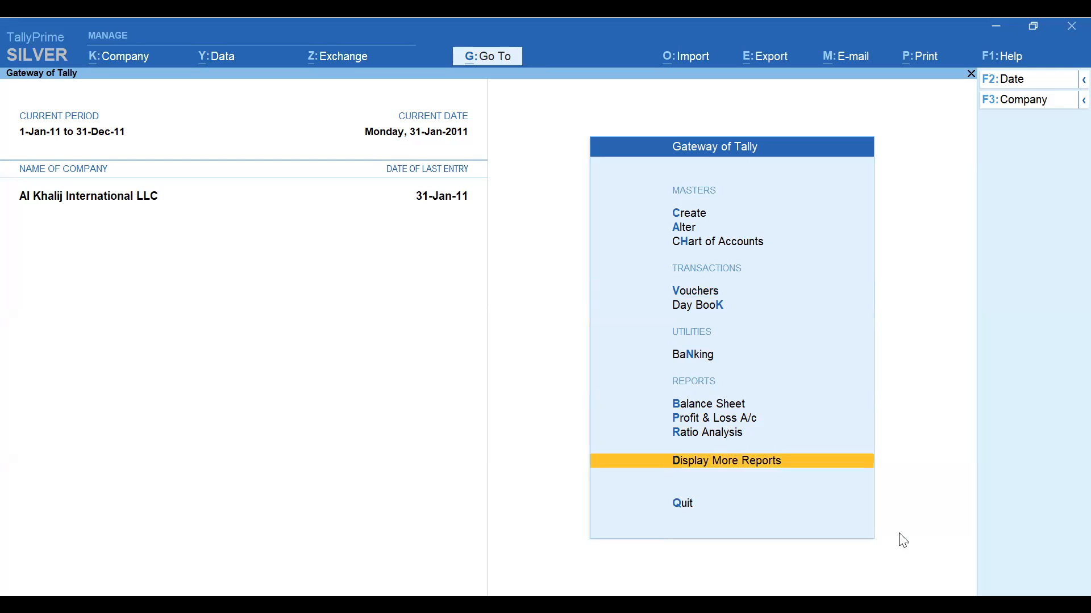
key(Return)
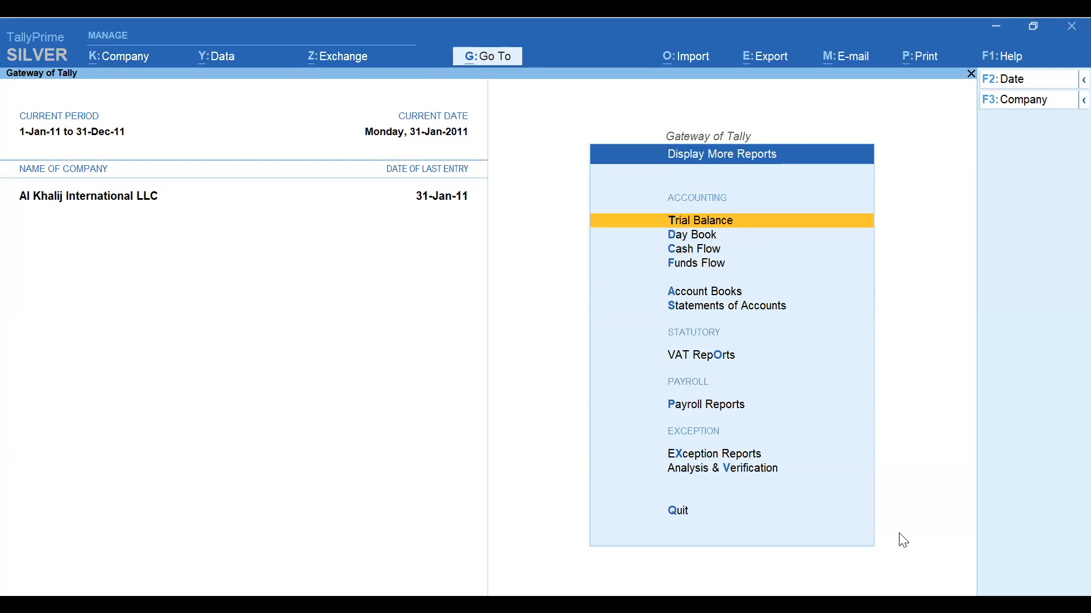
key(Down)
key(Down)
key(Down)
key(Down)
key(Down)
key(Down)
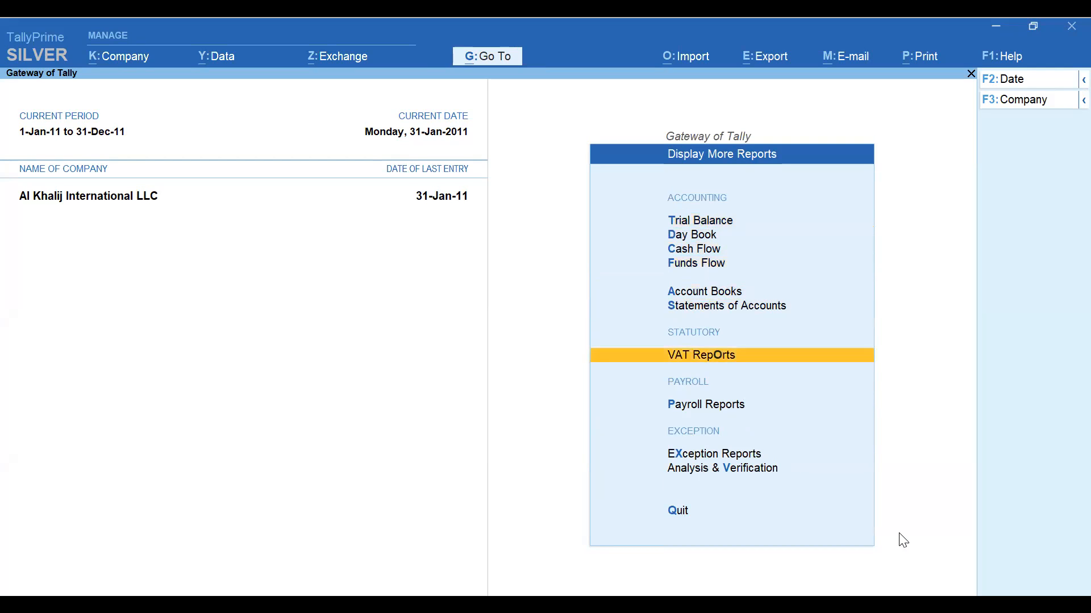
key(Down)
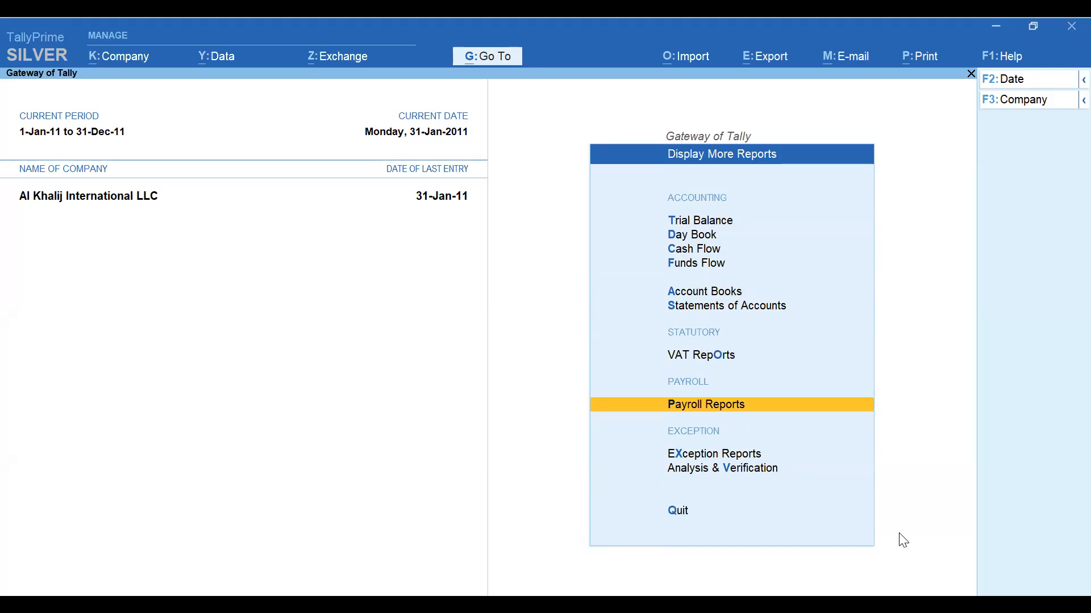
key(Return)
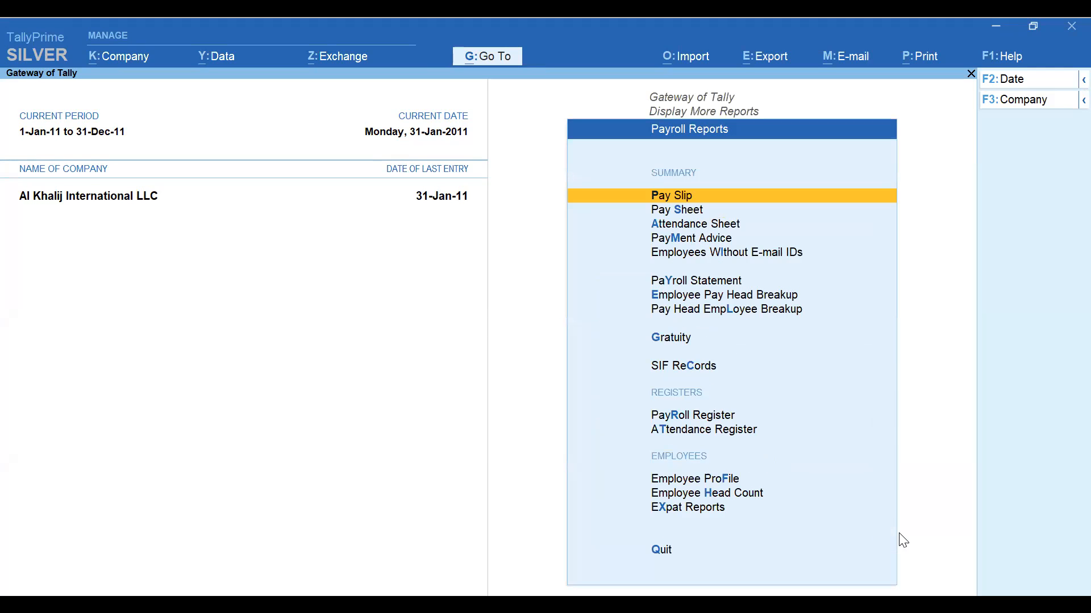
key(Return)
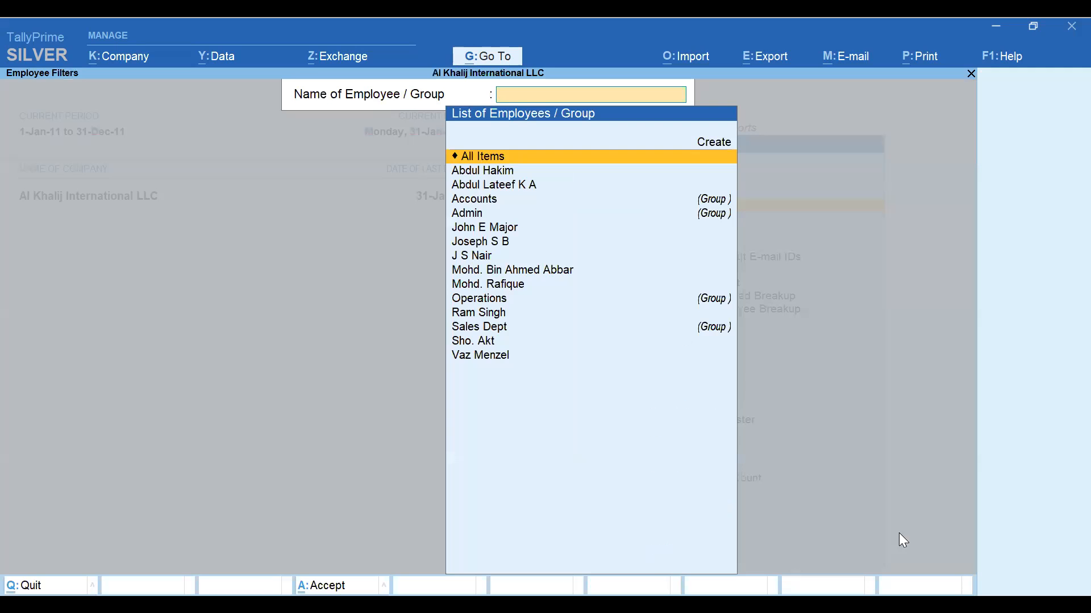
key(Return)
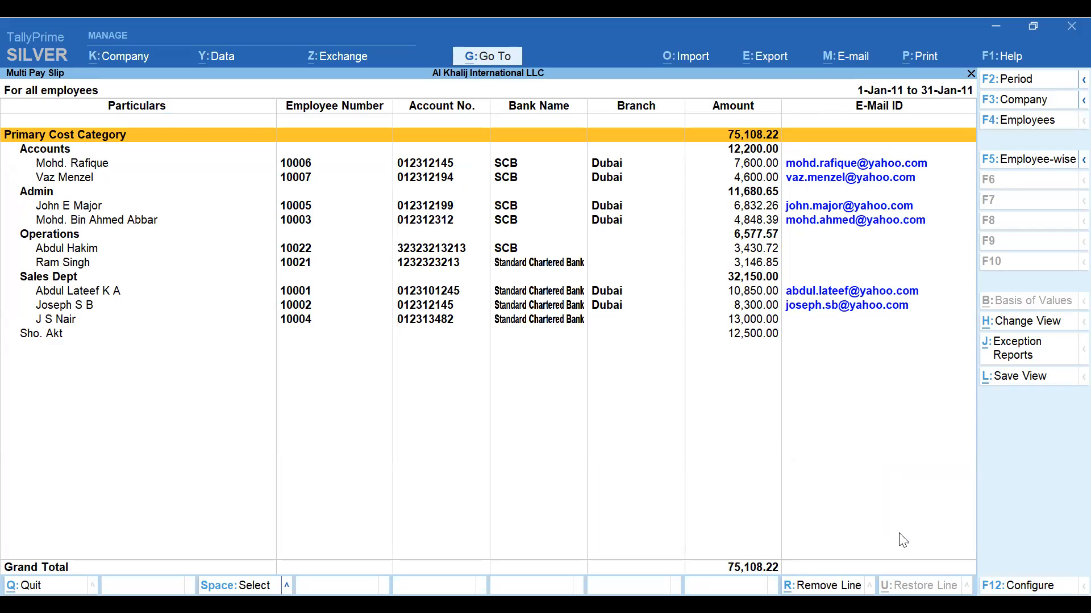
key(Escape)
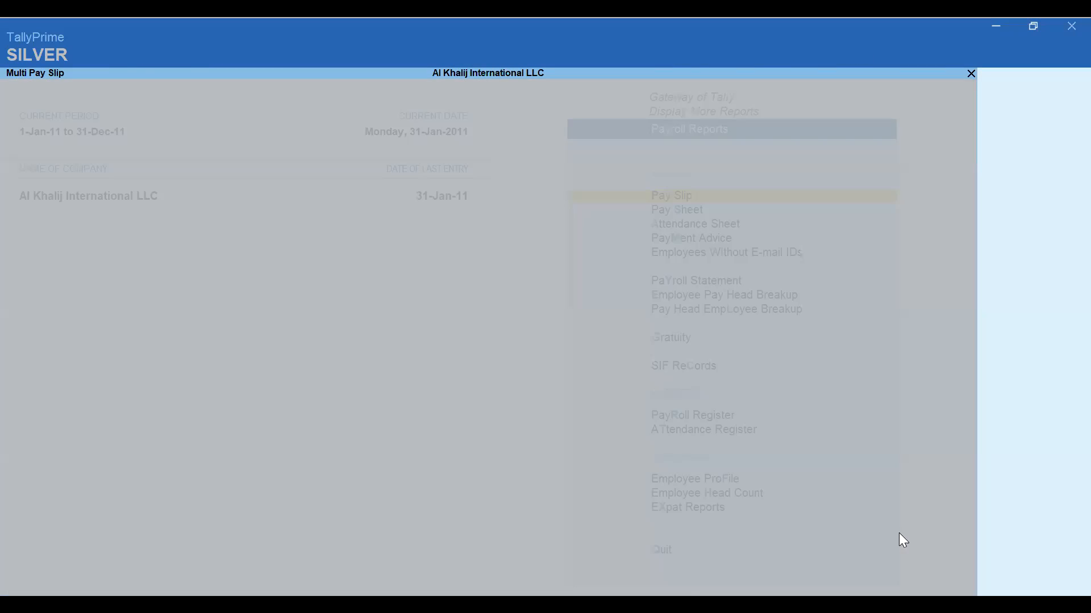
key(Escape)
Step: Open the Pay Sheet report for All Items and examine its earnings and deduction columns
key(Down)
key(Return)
key(Return)
key(Right)
key(Right)
key(Right)
key(Right)
key(Right)
key(Right)
key(Right)
key(Right)
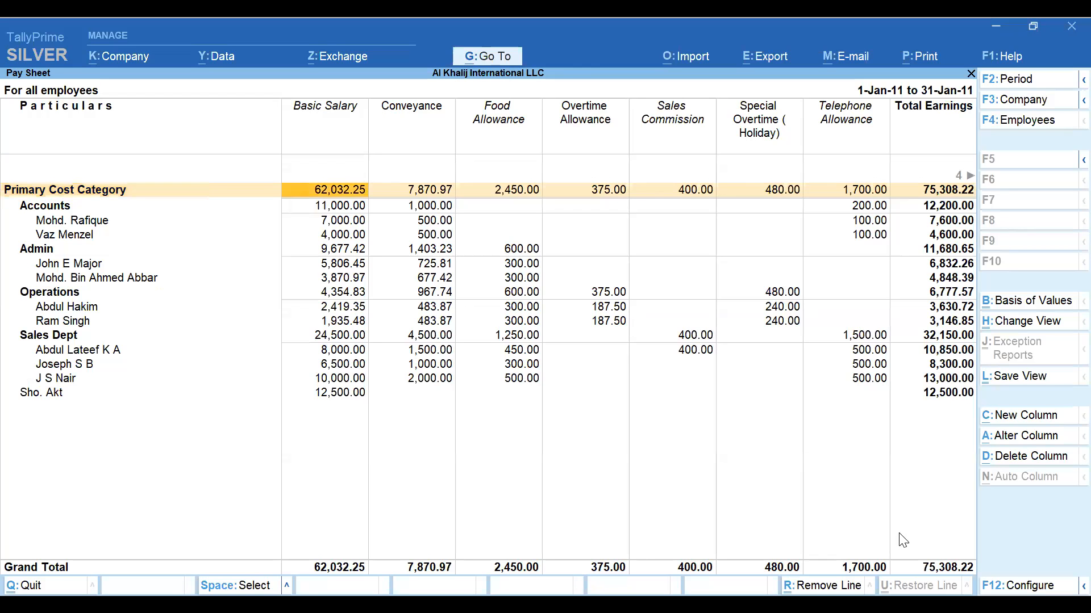
key(Right)
key(Right)
key(Right)
key(Right)
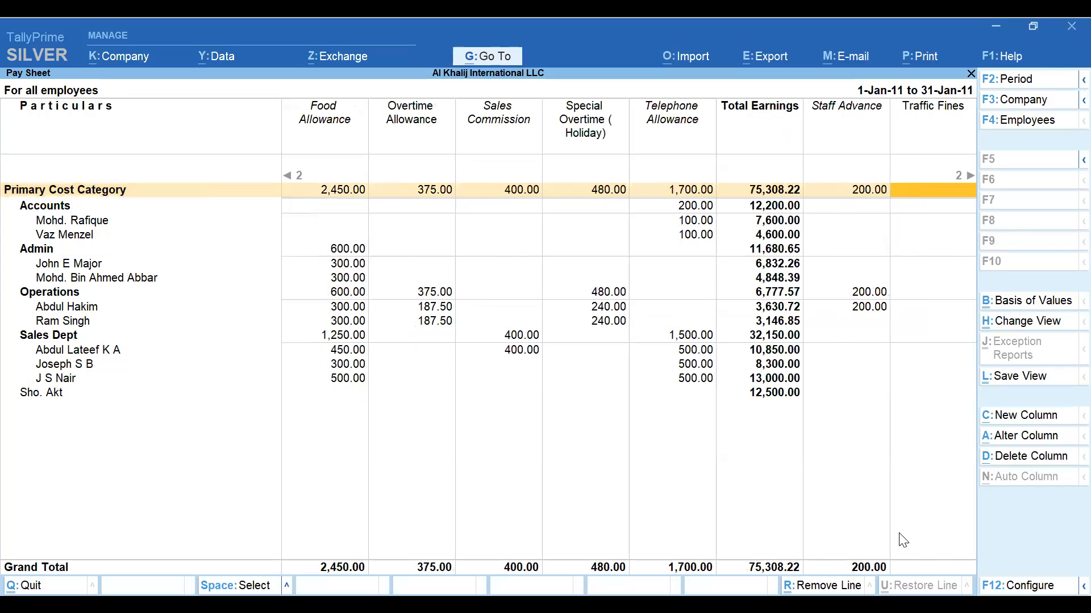
Step: Examine the Pay Sheet back to its first column and down to the Accounts employees, and close the report
key(Left)
key(Left)
key(Left)
key(Left)
key(Left)
key(Left)
key(Left)
key(Left)
key(Left)
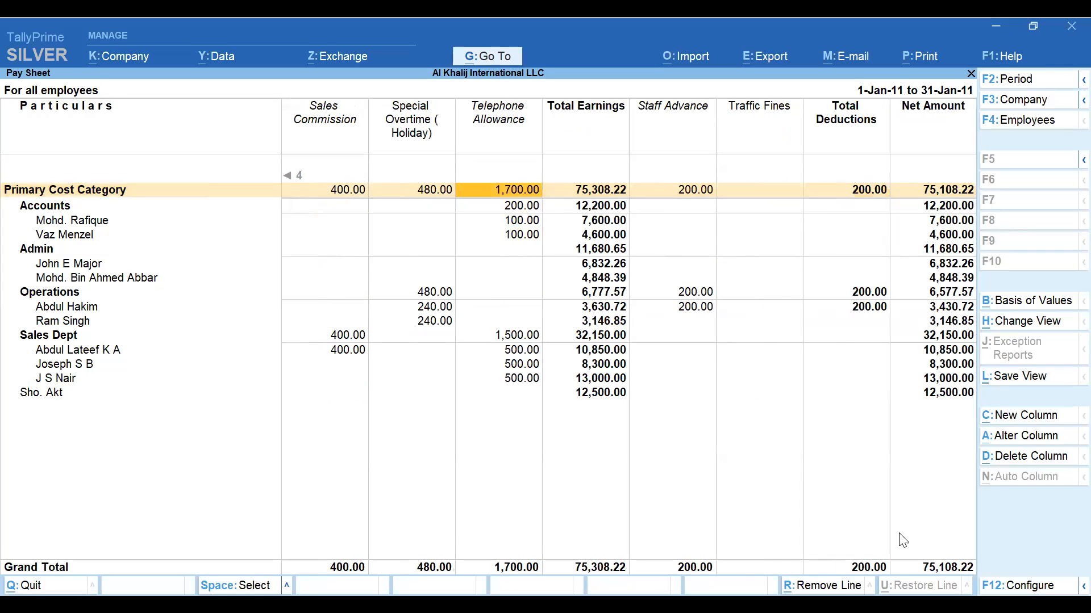
key(Left)
key(Left)
key(Left)
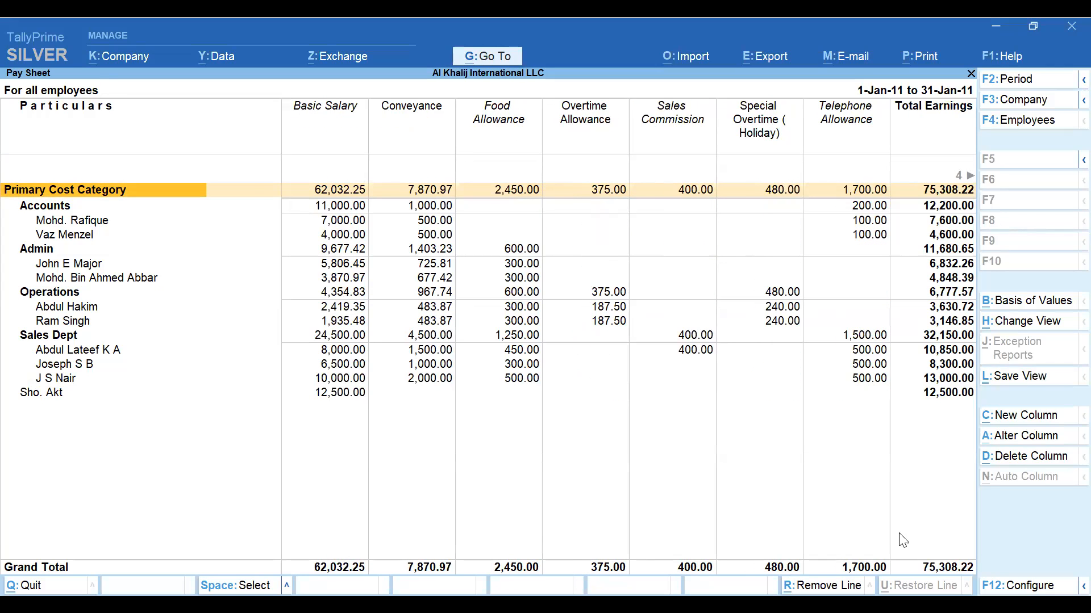
key(Down)
key(Down)
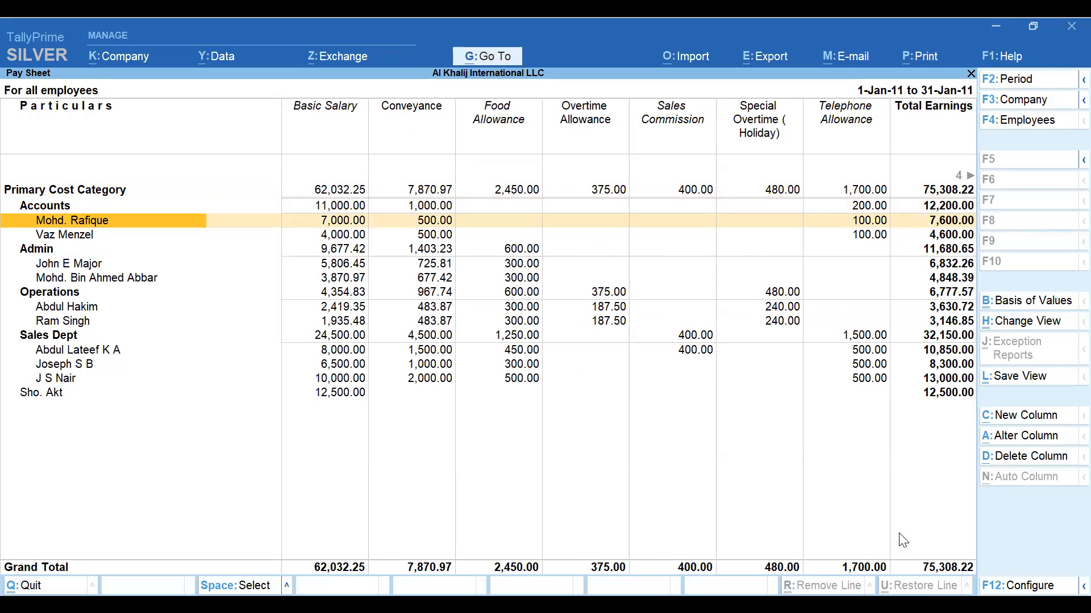
key(F4)
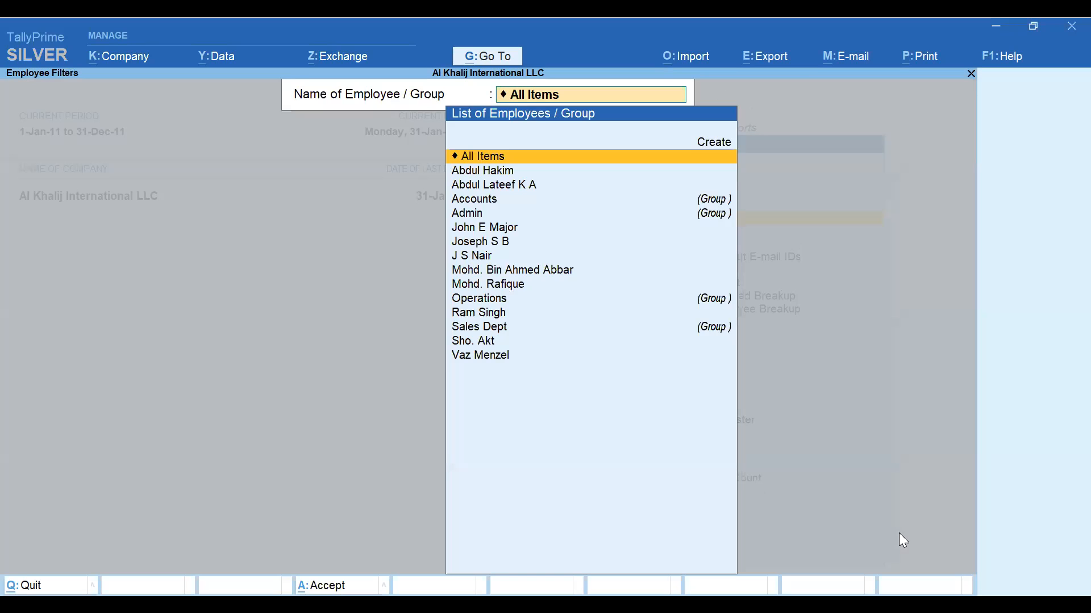
key(BackSpace)
key(Escape)
Step: View the Attendance Sheet report for all employees and close it
key(Down)
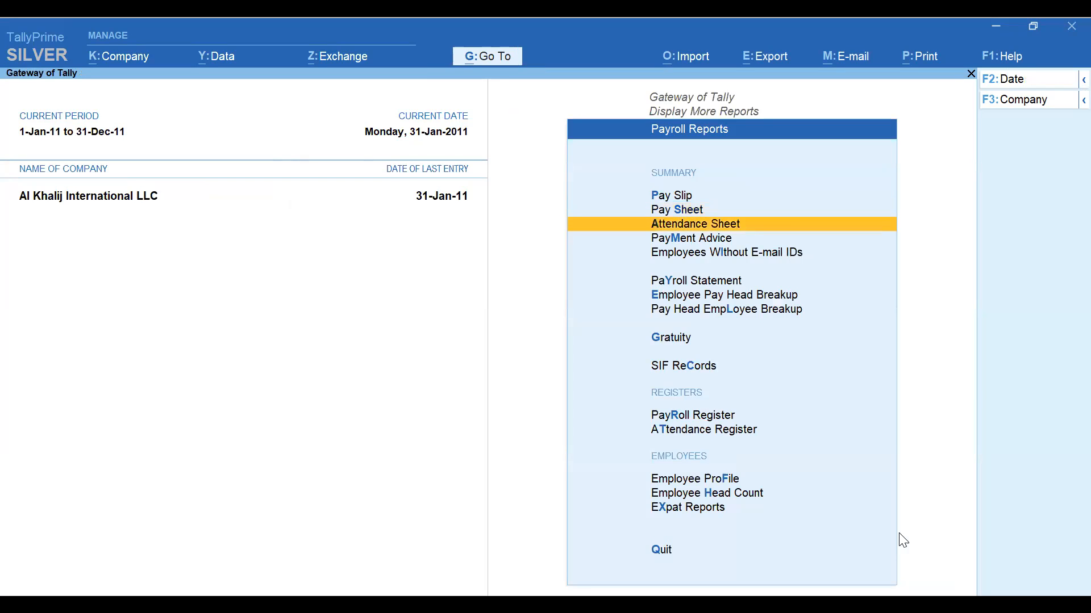
key(Return)
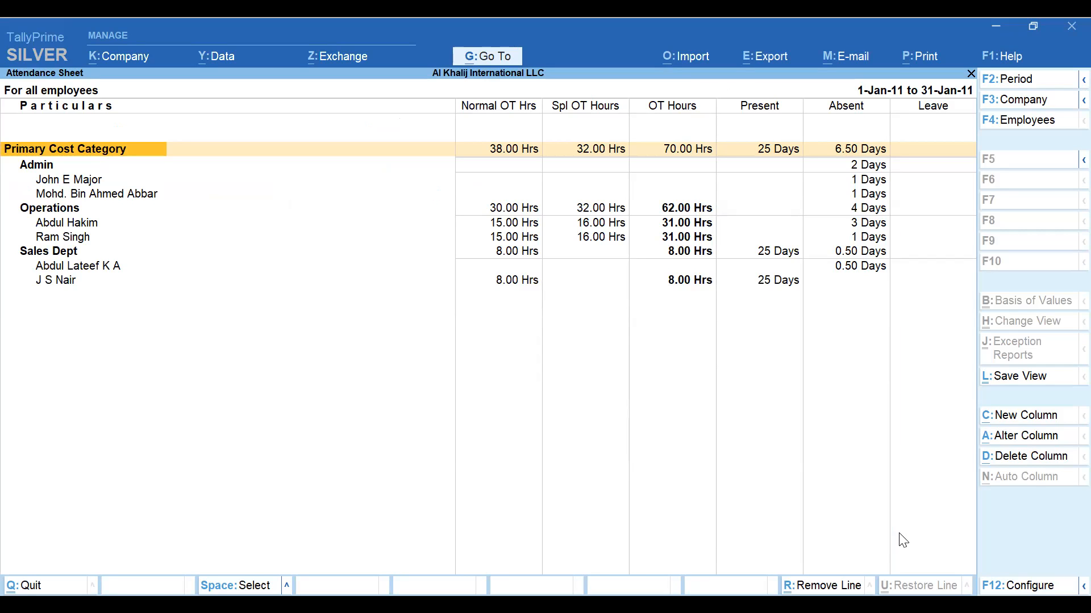
key(Escape)
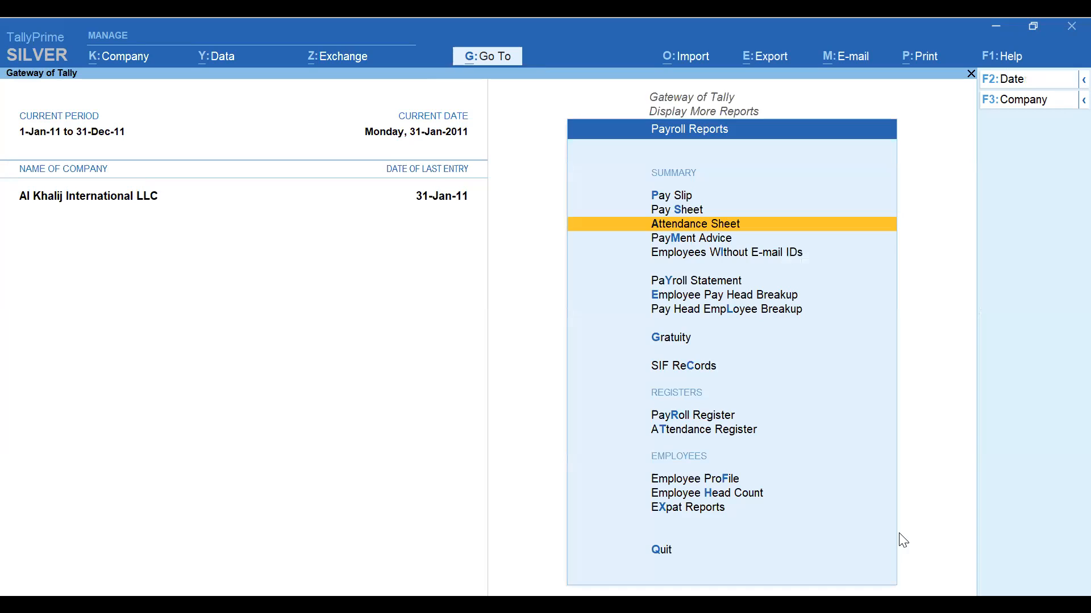
Step: Open the Payroll Statement report of Basic Salary for all employees
key(Down)
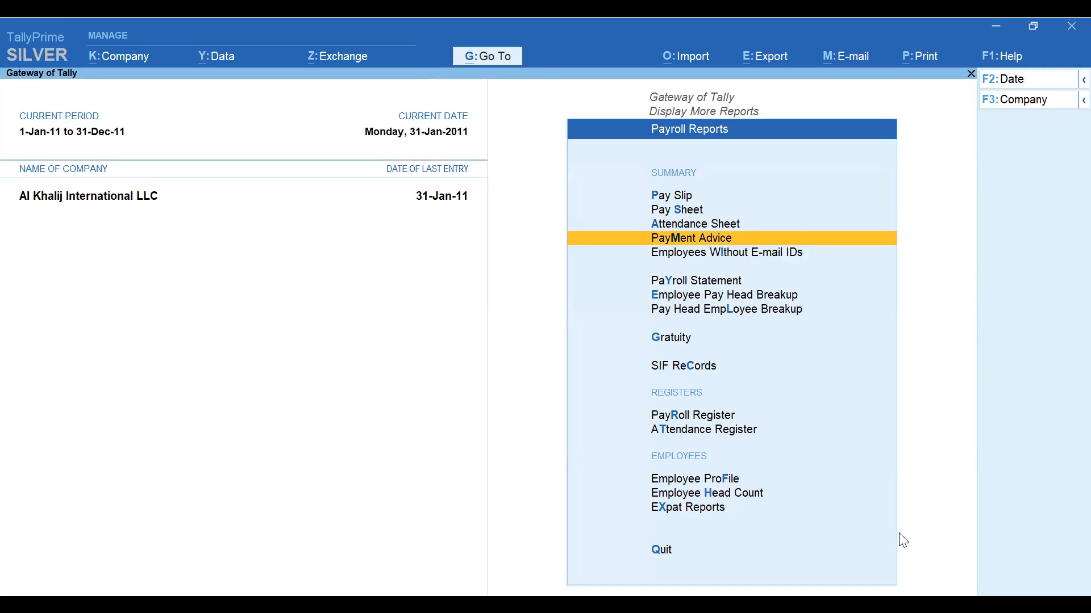
key(Down)
key(Down)
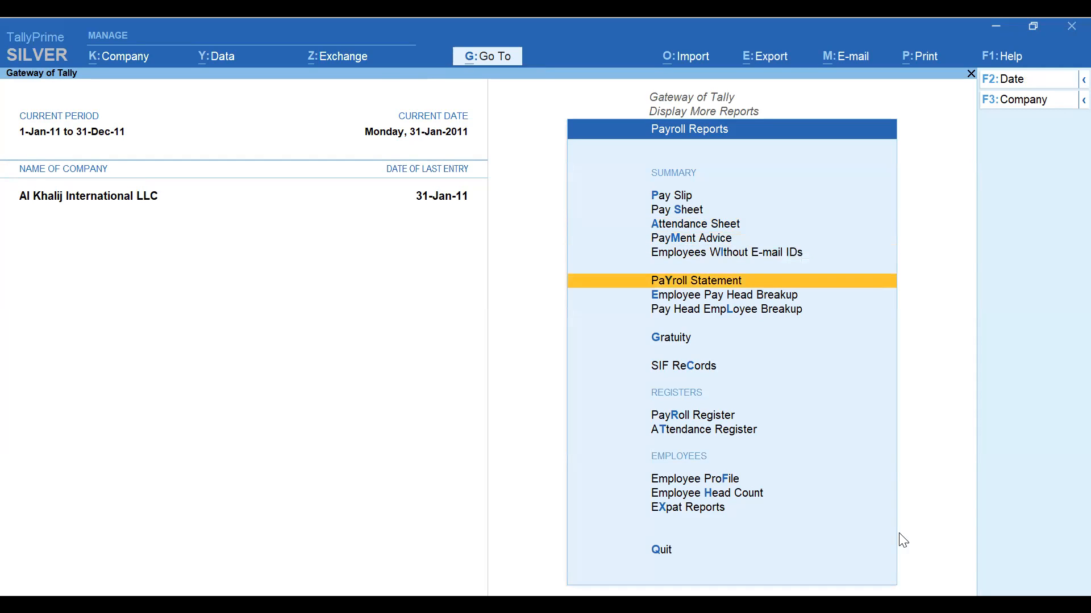
key(Return)
key(Return)
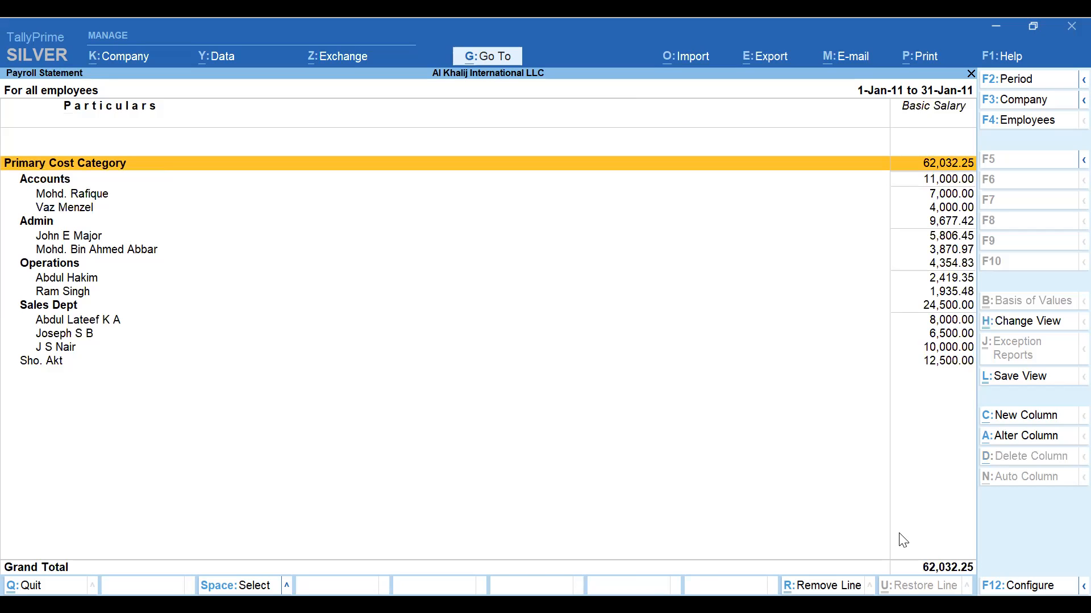
Step: Examine the Basic Salary rows of each employee group in the Payroll Statement, and close the report
key(Down)
key(Down)
key(Down)
key(Down)
key(Down)
key(Down)
key(Down)
key(Down)
key(Down)
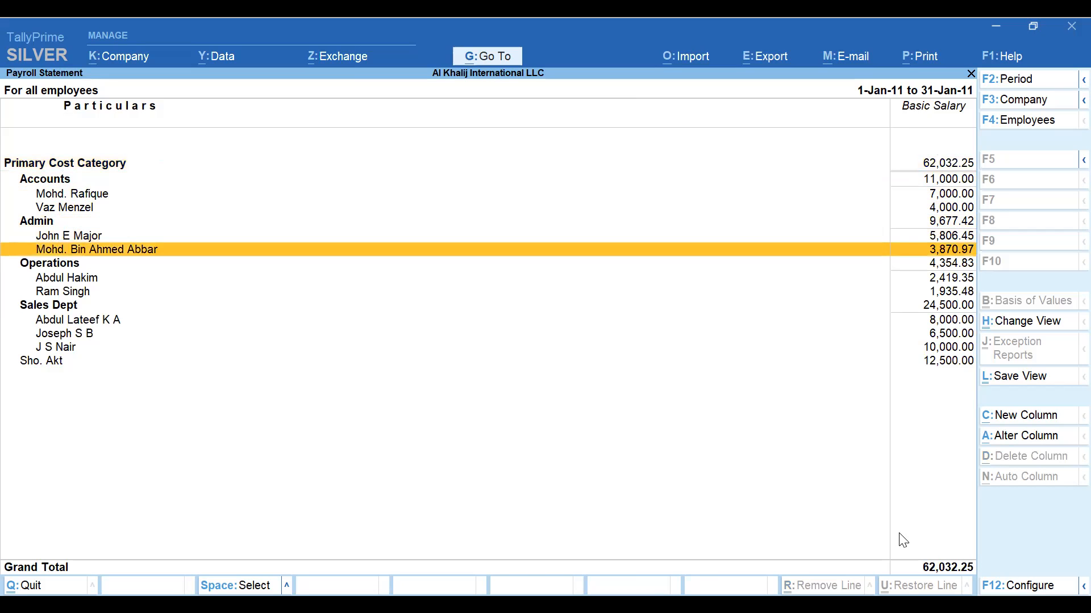
key(Down)
key(Down)
key(Down)
key(Down)
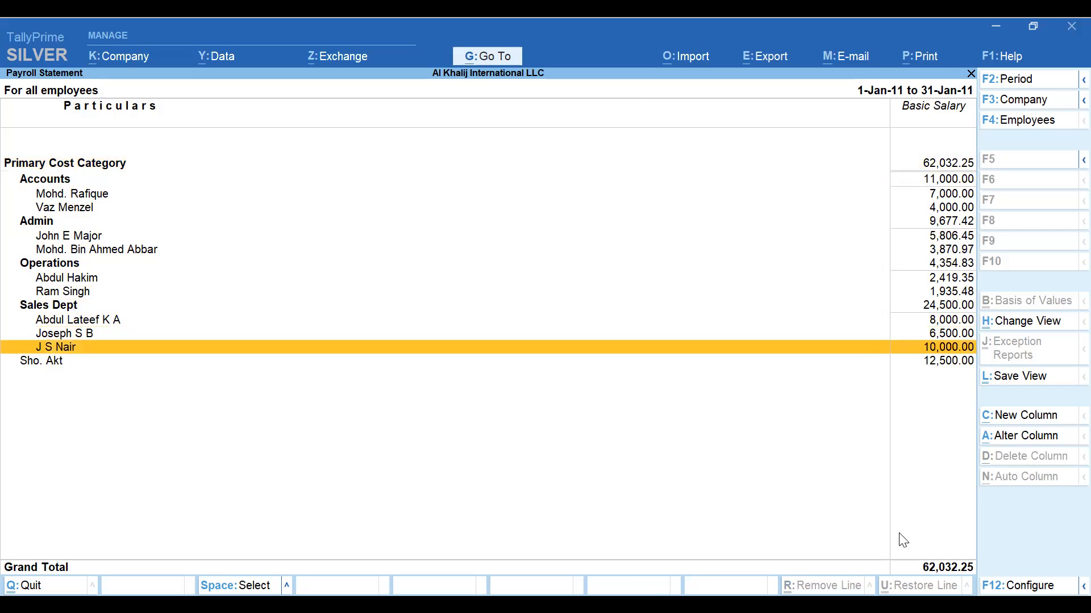
key(Up)
key(Up)
key(Up)
key(Up)
key(Up)
key(Up)
key(Up)
key(Up)
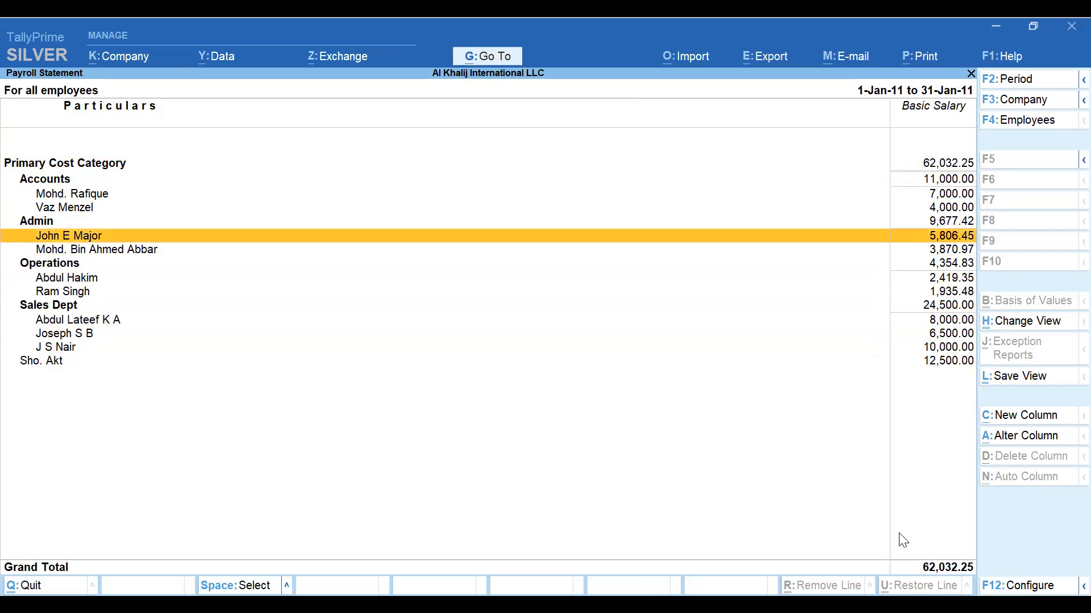
key(Escape)
key(Escape)
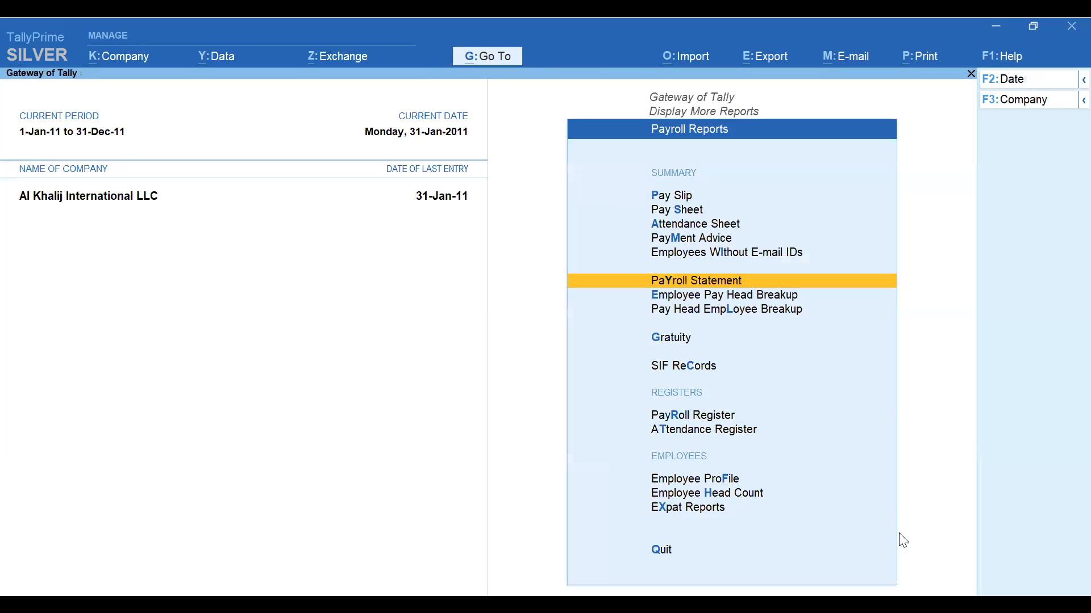
Step: View the Employee Pay Head Breakup report for the Basic Salary pay head and close it
key(Down)
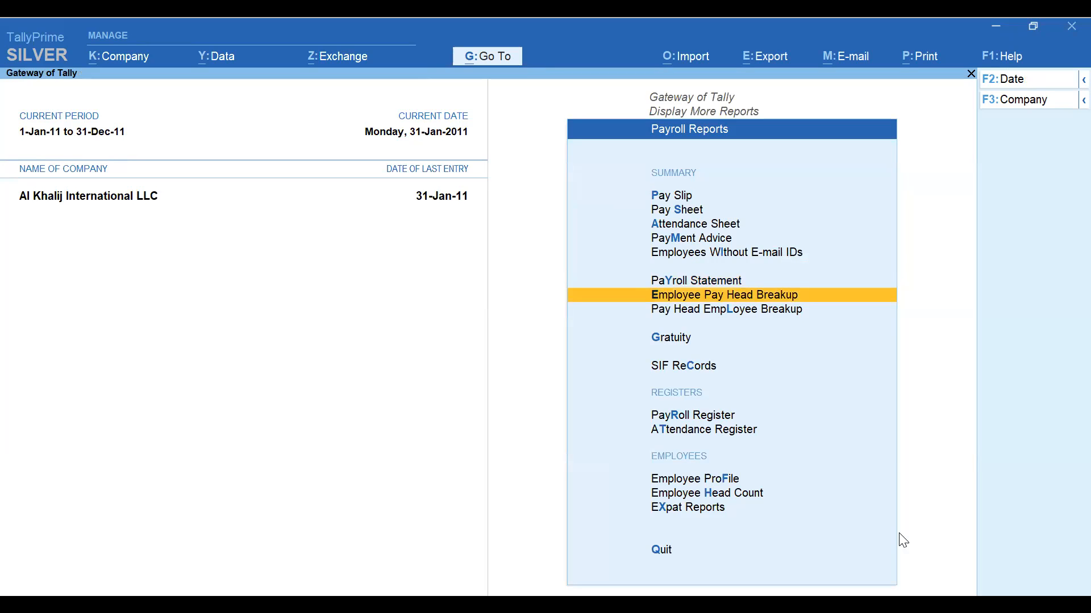
key(Return)
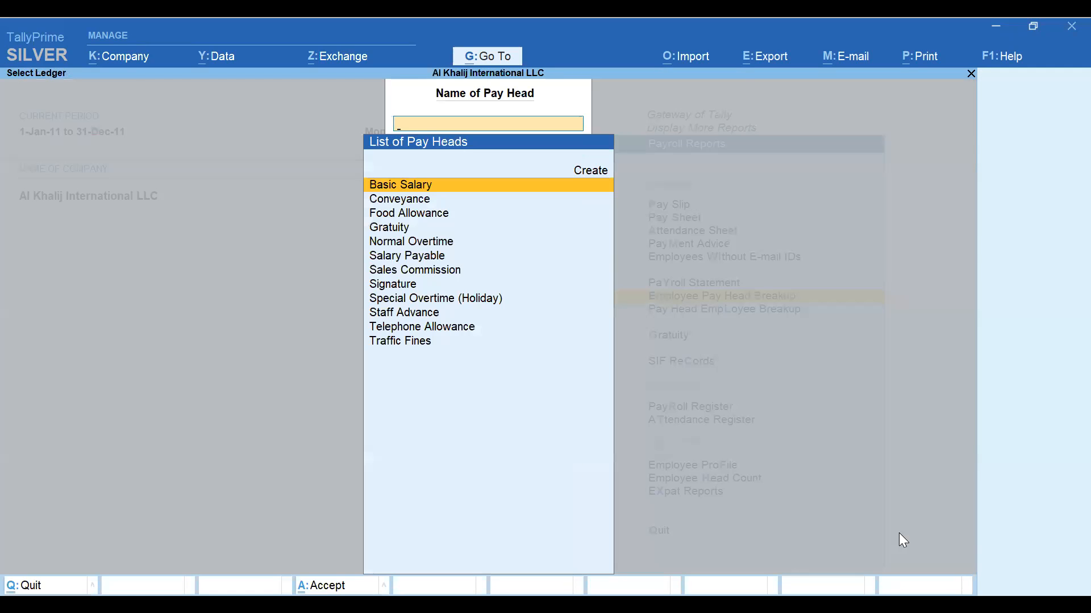
key(Return)
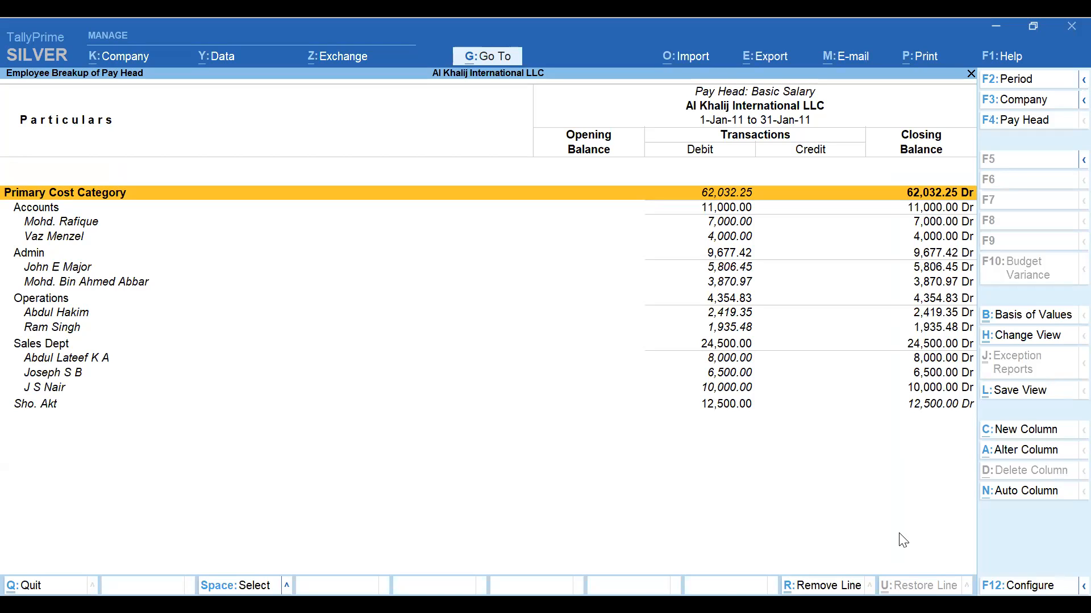
key(Escape)
key(Escape)
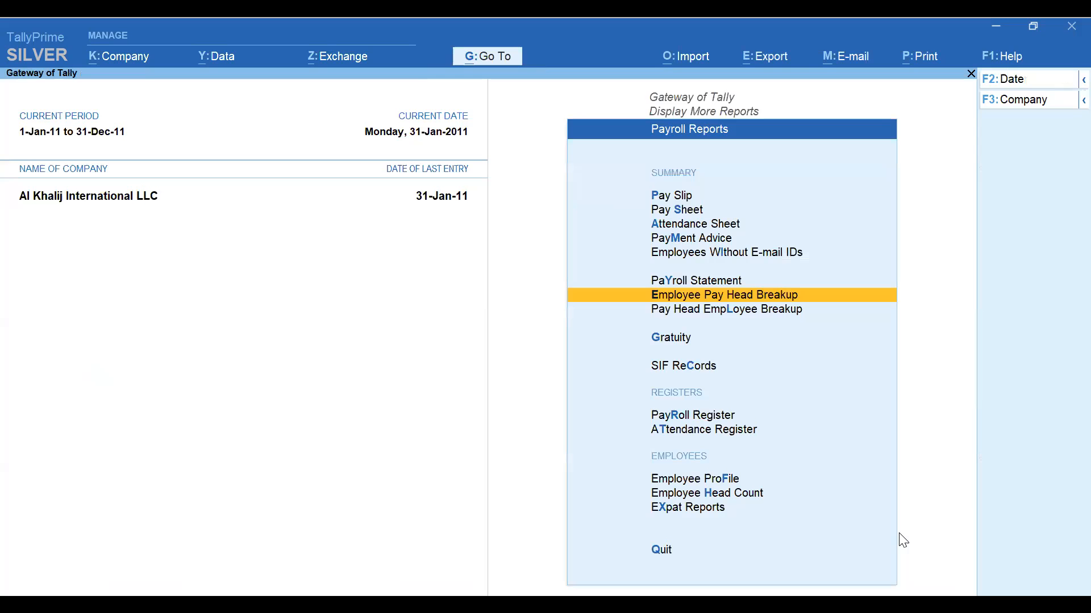
Step: Open the Gratuity report for all employees, look over the Accounts employees' rows, and close it
key(Down)
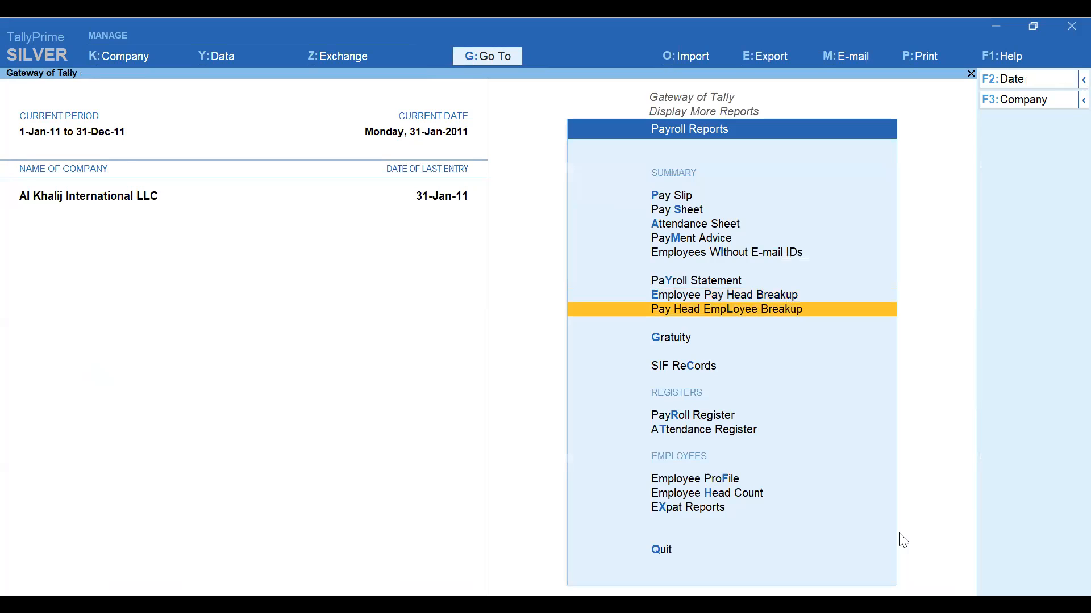
key(Up)
key(Down)
key(Down)
key(Return)
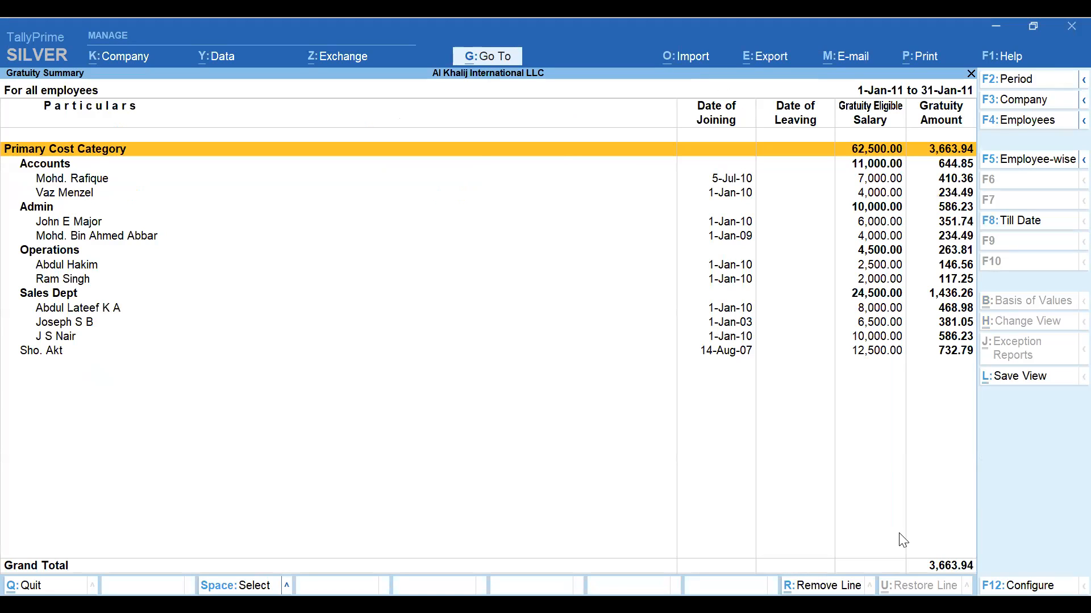
key(Down)
key(Down)
key(Down)
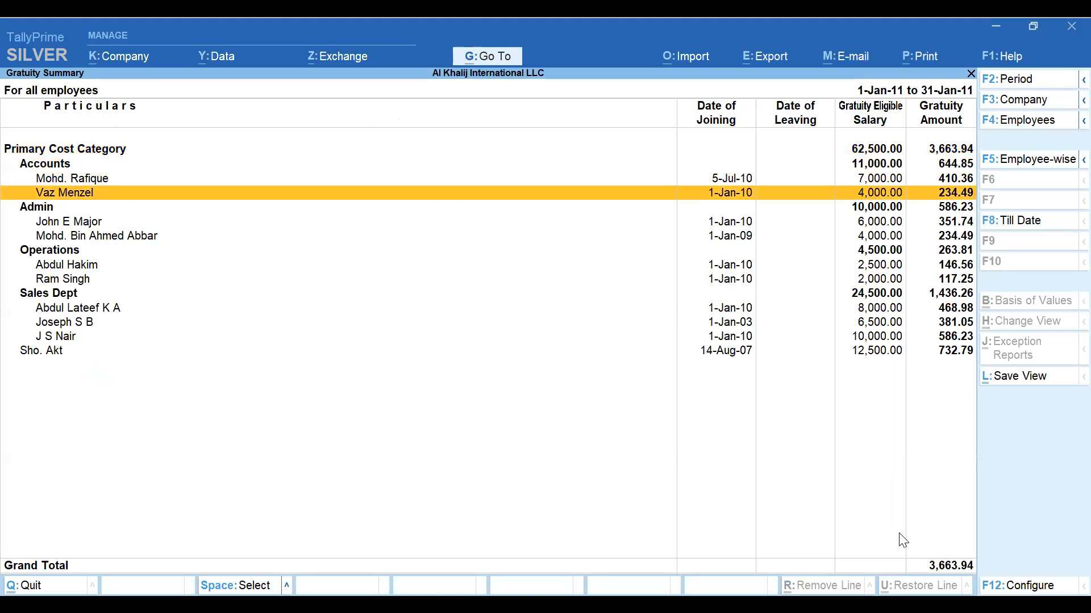
key(Escape)
Step: View the export settings for the SIF Records and close them without sending the file
key(Down)
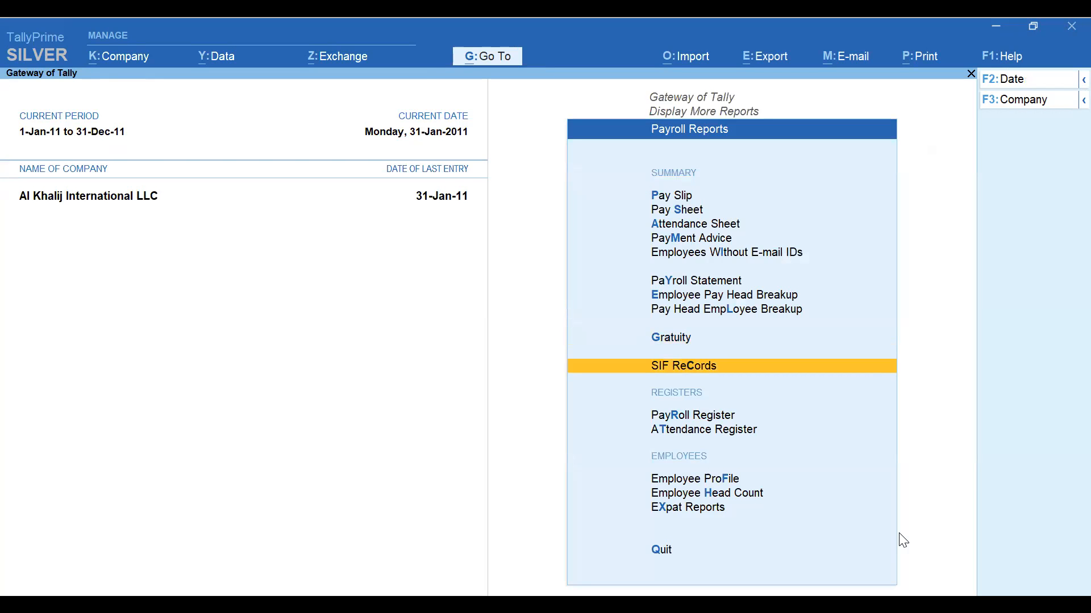
key(Return)
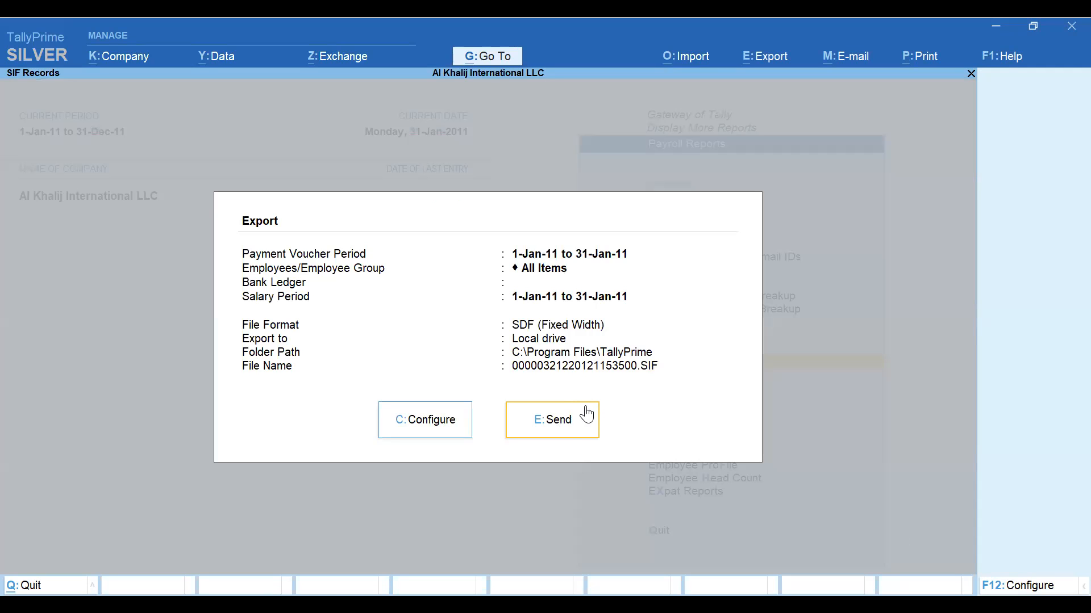
key(Escape)
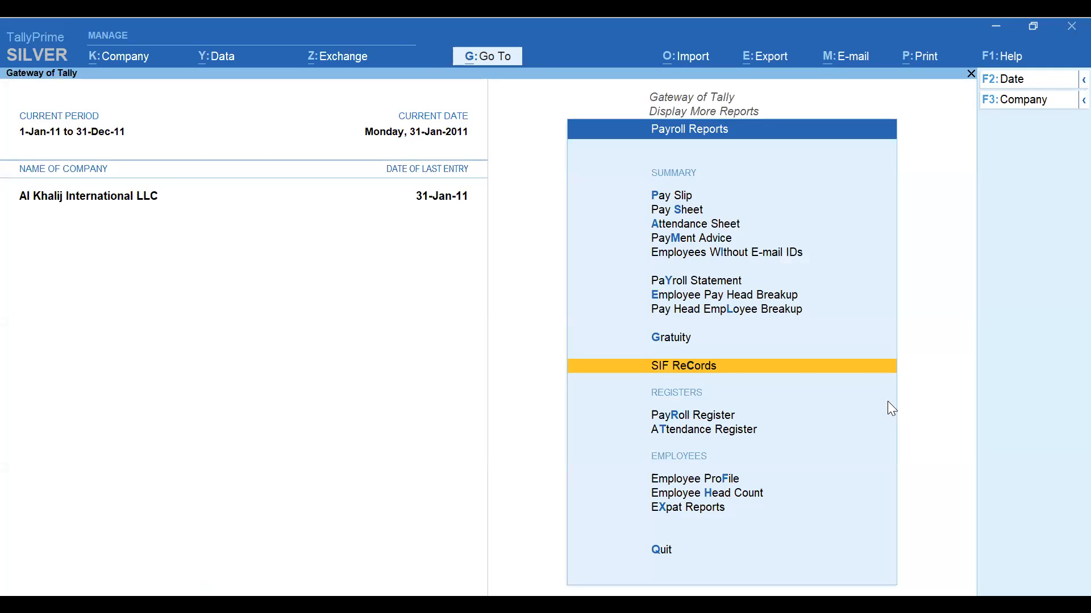
Step: Open January in the Payroll Register, then view the Staff Advance payroll voucher and quit it
key(Down)
key(Return)
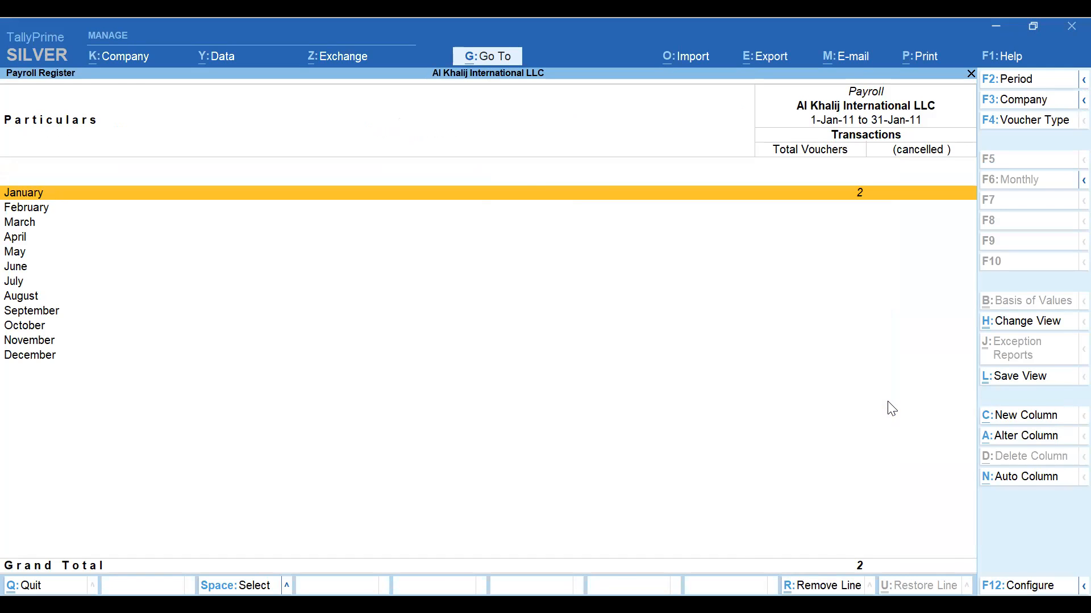
key(Return)
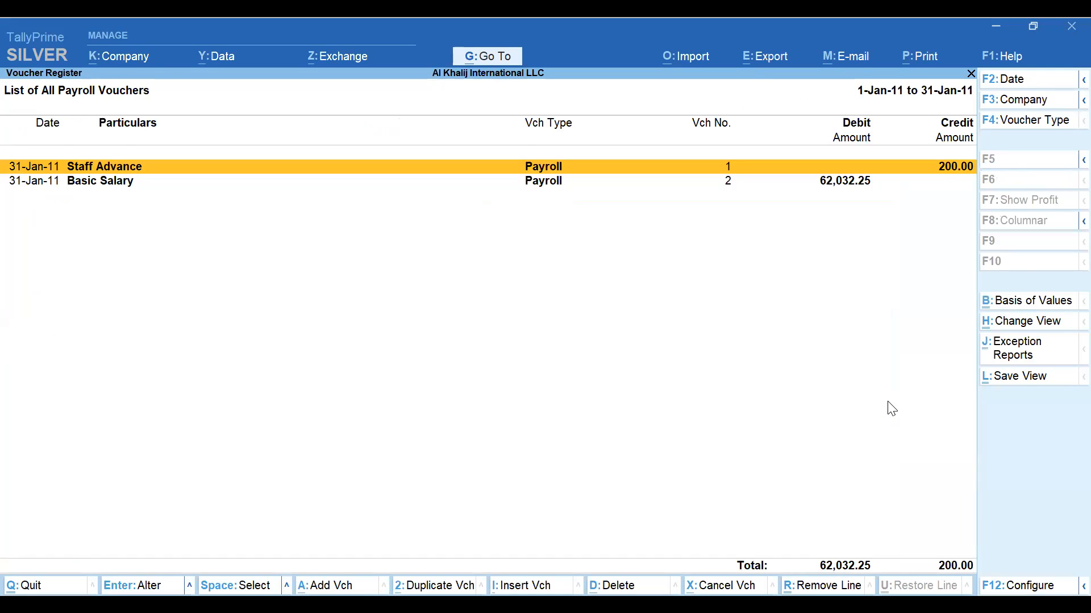
key(Return)
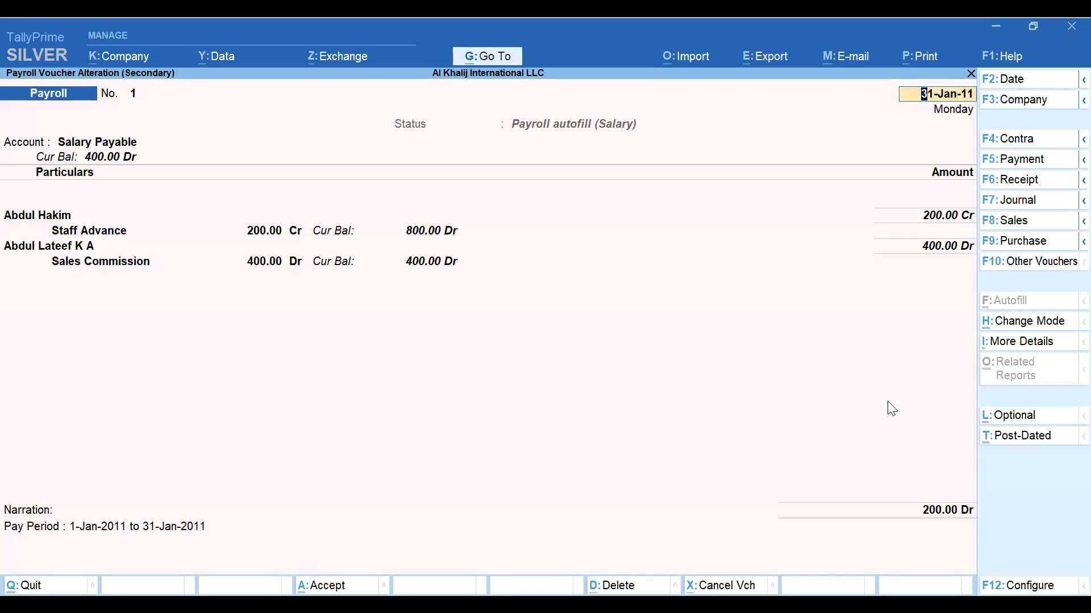
key(Escape)
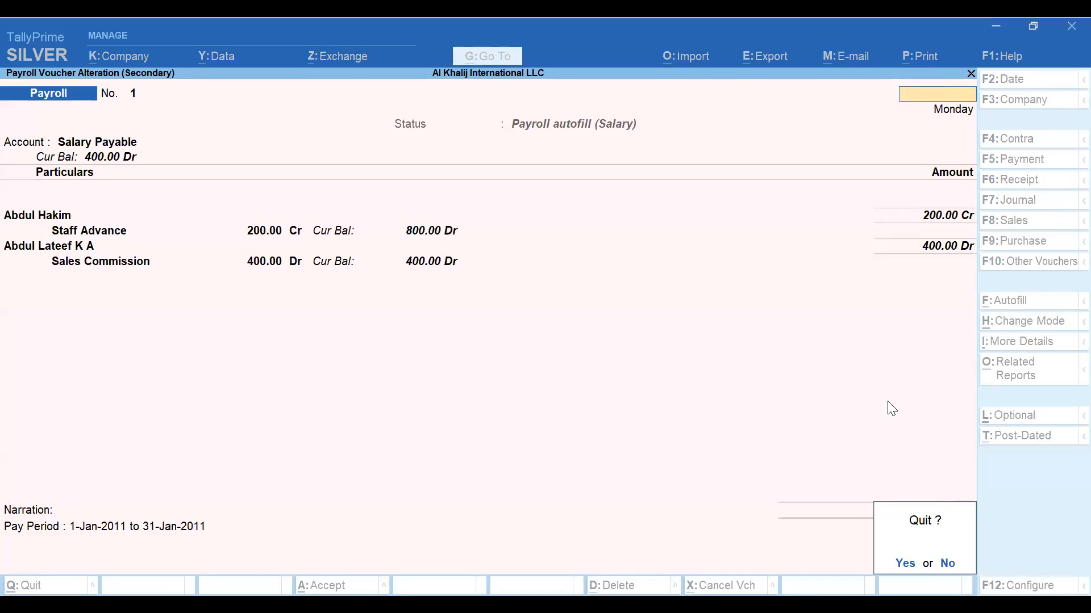
key(y)
Step: View the Basic Salary payroll voucher for January, quit it, and close the Payroll Register
key(Down)
key(Return)
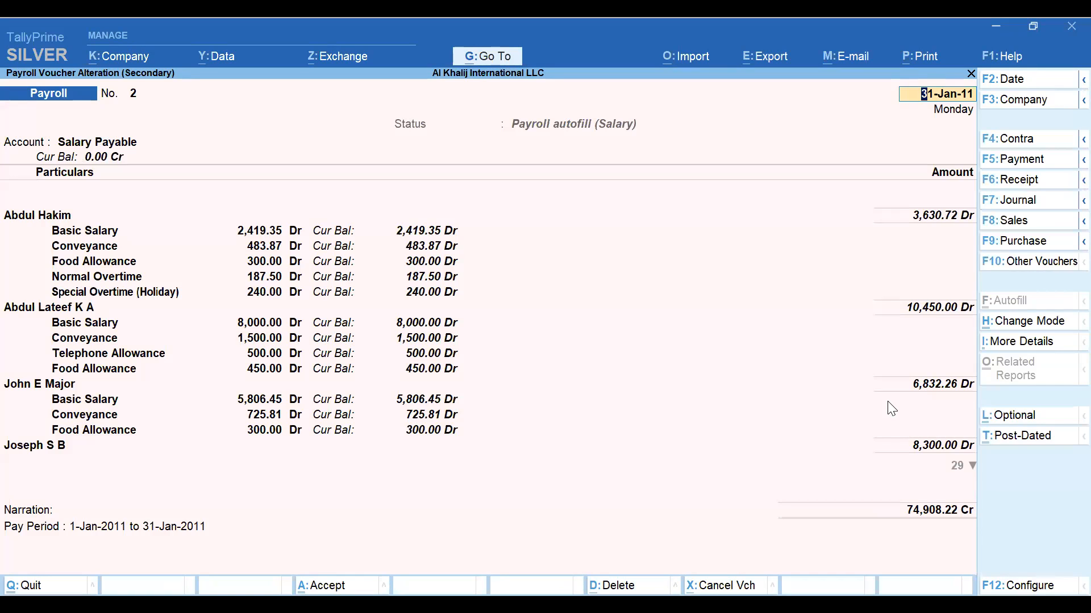
key(Escape)
key(y)
key(Escape)
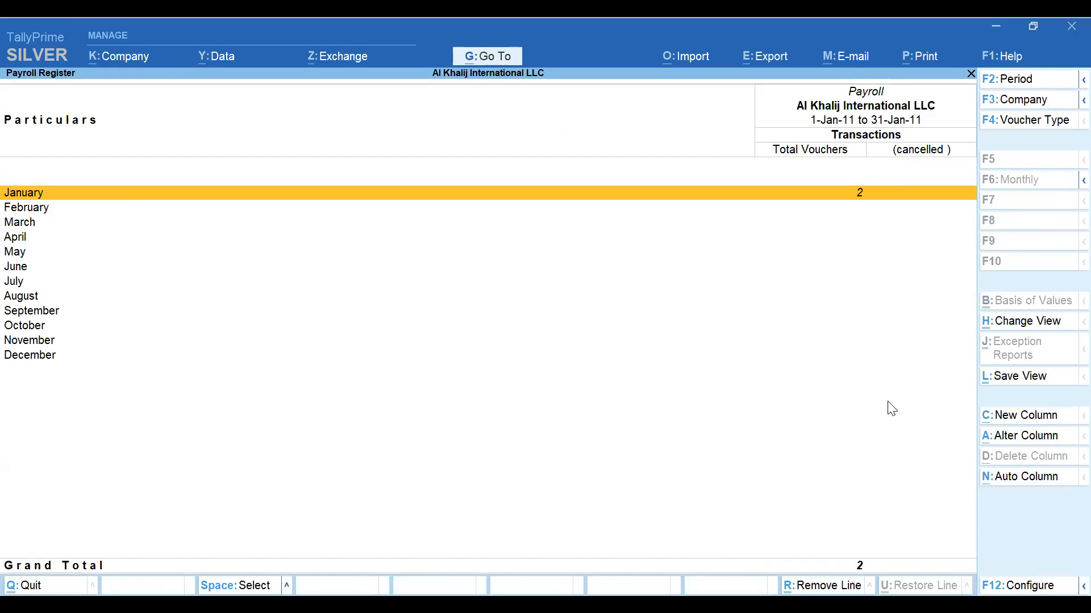
key(Escape)
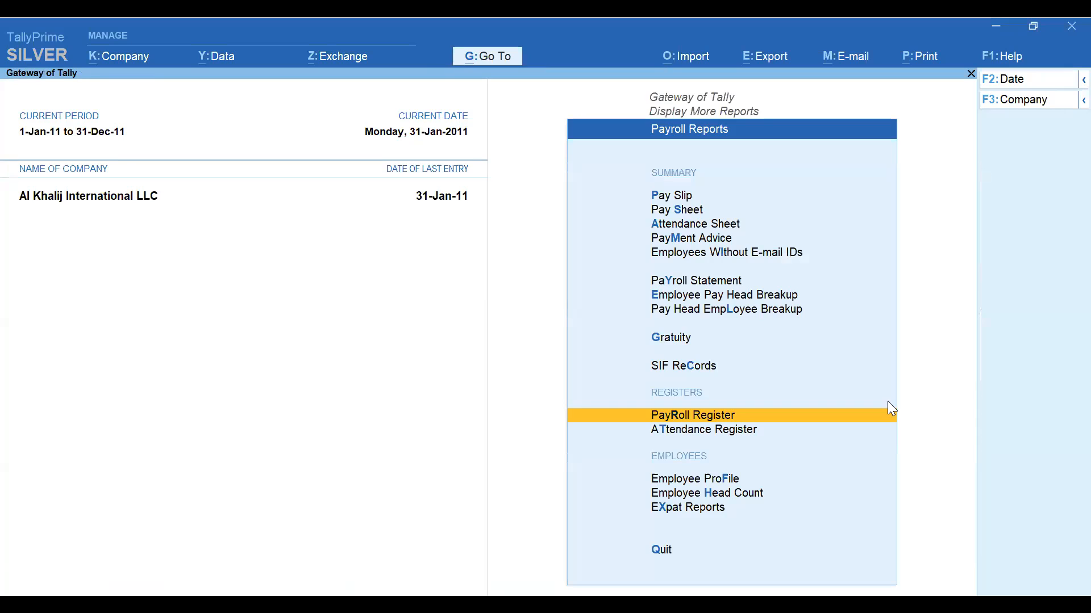
Step: Open the list of January attendance vouchers in the Attendance Register
key(Down)
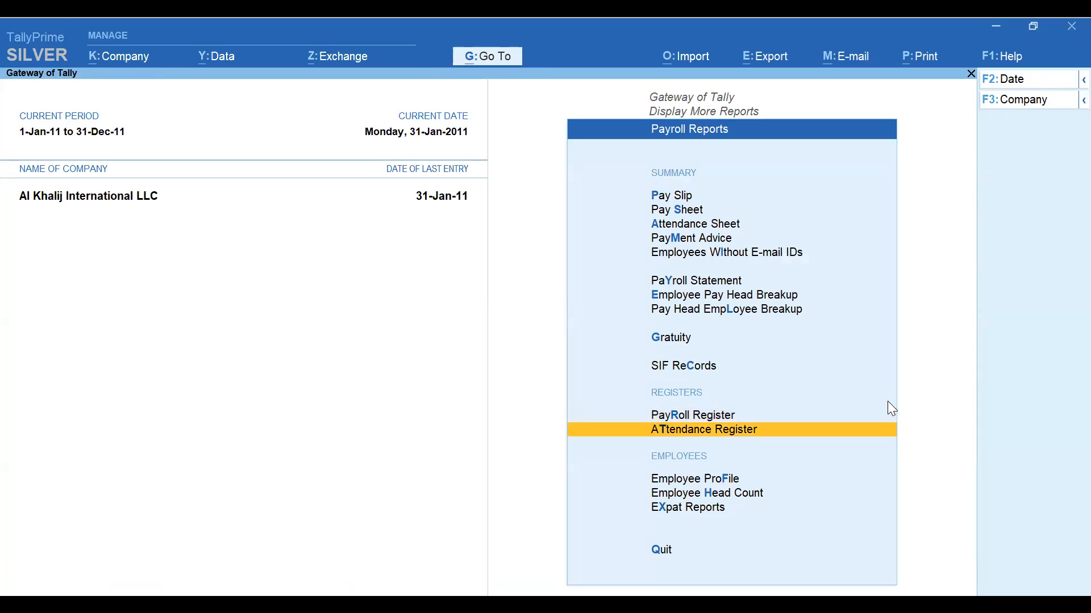
key(Return)
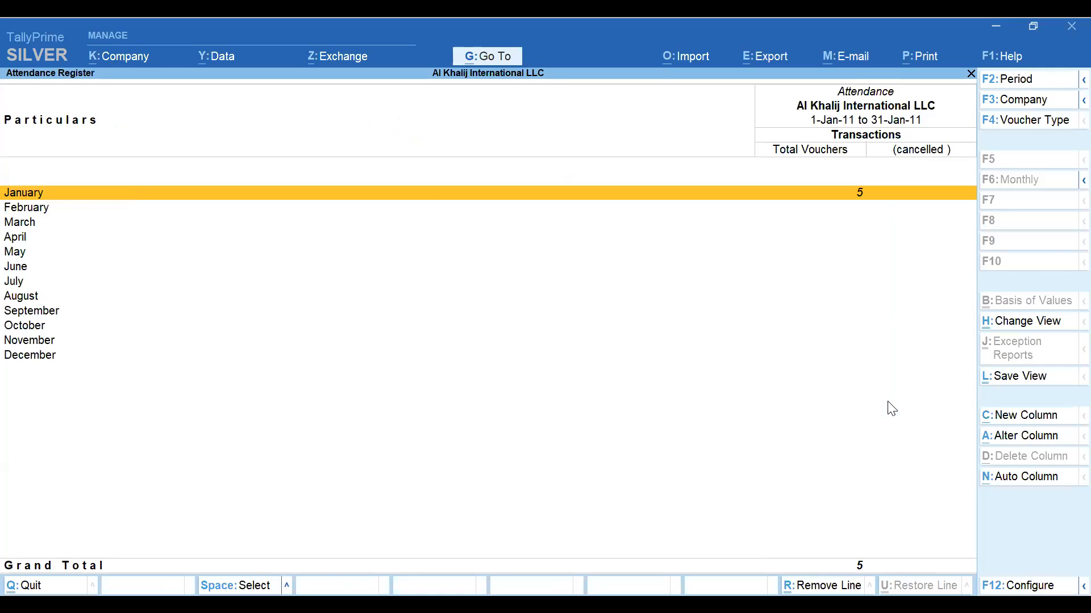
key(Return)
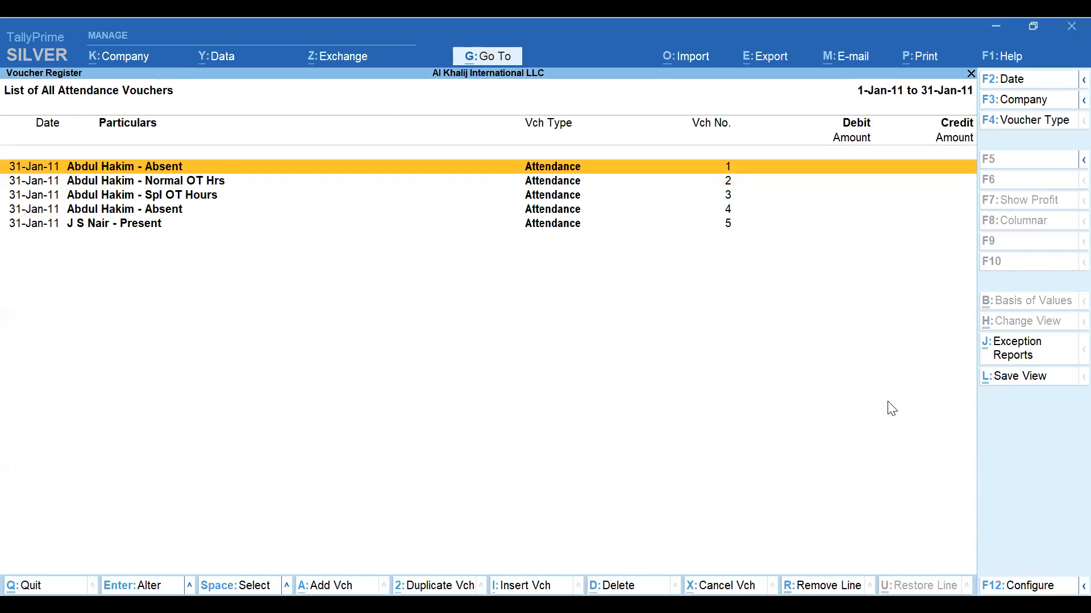
Step: Examine the absence, overtime and presence entries in the January attendance voucher list, and close the Attendance Register
key(Down)
key(Down)
key(Down)
key(Down)
key(Up)
key(Up)
key(Up)
key(Up)
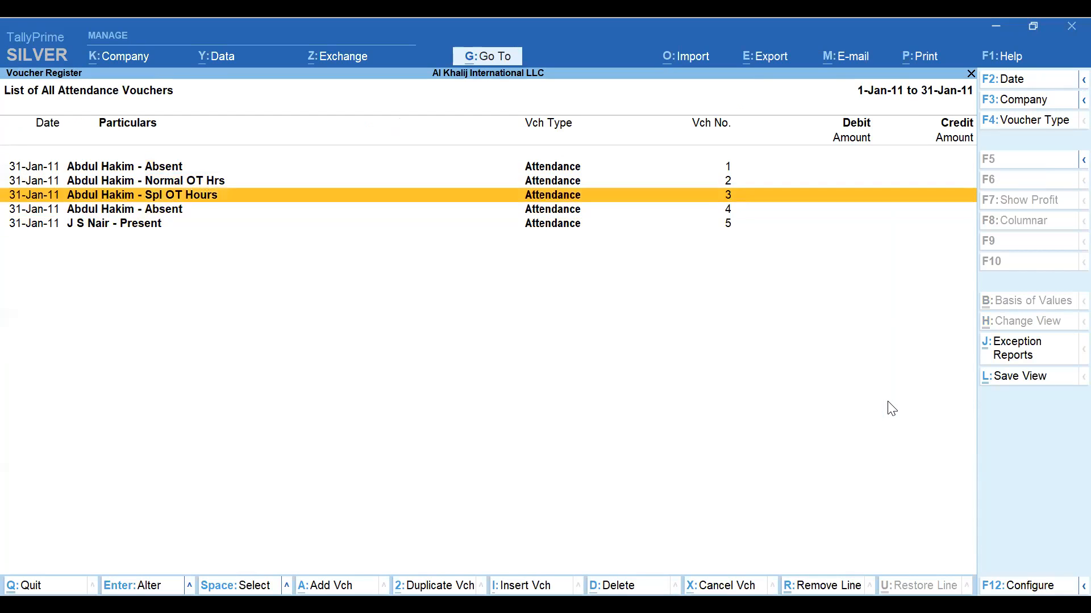
key(Down)
key(Down)
key(Down)
key(Down)
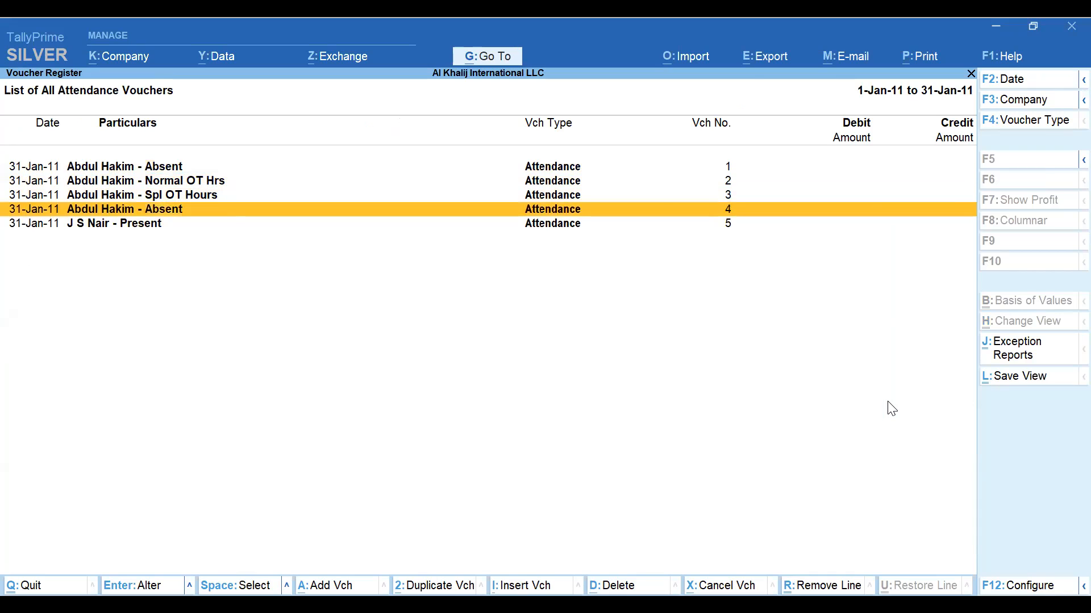
key(Up)
key(Up)
key(Up)
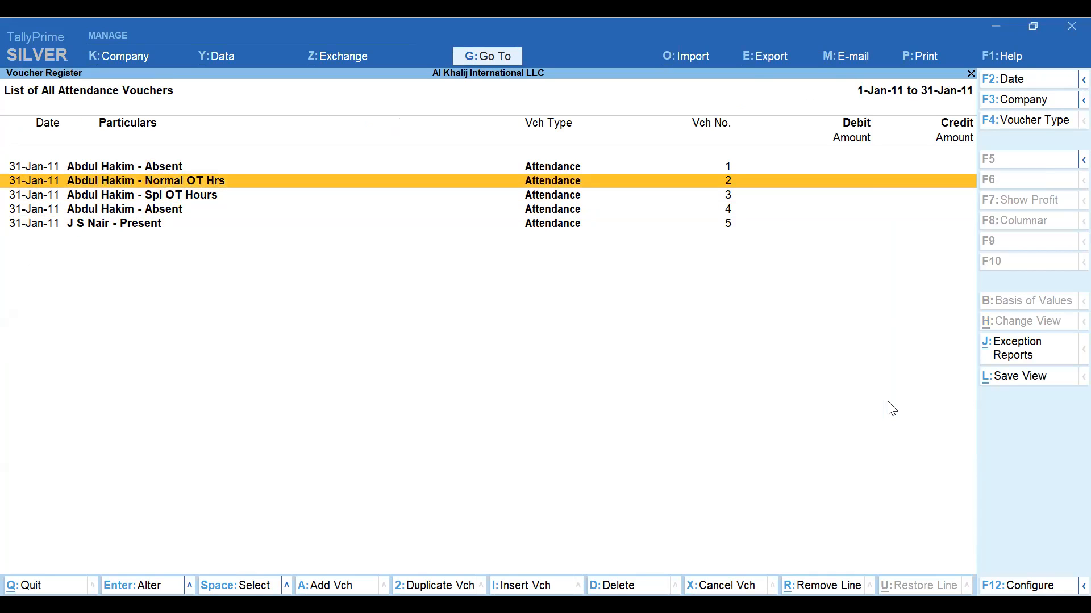
key(Up)
key(Escape)
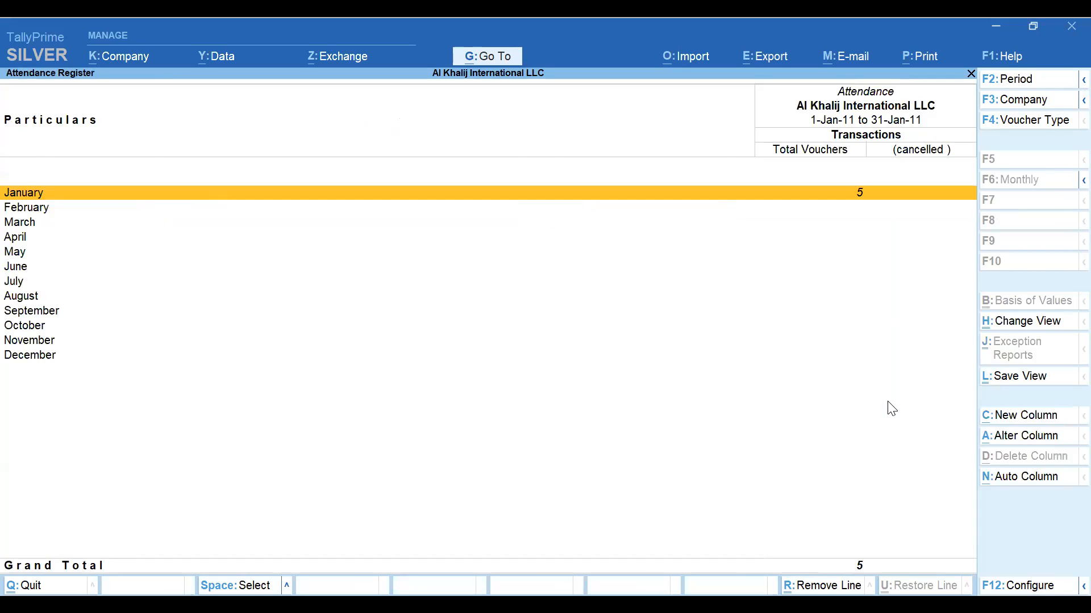
key(Escape)
Step: Open the Employee Profile report for the Sales Executive in the Sales Dept
key(Down)
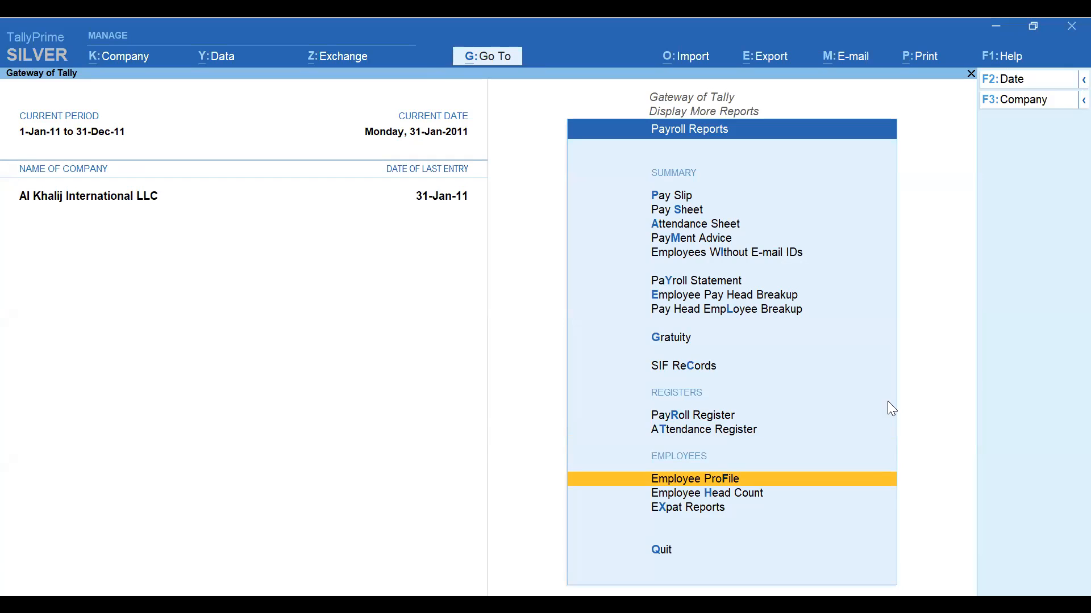
key(Return)
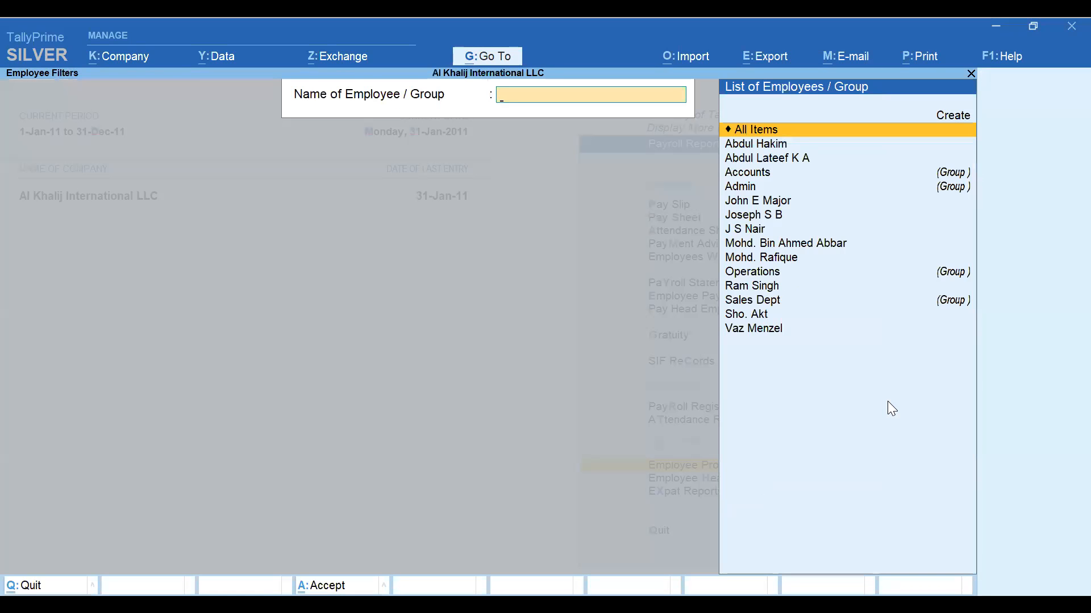
key(Down)
key(Down)
key(Down)
key(Down)
key(Down)
key(Down)
key(Down)
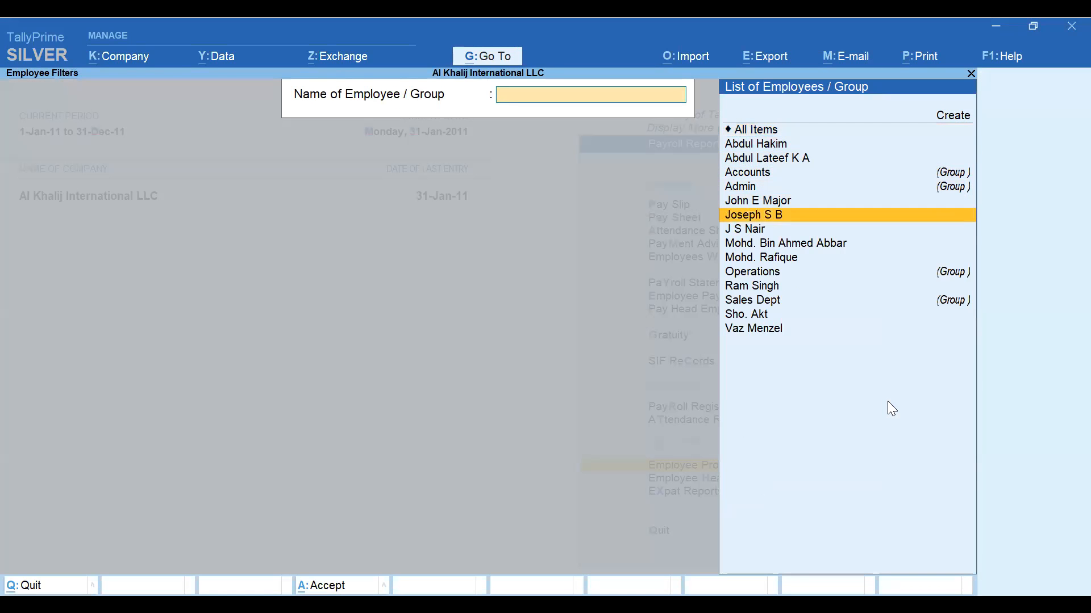
key(Return)
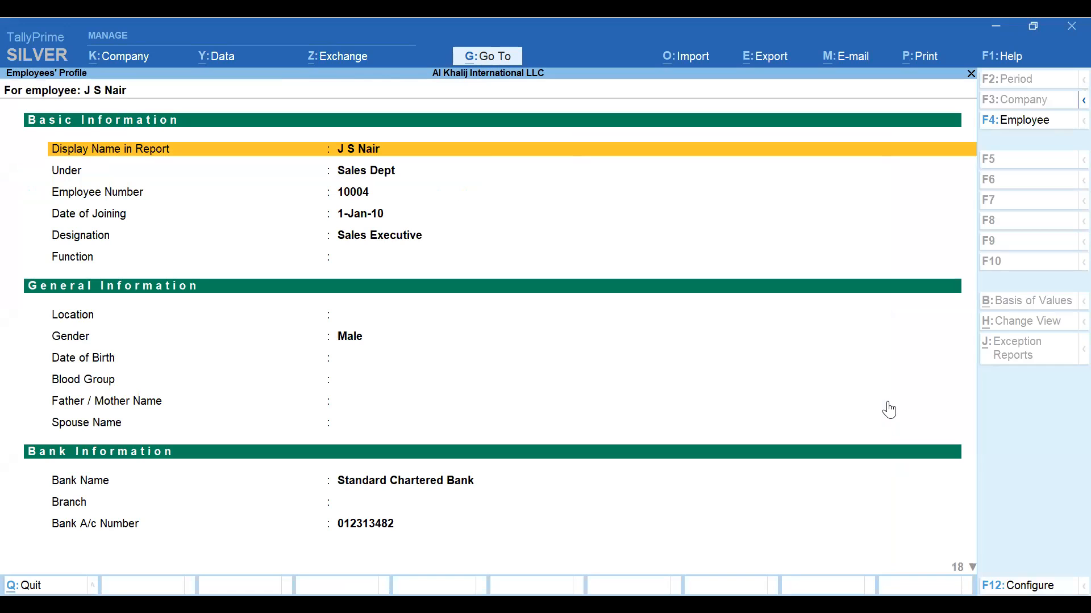
Step: Examine the employee's profile from Basic Information down to the Emirates ID expiry under Statutory Information
key(Down)
key(Down)
key(Down)
key(Down)
key(Down)
key(Down)
key(Down)
key(Down)
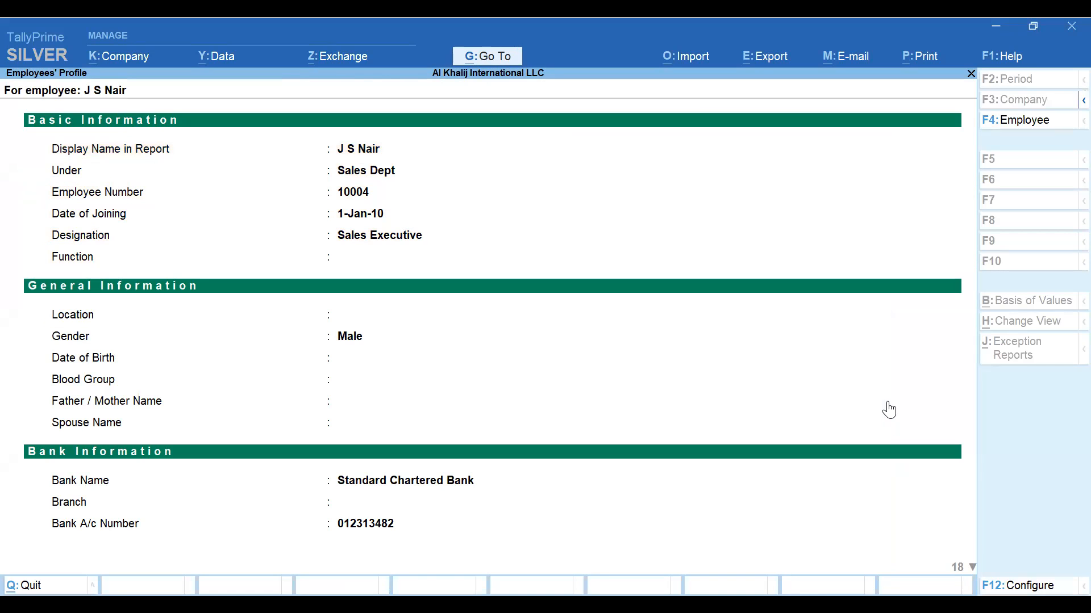
key(Down)
key(Down)
key(Down)
key(Down)
key(Down)
key(Down)
key(Down)
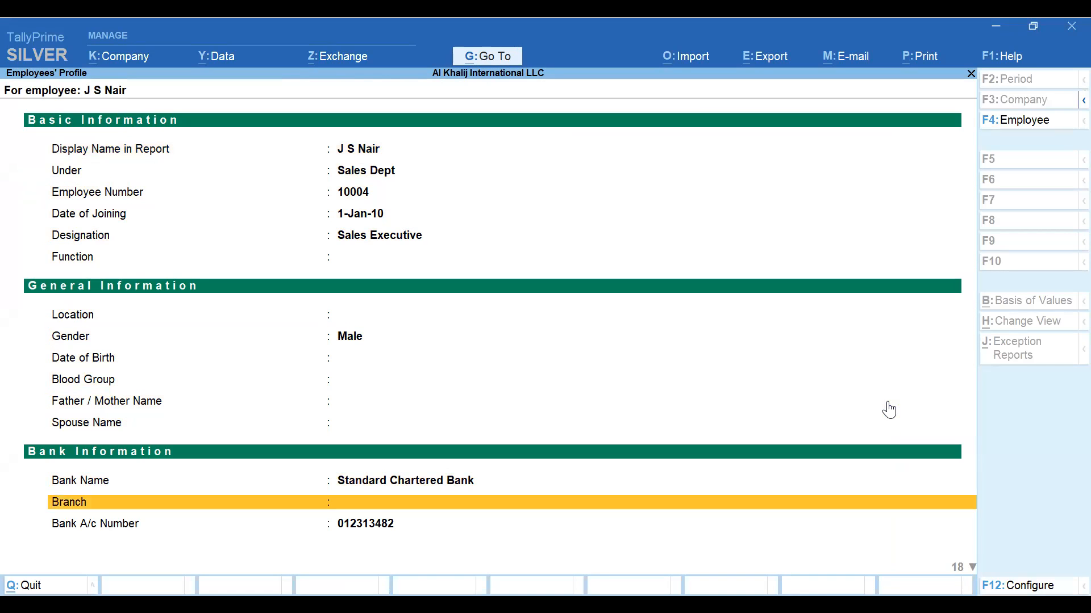
key(Down)
key(Down)
key(Down)
key(Down)
key(Down)
key(Down)
key(Down)
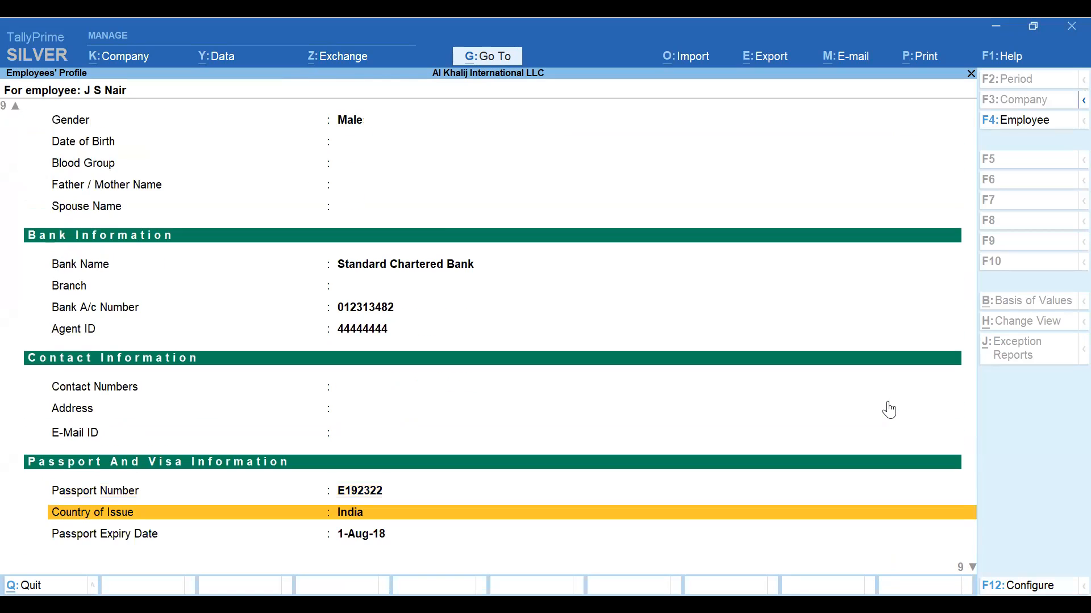
key(Down)
key(Down)
key(Down)
key(Down)
key(Down)
key(Down)
key(Down)
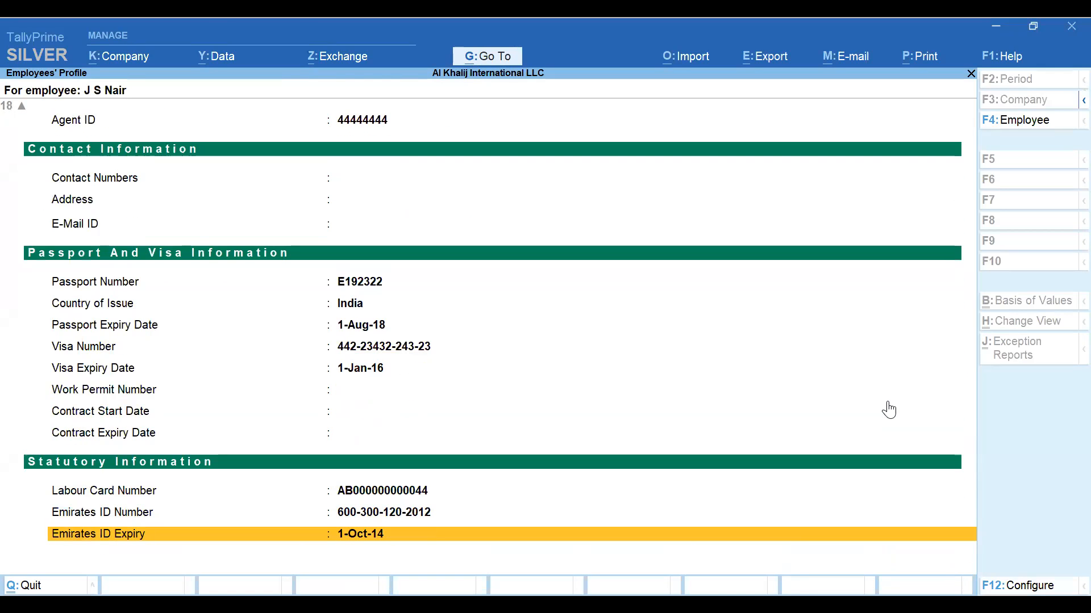
Step: Review the employee's profile back up to the display name, and close the report and its employee selection
key(Up)
key(Up)
key(Up)
key(Up)
key(Up)
key(Up)
key(Up)
key(Up)
key(Up)
key(Up)
key(Up)
key(Up)
key(Up)
key(Up)
key(Up)
key(Up)
key(Up)
key(Up)
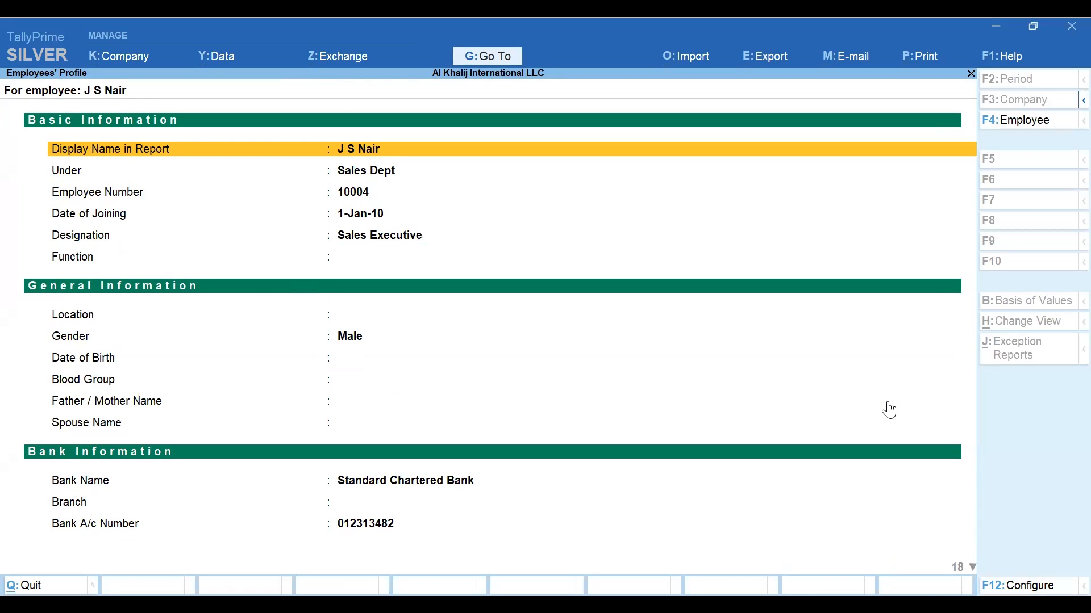
key(Escape)
key(Escape)
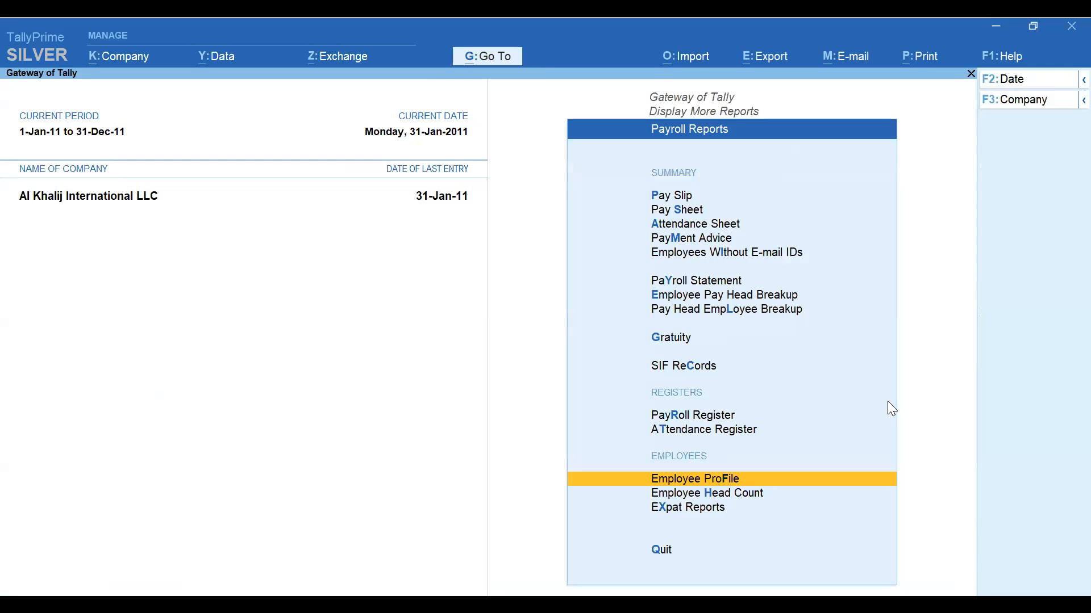
Step: Open the Employee Head Count report, set its period from 1-Jan-11 to 31-Dec-11, and close it
key(Down)
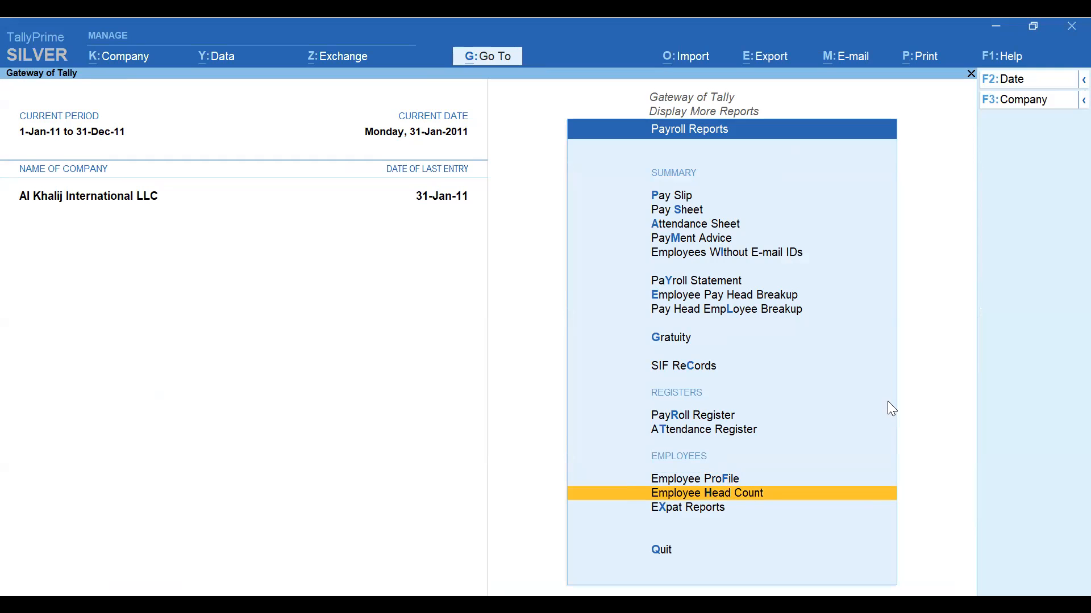
key(Return)
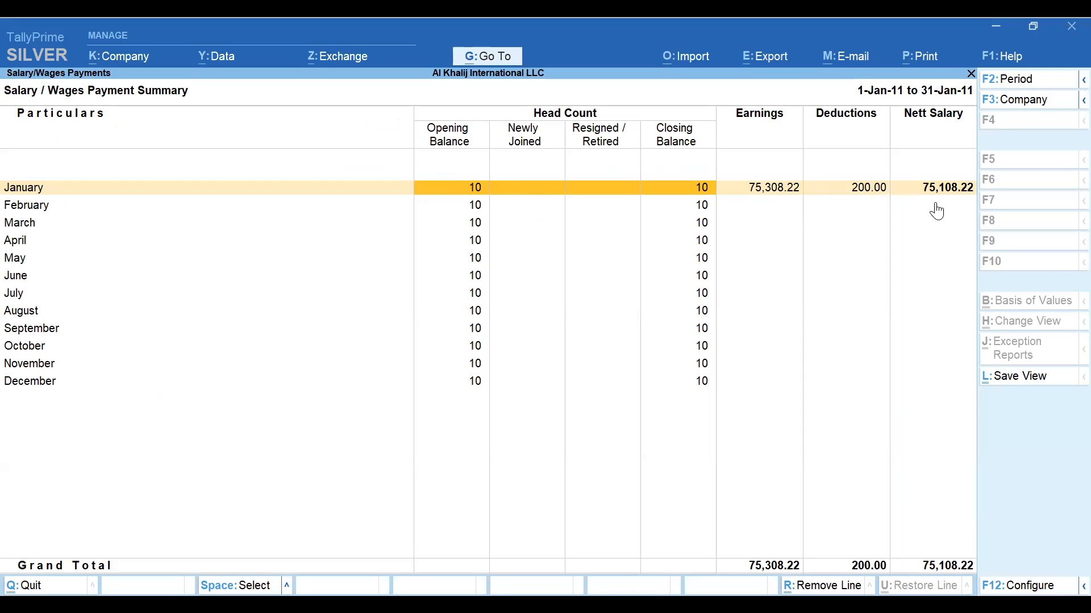
key(F2)
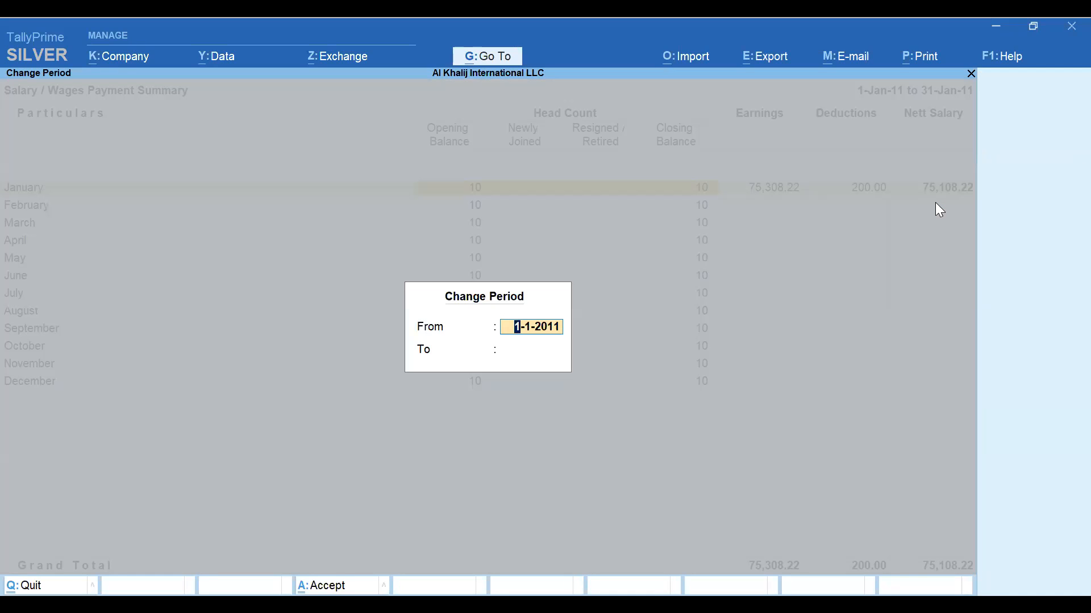
text(jan)
key(Return)
text(dec)
key(Return)
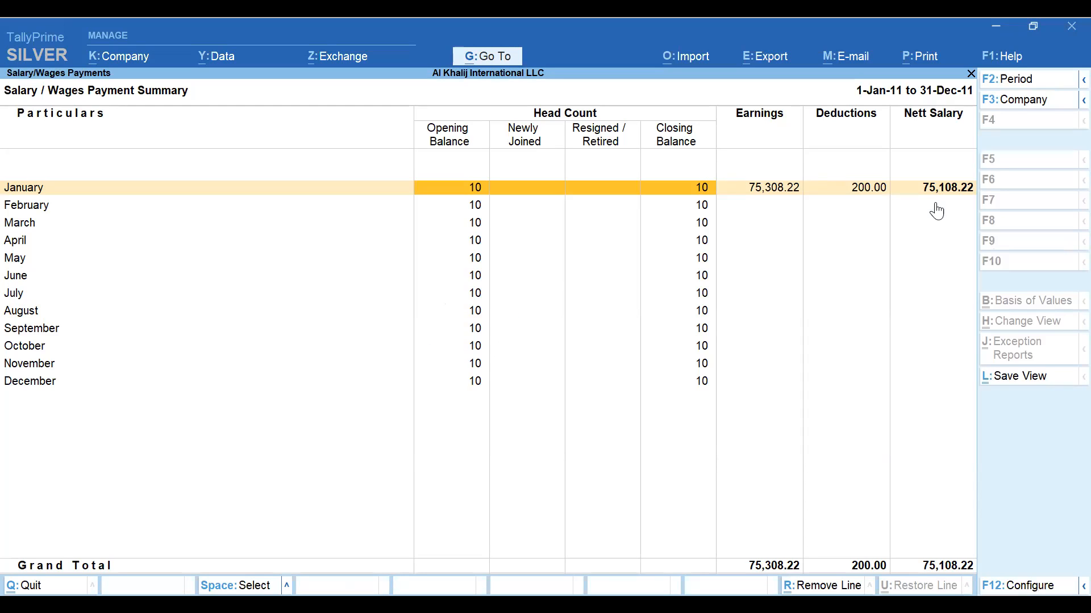
key(Escape)
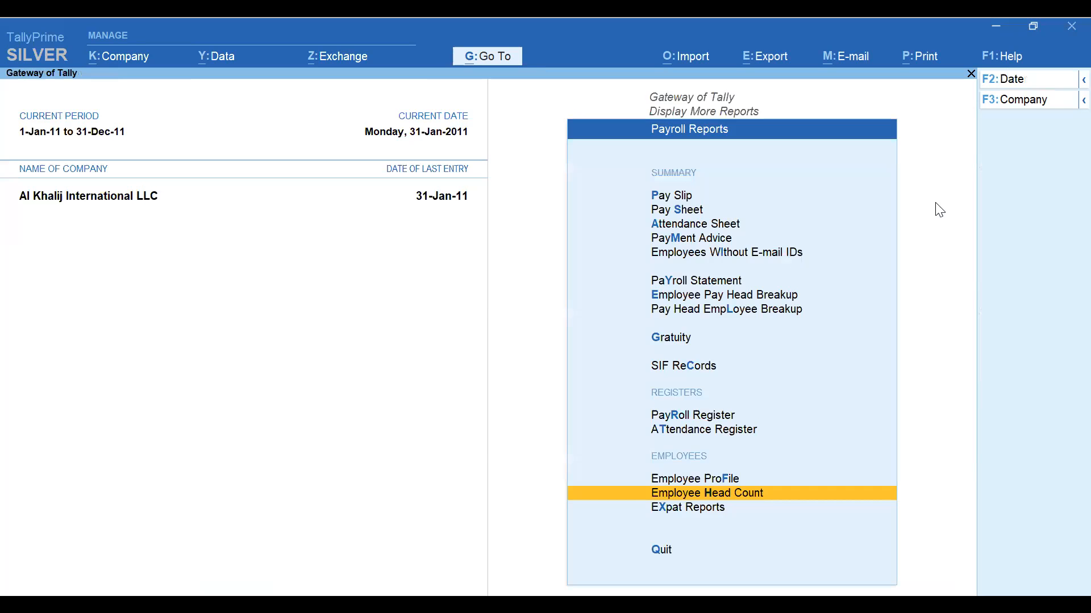
Step: Open the Passport Expiry report from the Expat Reports
key(Down)
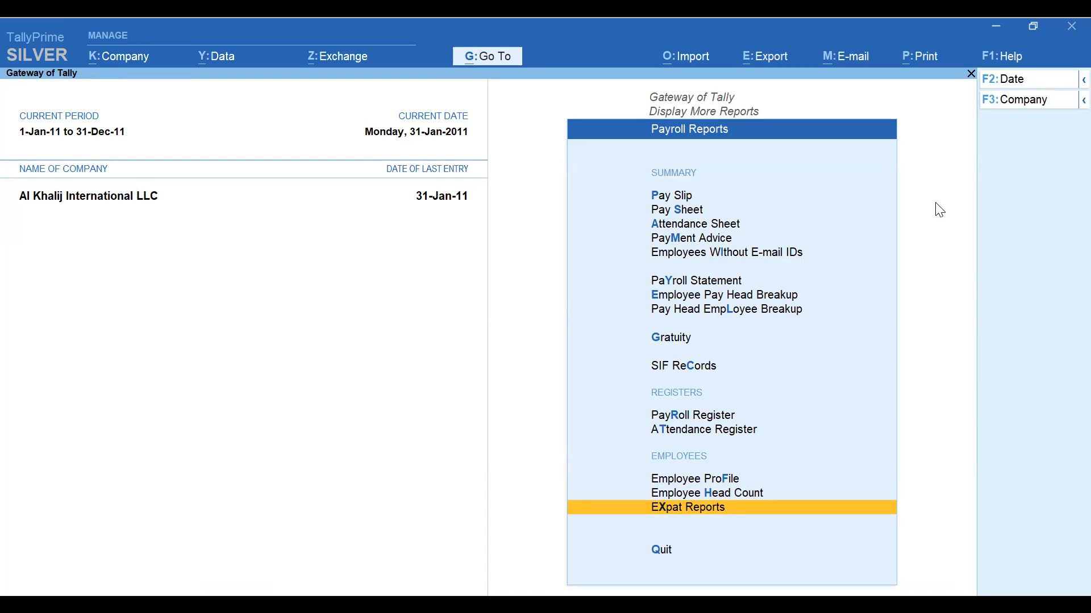
key(Return)
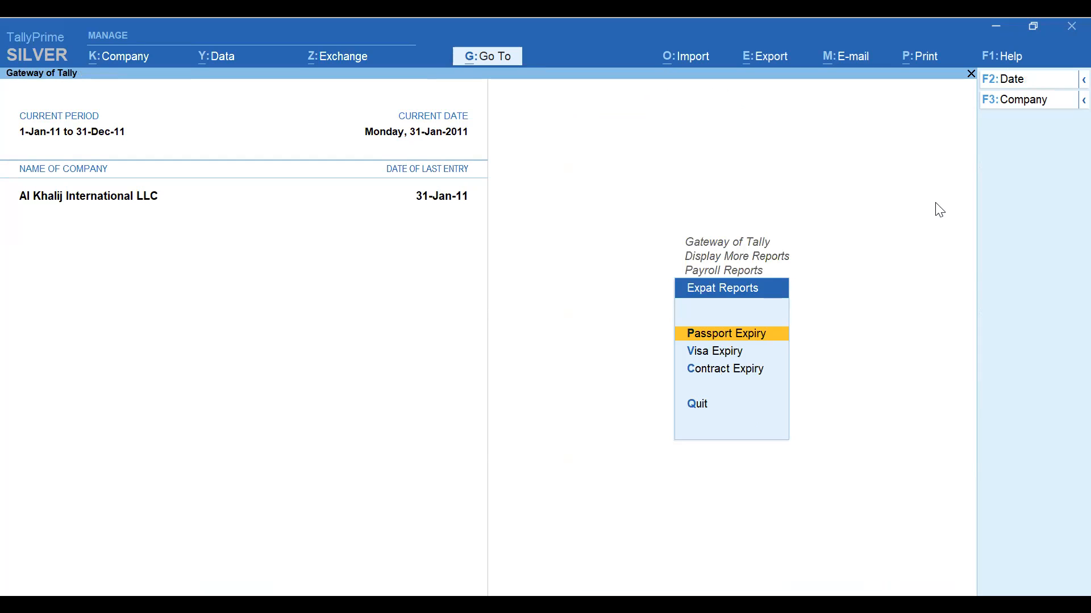
key(Down)
key(Down)
key(Up)
key(Up)
key(Return)
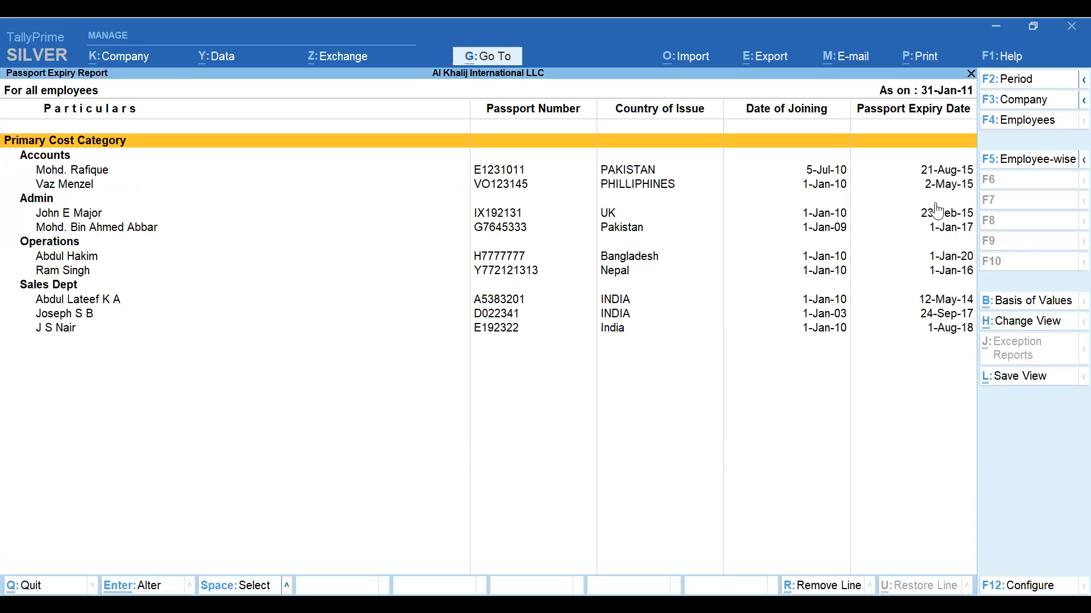
Step: Examine the employees' passport expiry entries across all departments, and close the Passport Expiry report
key(Down)
key(Down)
key(Down)
key(Down)
key(Down)
key(Down)
key(Down)
key(Down)
key(Down)
key(Down)
key(Down)
key(Down)
key(Up)
key(Up)
key(Up)
key(Up)
key(Up)
key(Up)
key(Up)
key(Up)
key(Up)
key(Up)
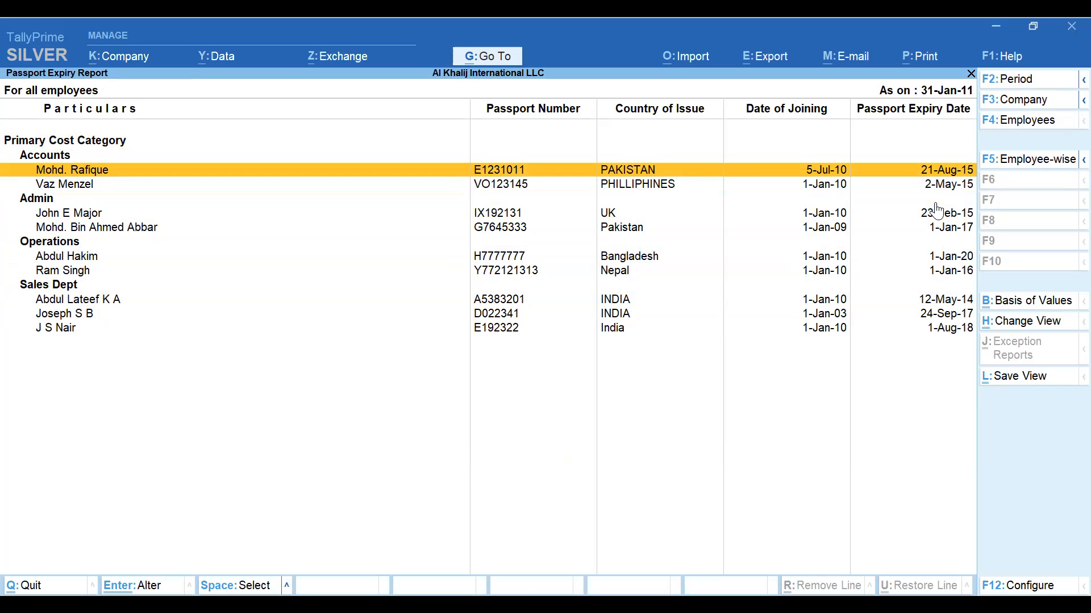
key(Escape)
Step: View the Visa Expiry report for all employees twice, and close it
key(Down)
key(Return)
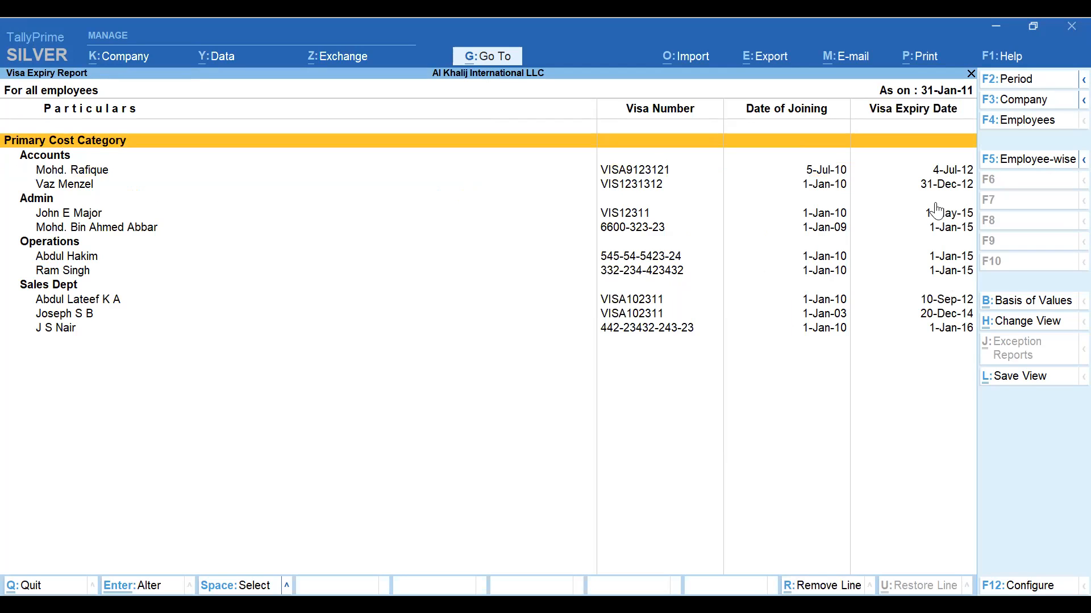
key(Down)
key(Down)
key(Escape)
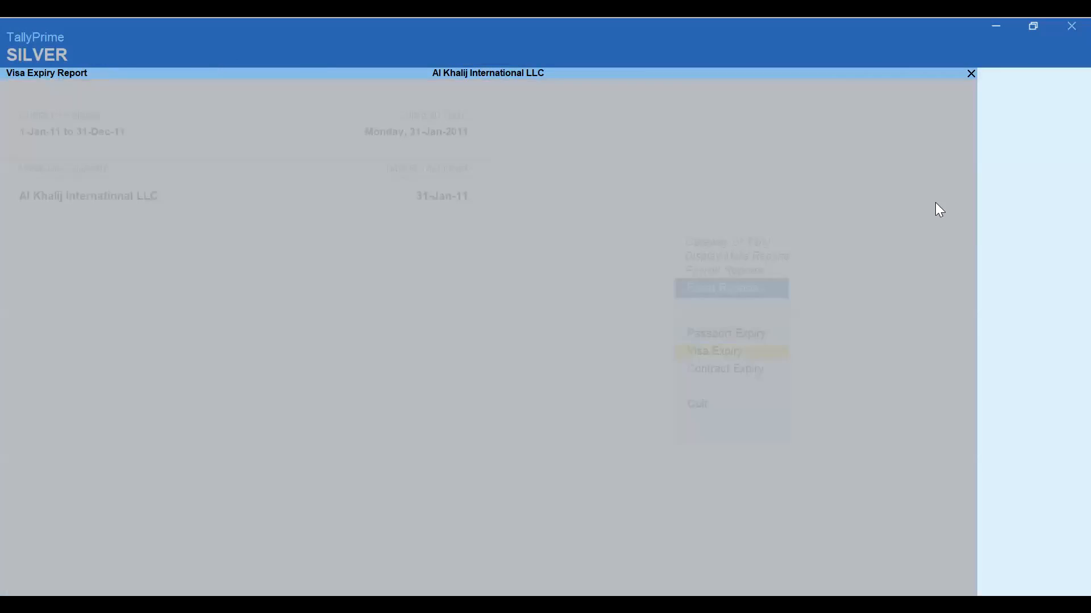
key(Down)
key(Up)
key(Return)
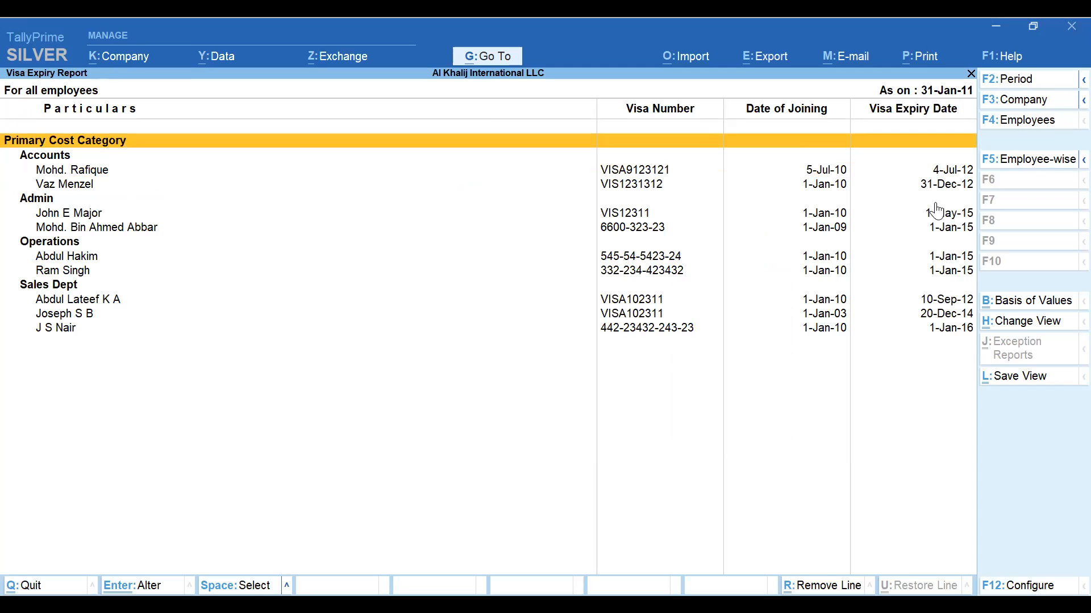
key(Escape)
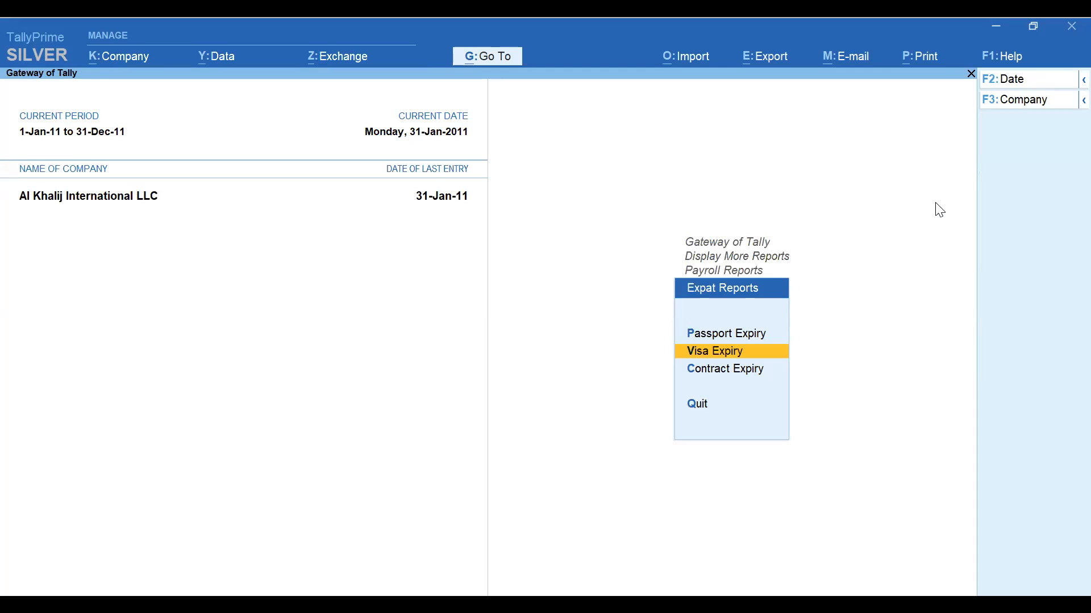
Step: Review the Sales Dept entries in the Contract Expiry report, and return to the Gateway of Tally
key(Down)
key(Return)
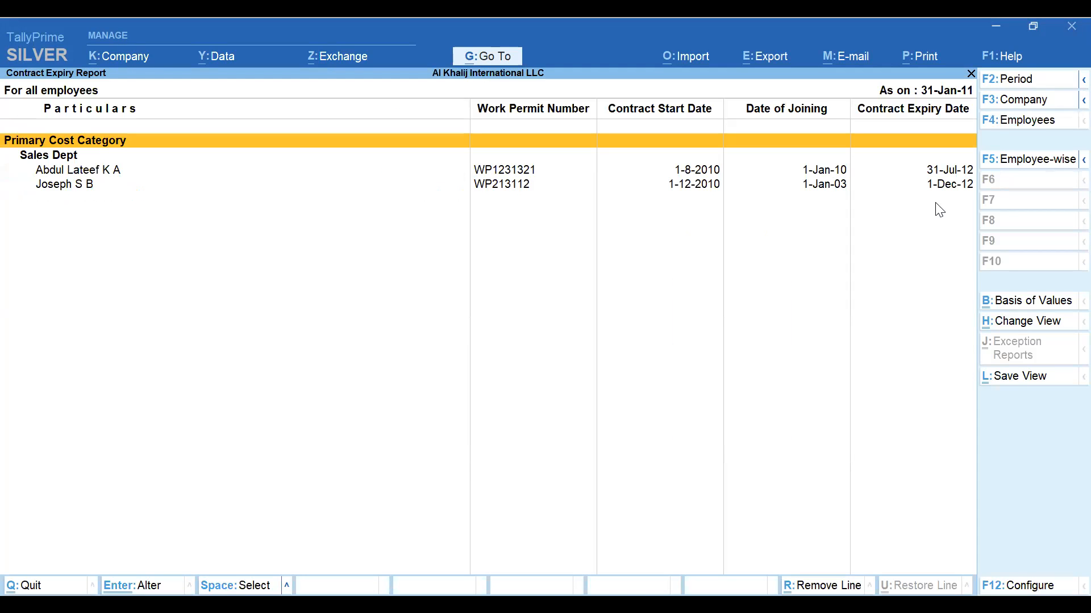
key(Down)
key(Down)
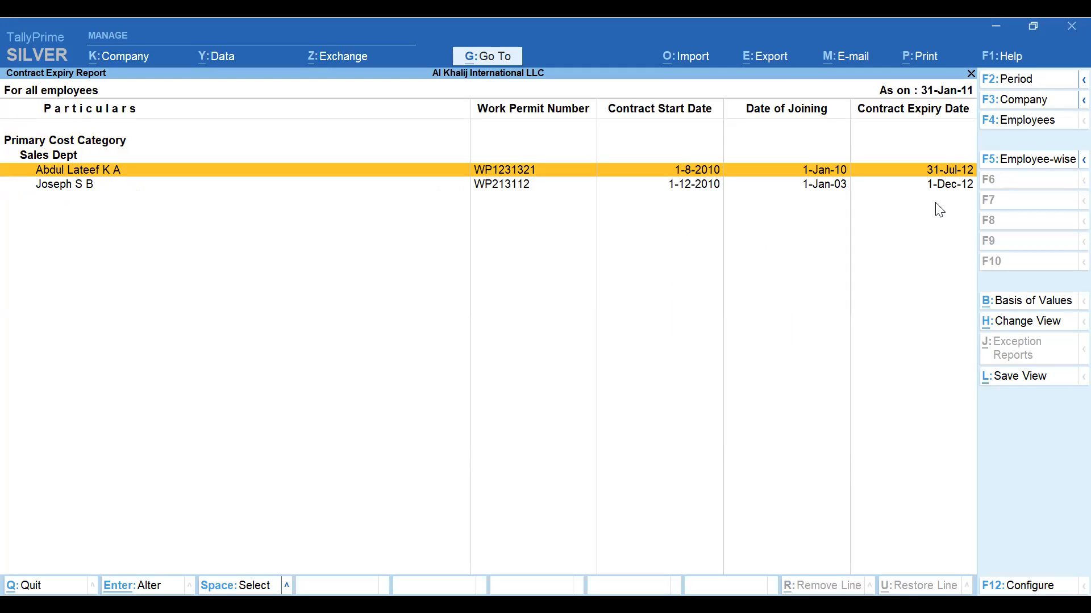
key(Down)
key(Up)
key(Escape)
key(Escape)
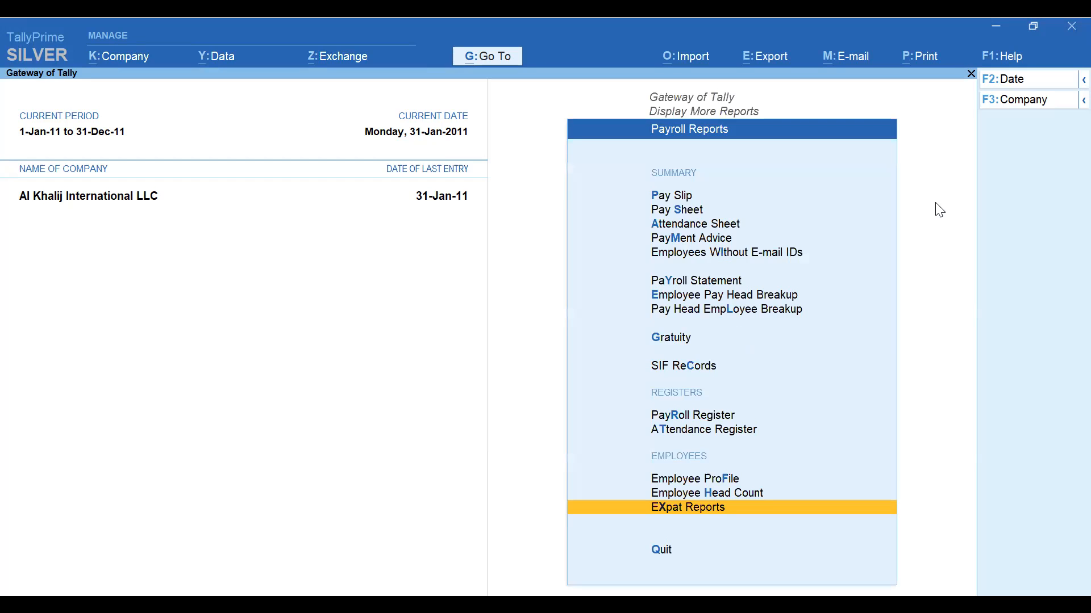
key(Escape)
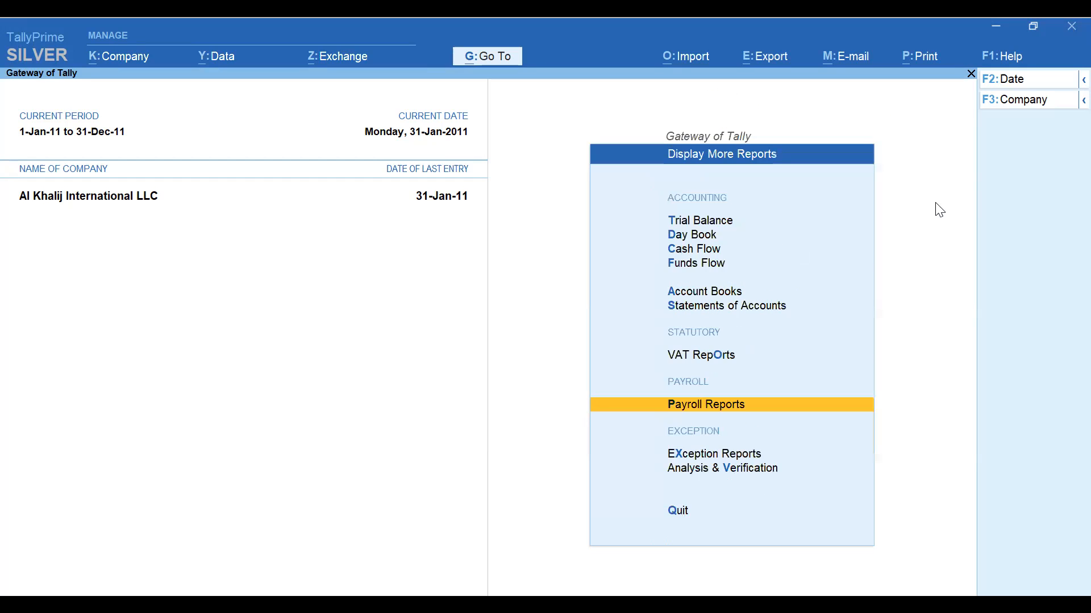
key(Escape)
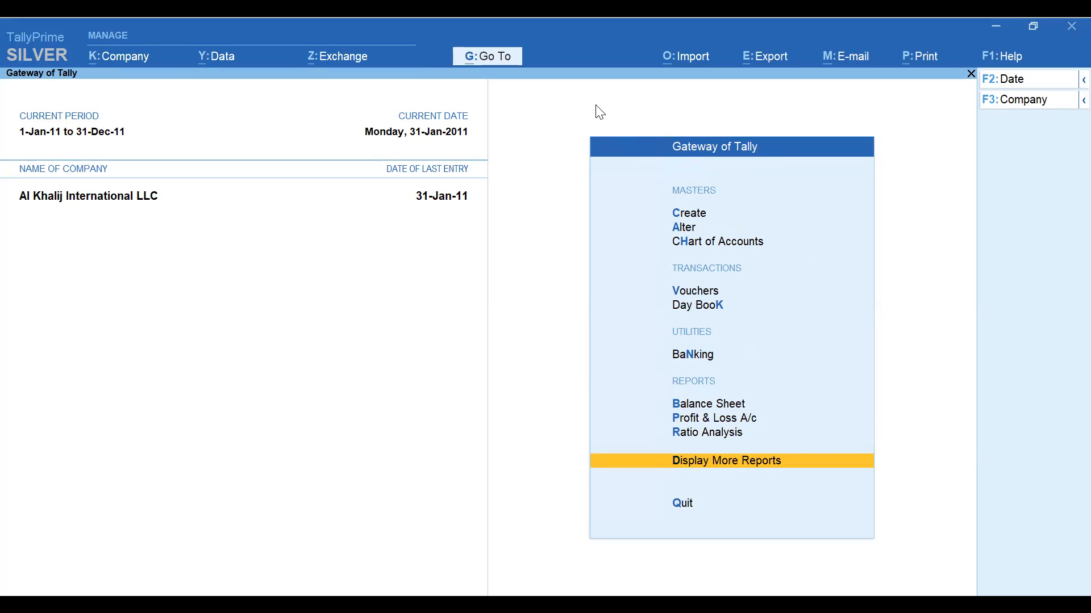
Step: Start creating a new pay head from the payroll masters
key(alt+Tab)
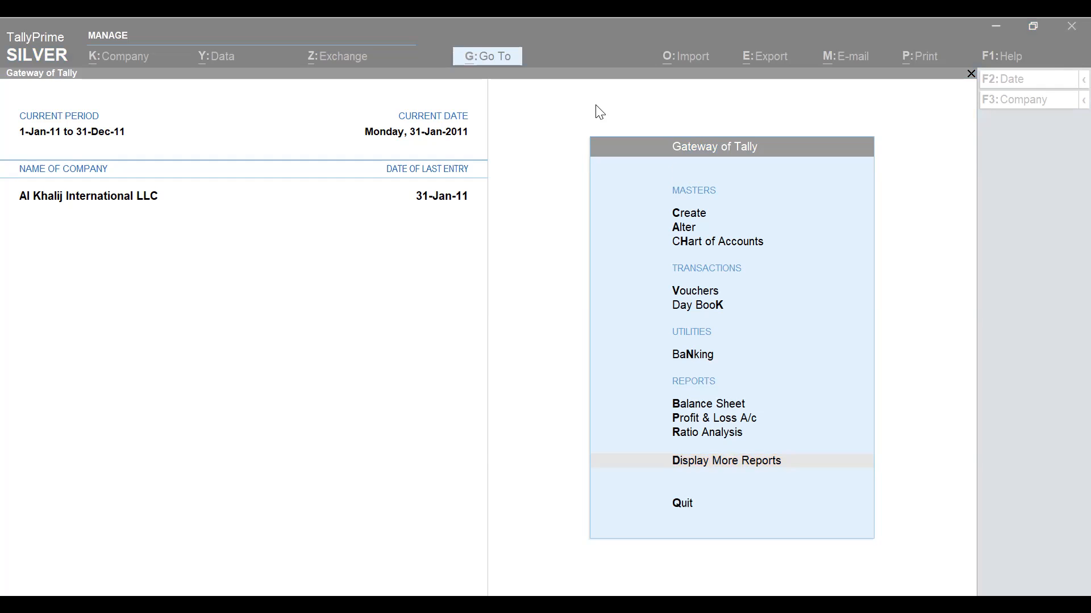
click(578, 322)
key(Up)
key(Up)
key(Up)
key(Up)
key(Up)
key(Up)
key(Up)
key(Up)
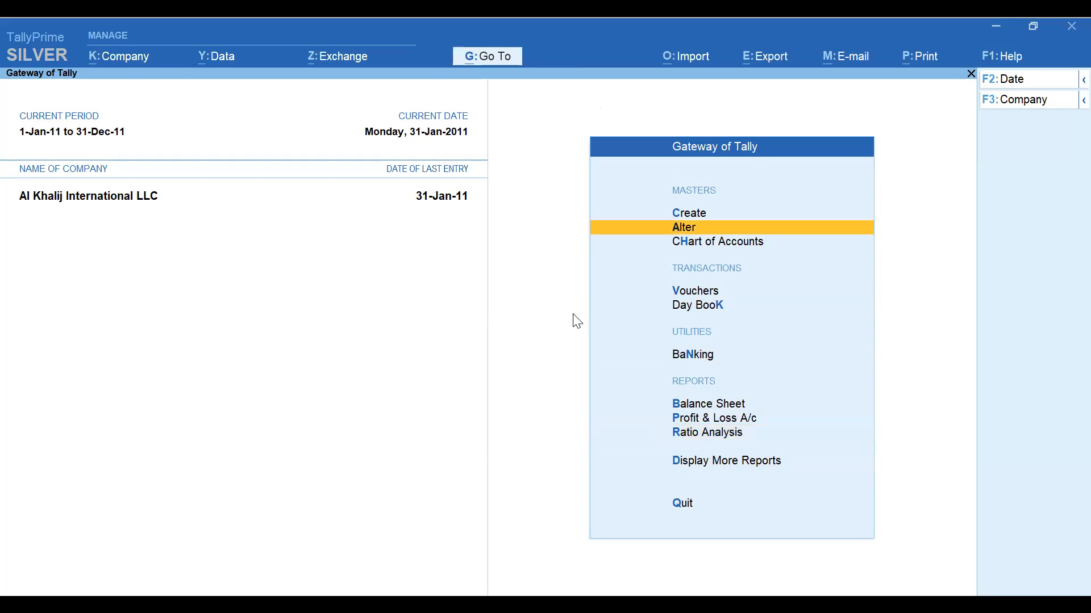
key(Up)
key(Return)
key(Down)
key(Down)
key(Down)
key(Down)
key(Down)
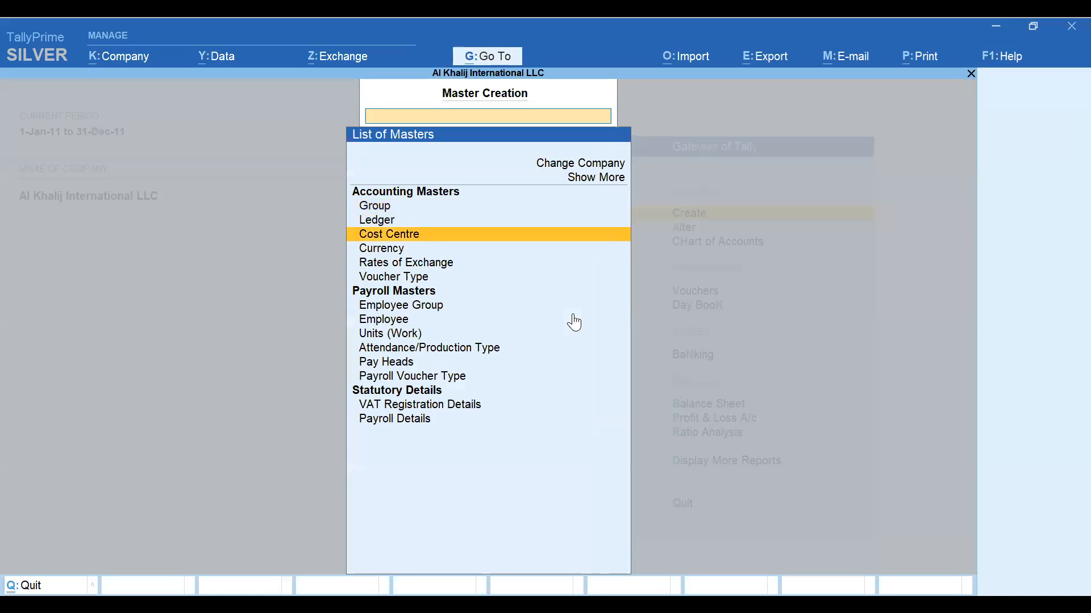
key(Down)
key(Down)
key(Down)
key(Down)
key(Down)
key(Down)
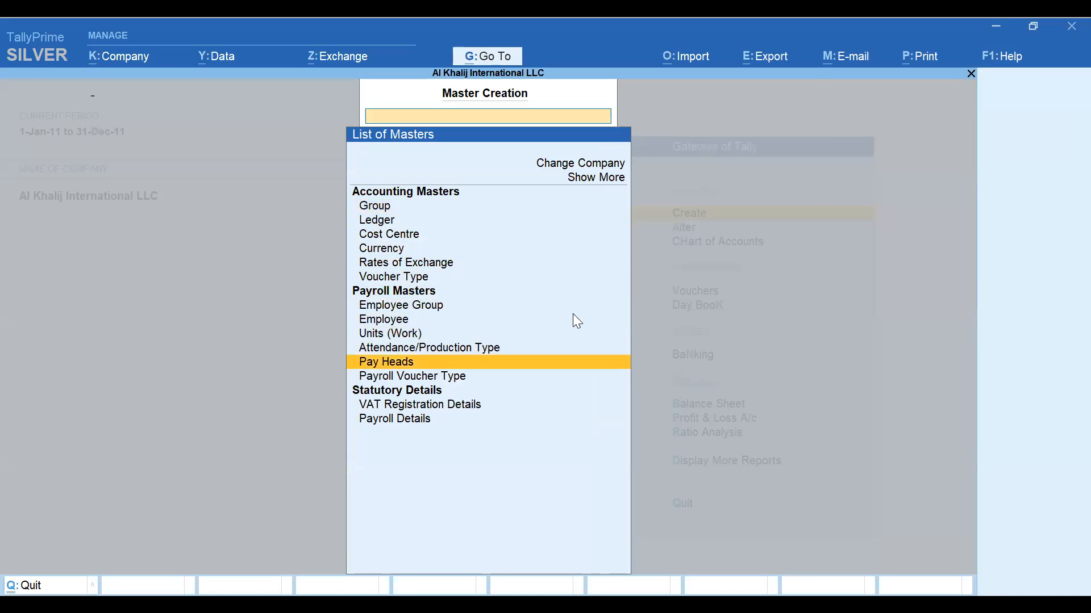
key(Return)
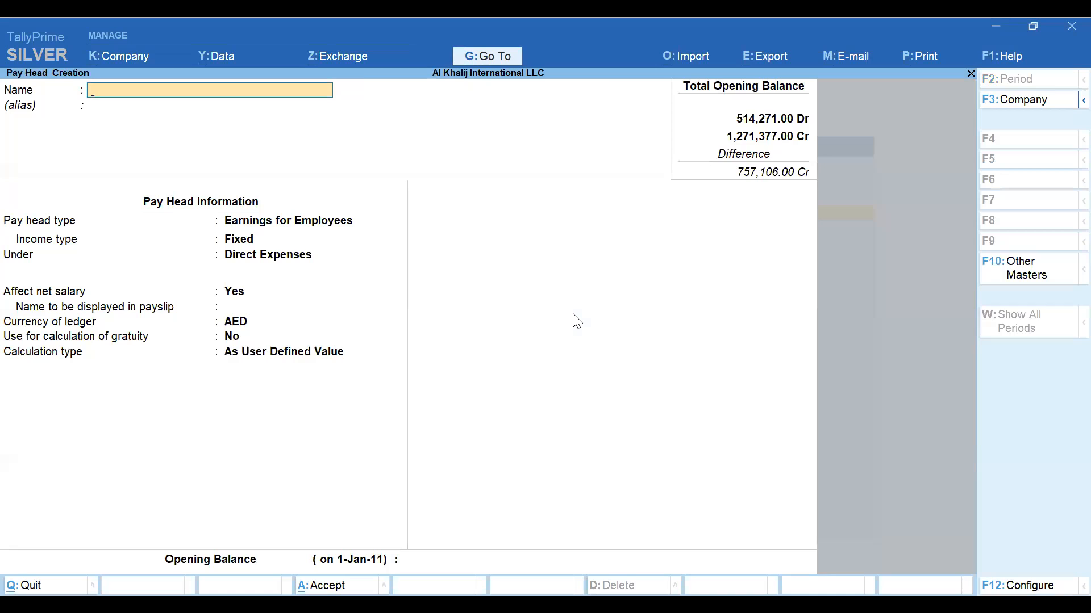
Step: Define a pay head named Ded as Deductions From Employees under Direct Expenses, affecting net salary, calculated As User Defined Value
text(Dec)
key(BackSpace)
text(d)
key(Return)
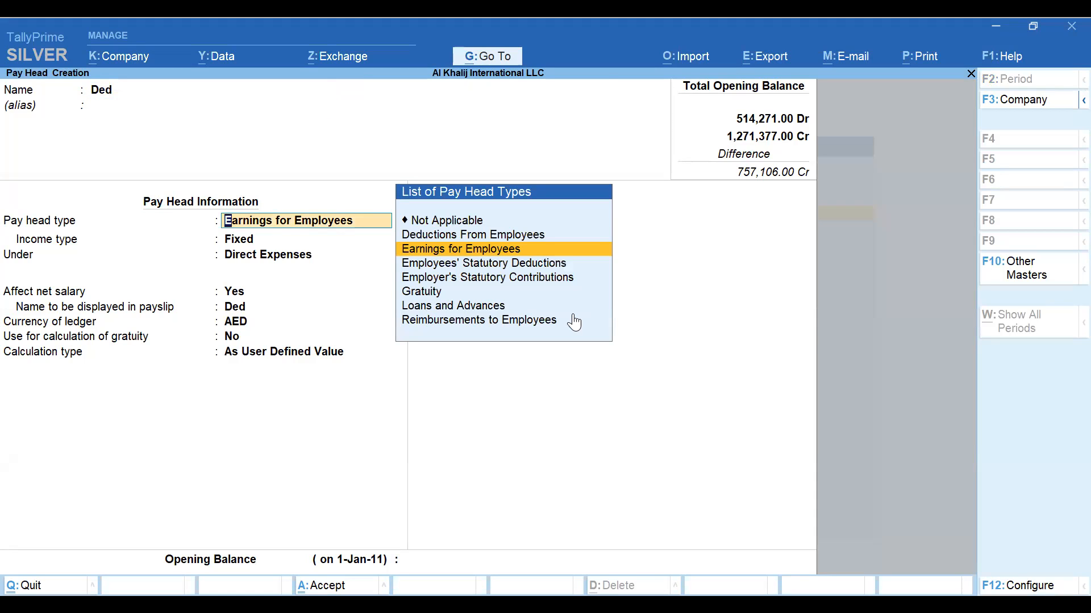
key(Up)
key(Return)
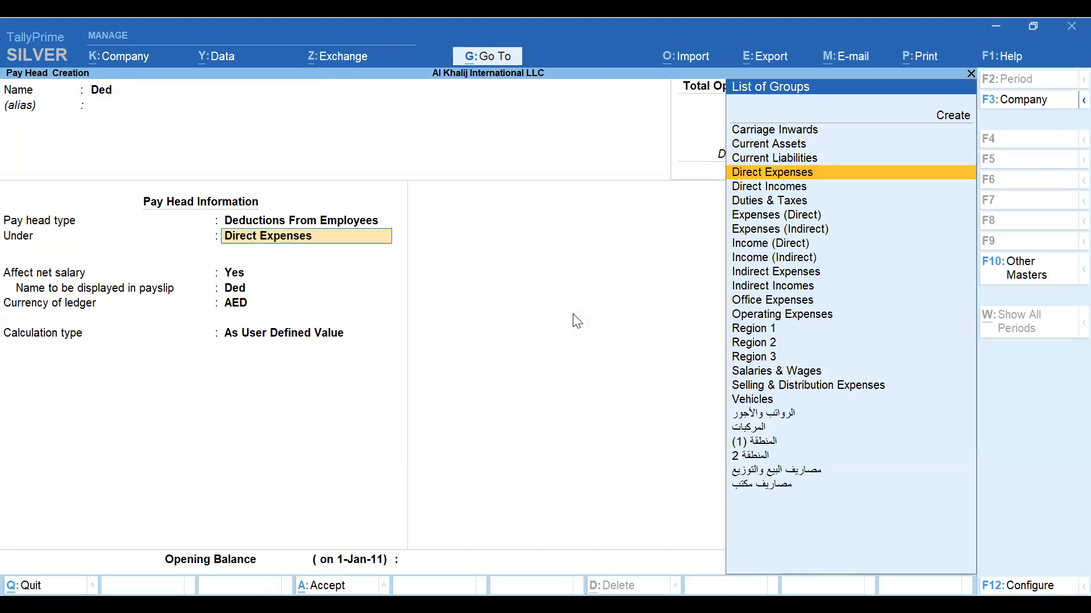
key(Return)
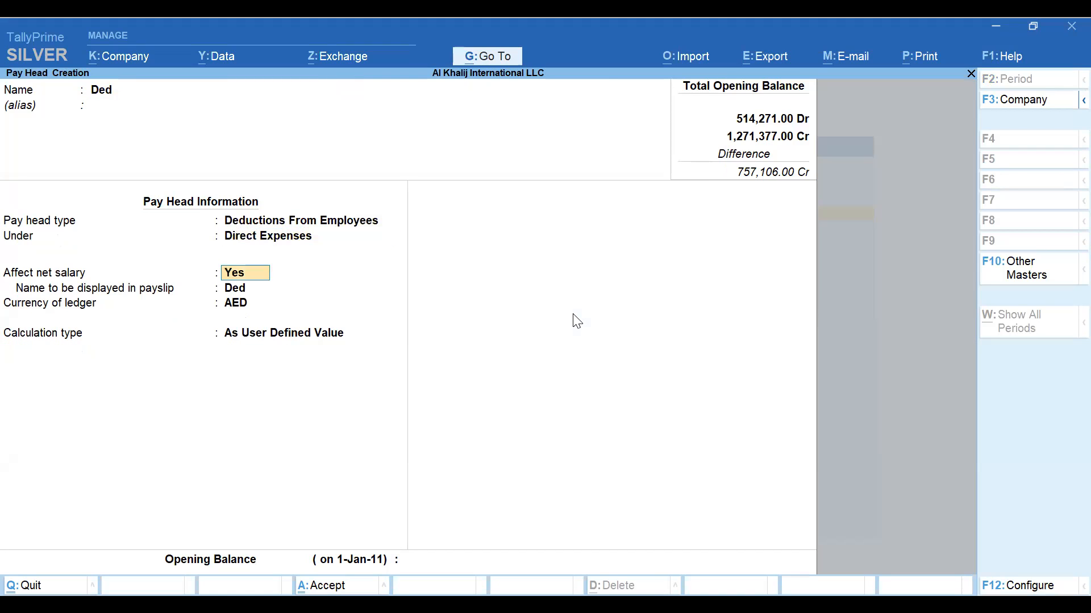
key(Return)
key(Return)
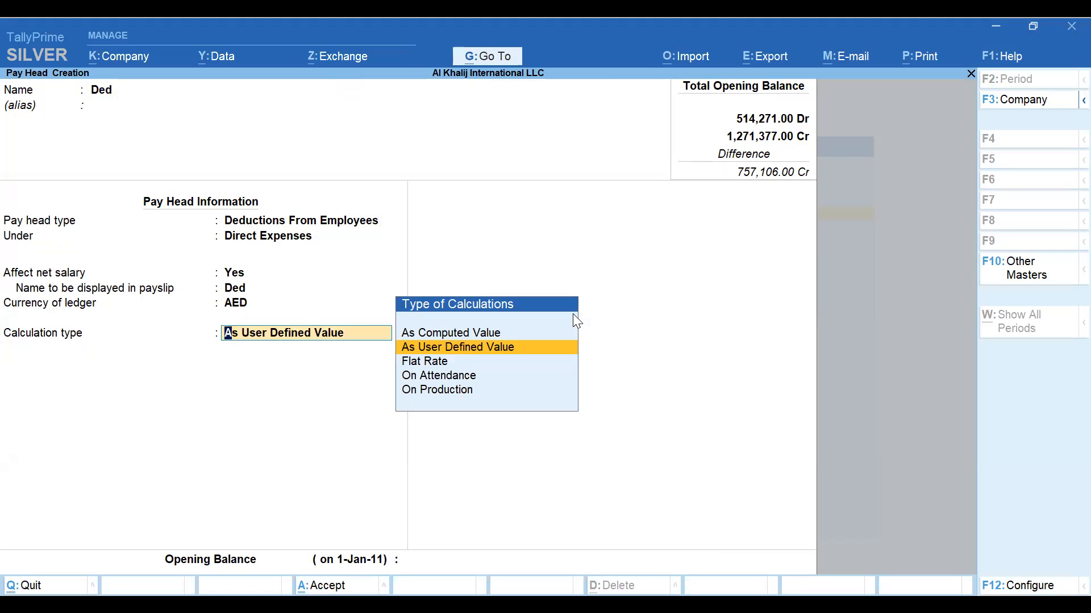
key(Return)
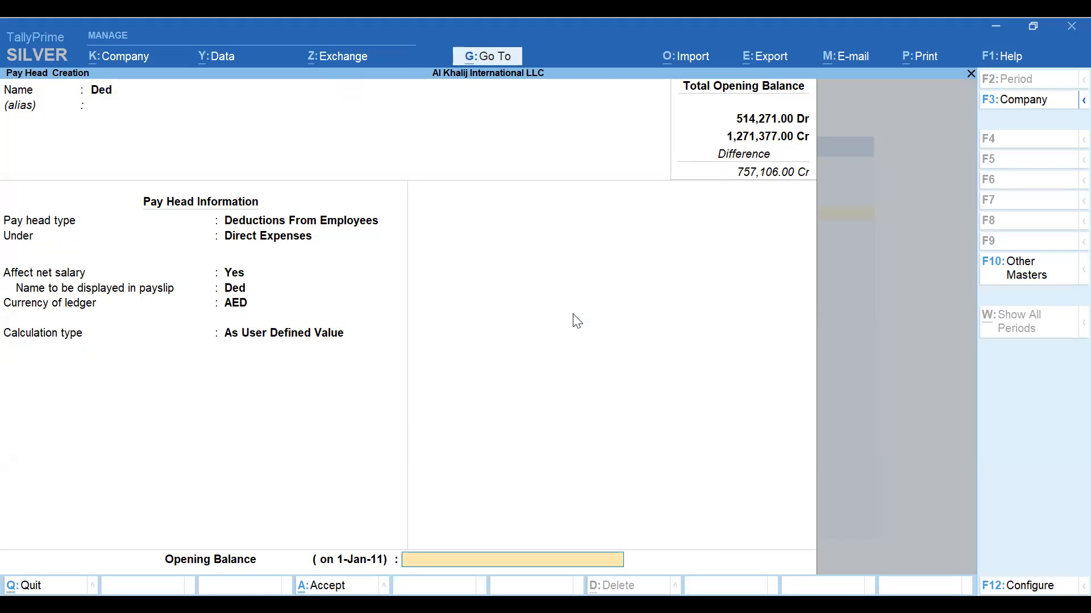
Step: Go back to the pay head's name and rename it as Advance Salary
key(BackSpace)
key(BackSpace)
key(BackSpace)
key(BackSpace)
key(BackSpace)
key(BackSpace)
key(BackSpace)
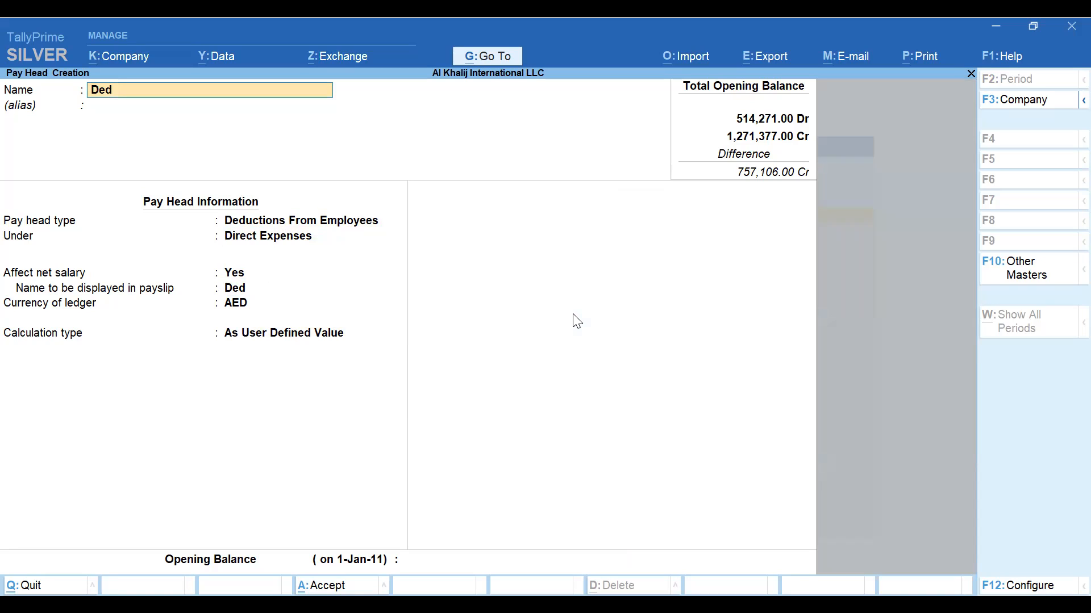
key(BackSpace)
text(Adv)
key(BackSpace)
key(BackSpace)
key(BackSpace)
text(Salary)
key(BackSpace)
key(BackSpace)
key(BackSpace)
key(BackSpace)
key(BackSpace)
key(BackSpace)
text(Advance Salary)
key(Return)
key(Return)
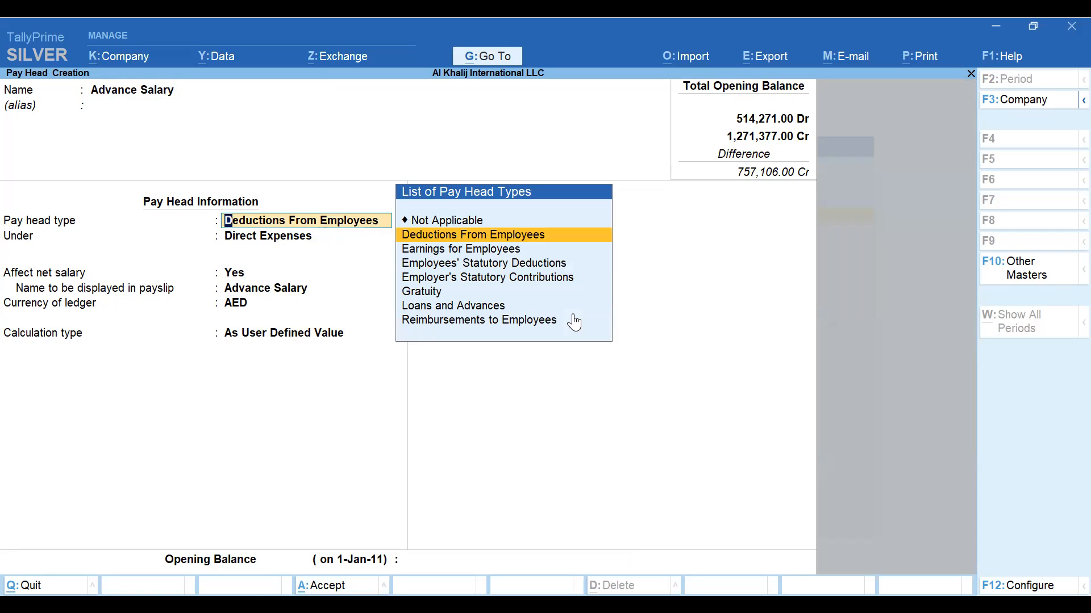
Step: Set the Advance Salary pay head type to Loans and Advances under Loans & Advances (Asset)
key(Down)
key(Down)
key(Down)
key(Down)
key(Down)
key(Return)
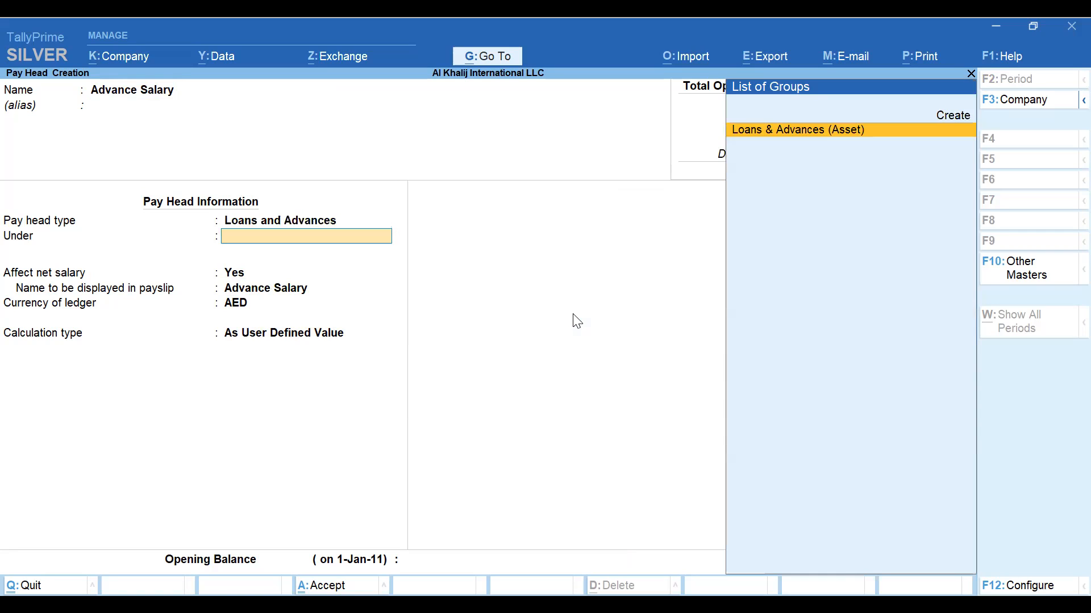
key(Return)
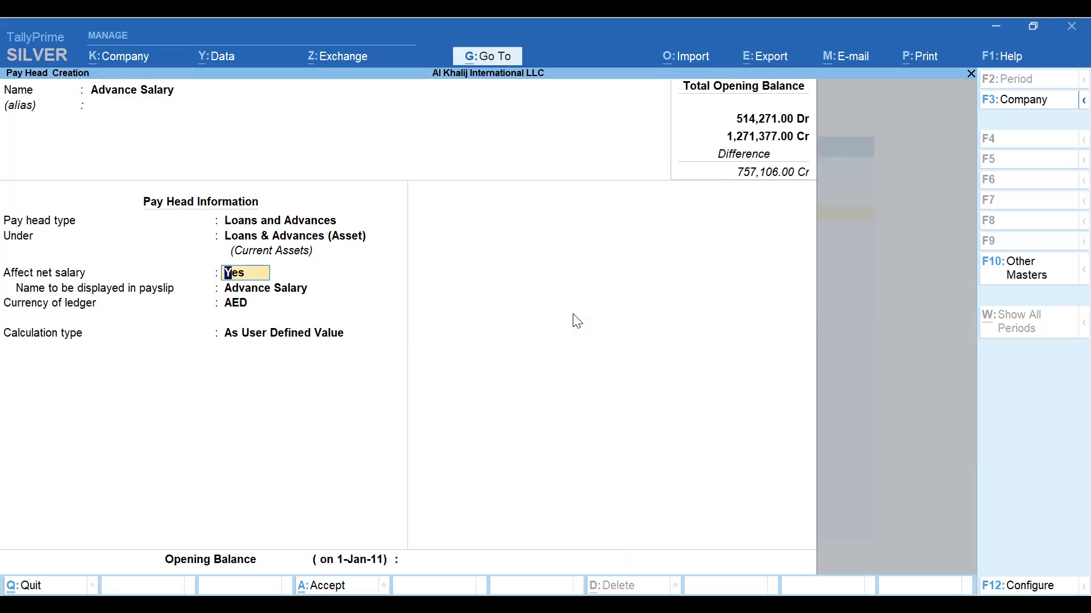
Step: Keep net salary affected and the calculation type As User Defined Value for Advance Salary, and leave the pay head creation
key(Return)
key(Return)
key(Return)
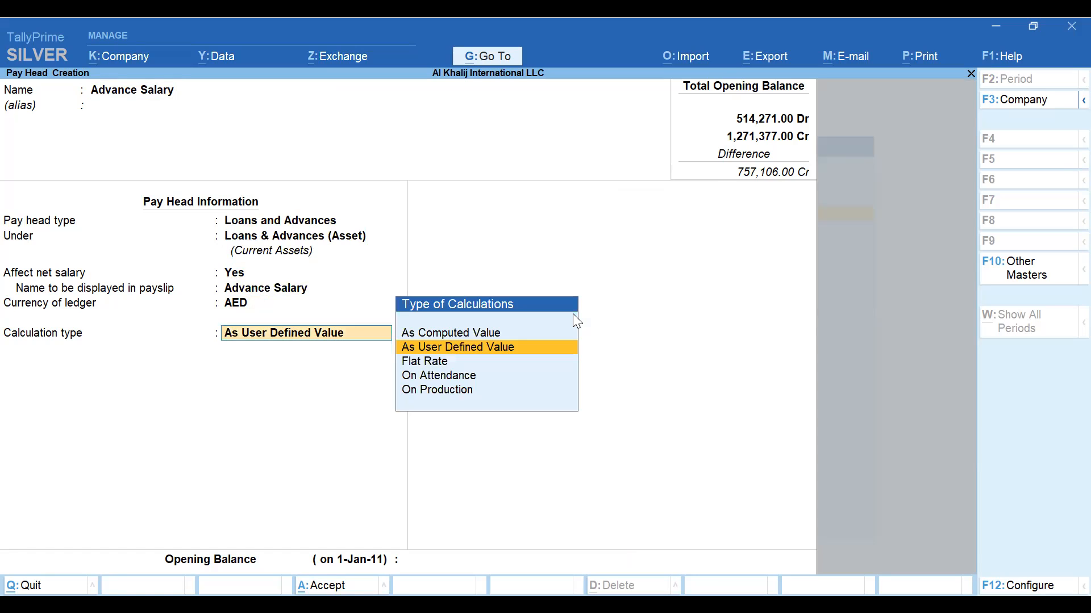
key(Up)
key(Down)
key(Down)
key(Down)
key(Up)
key(Up)
key(Return)
key(Escape)
key(Escape)
Step: Open a new payroll voucher for entry
key(Down)
key(Down)
key(Down)
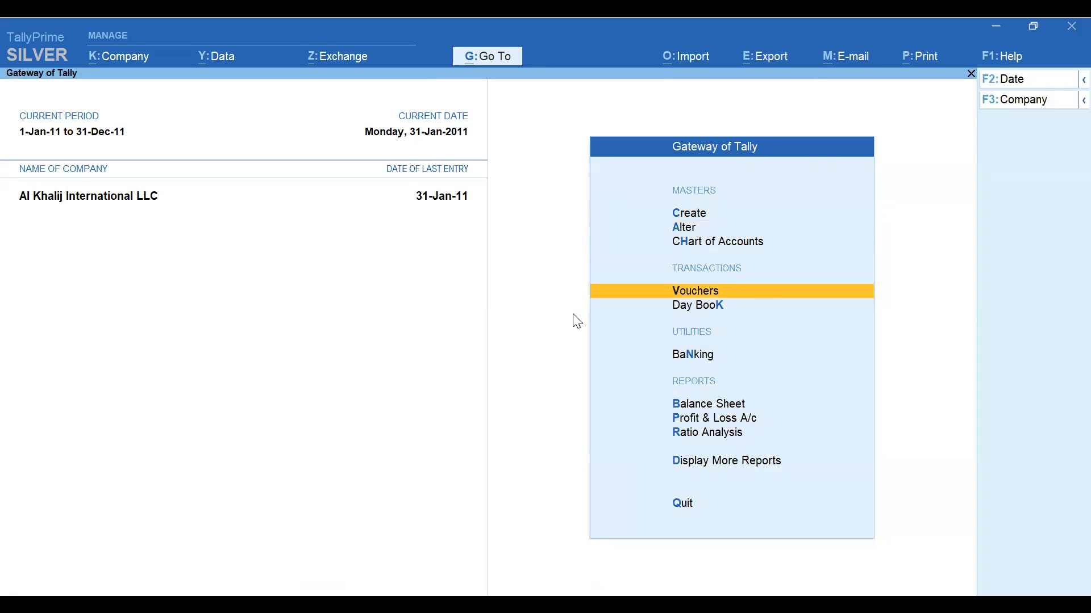
key(Return)
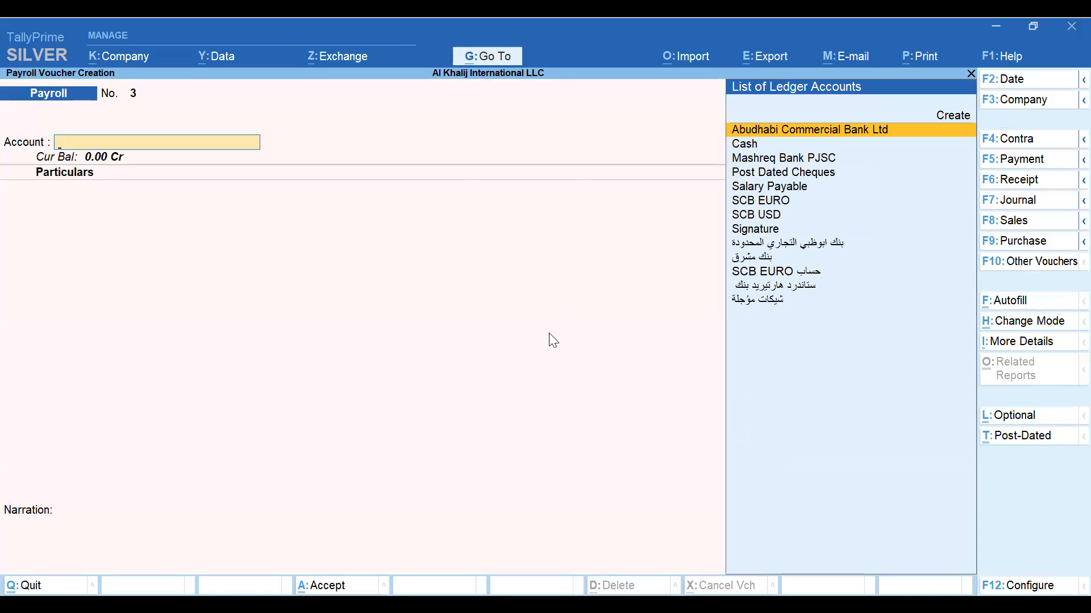
Step: Start a Payroll Autofill for the payroll voucher using the Payable voucher class
click(1027, 306)
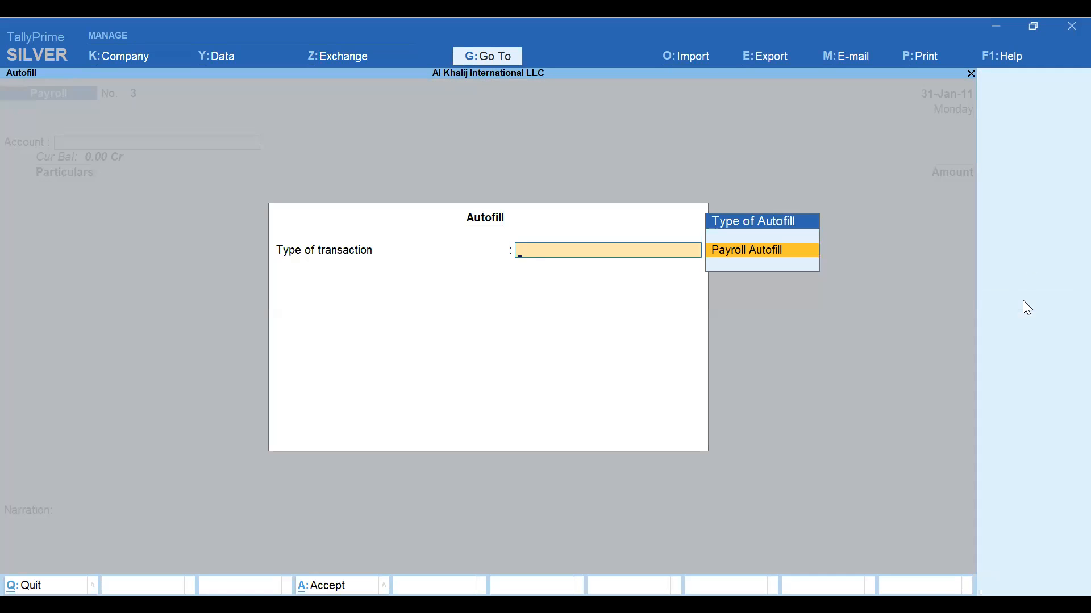
key(Return)
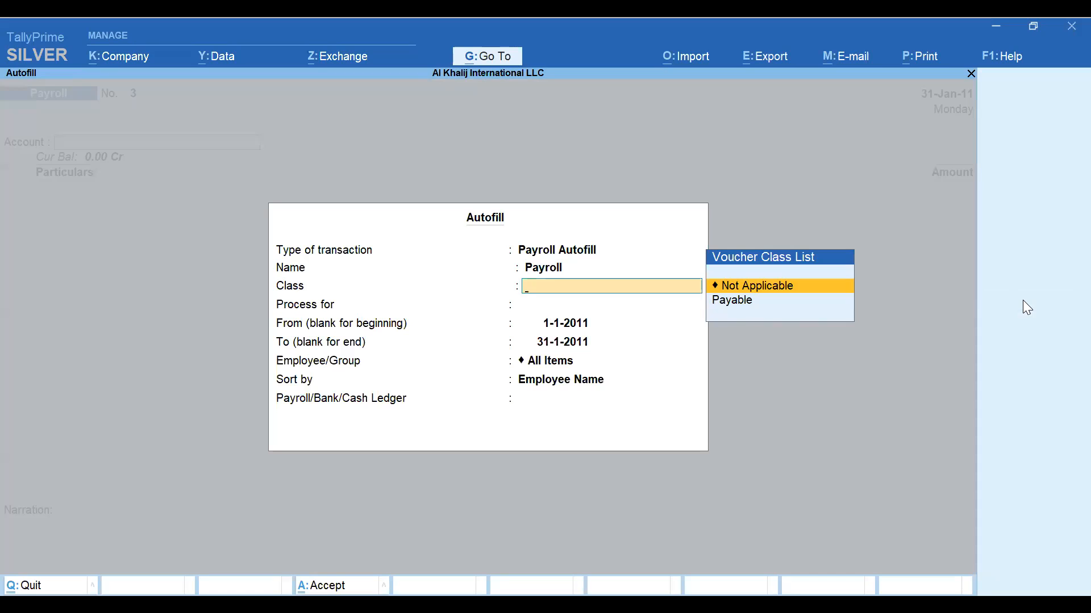
key(Down)
key(Return)
key(BackSpace)
key(BackSpace)
key(Return)
key(Return)
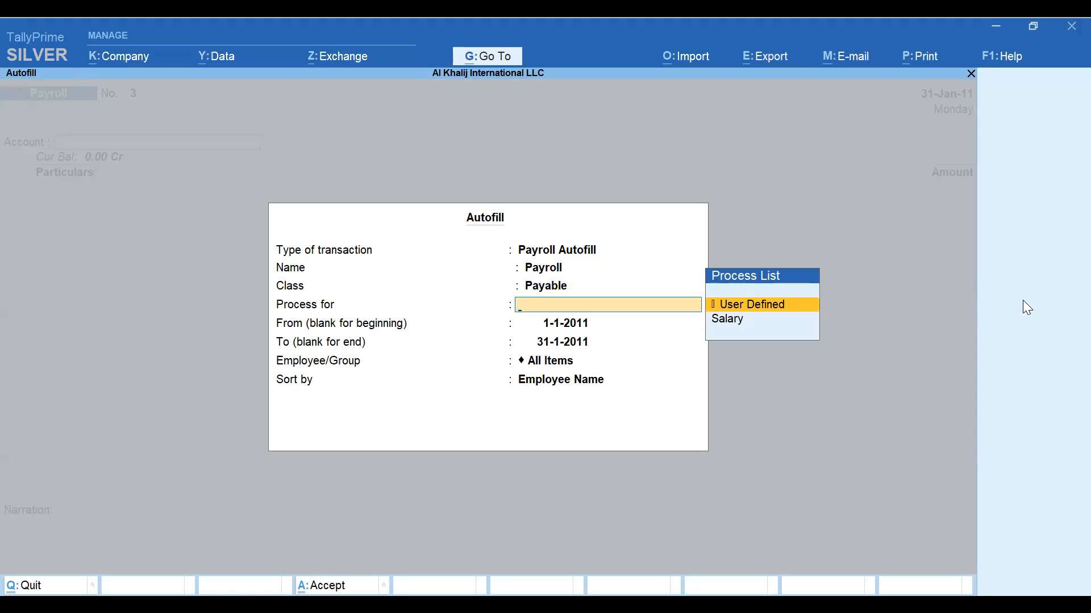
Step: Autofill the User Defined process from 1-1-2011 to 31-1-2011 for the first listed employee, sorted by Employee Name, and leave the voucher unsaved
key(Return)
key(Return)
key(Return)
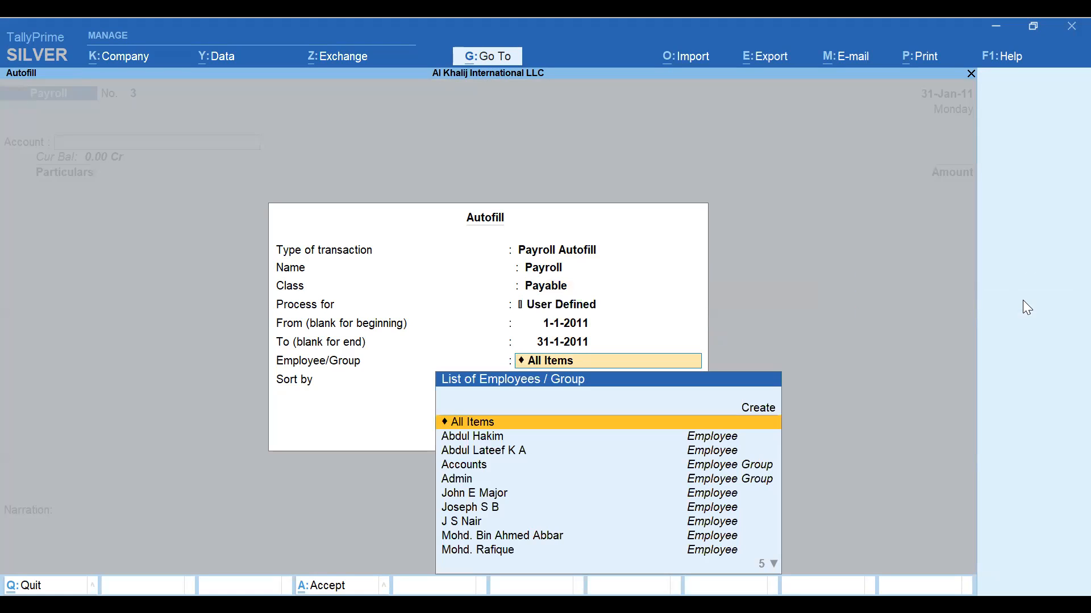
key(Down)
key(Return)
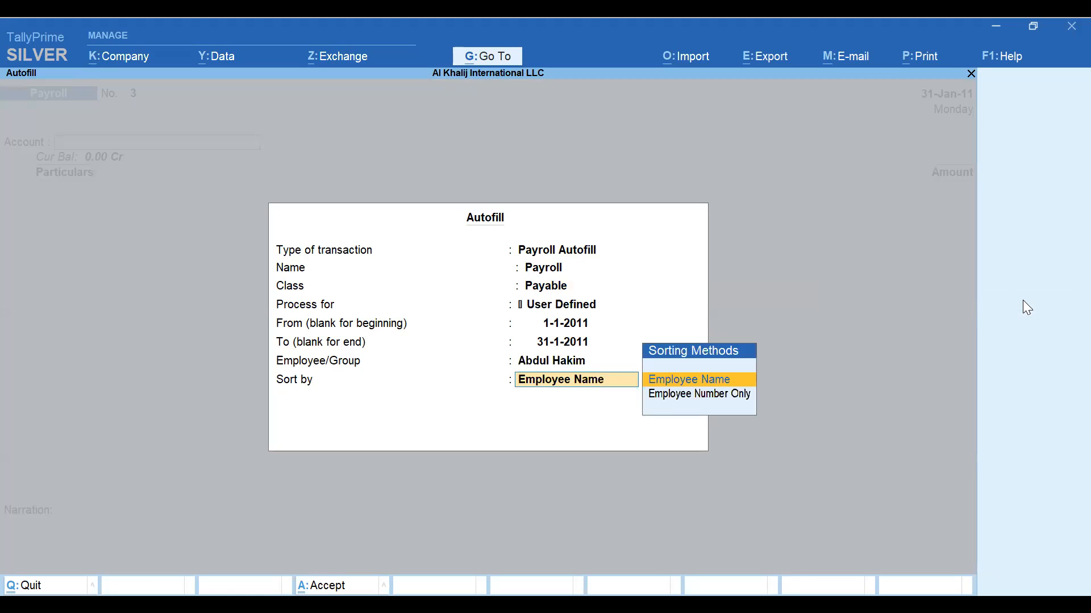
key(Return)
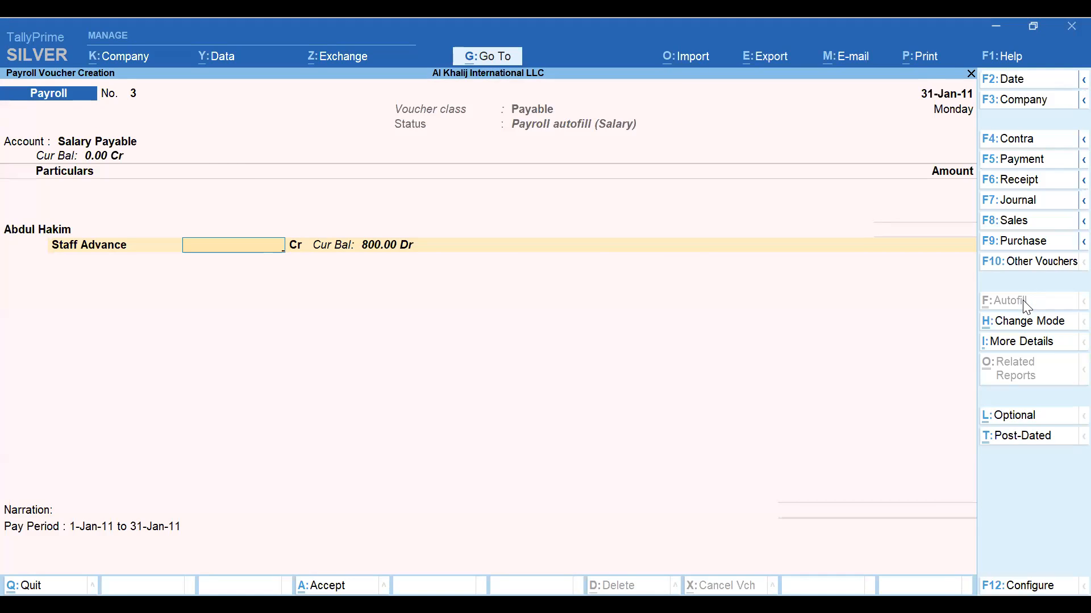
key(Escape)
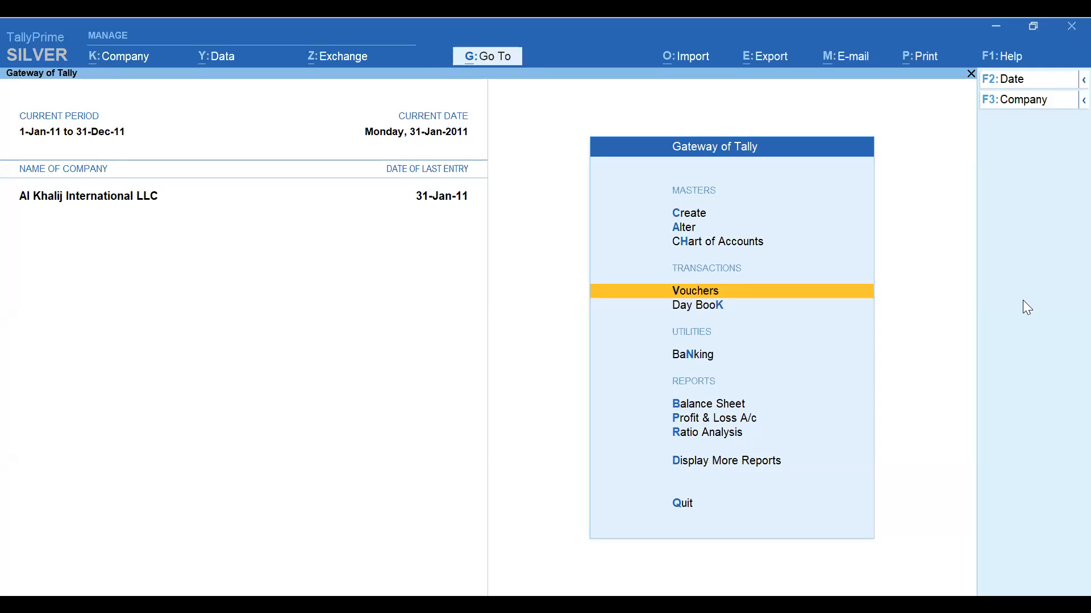
Step: Open the list of payroll reports from the additional reports
key(d)
key(Down)
key(Down)
key(Down)
key(Down)
key(Down)
key(Down)
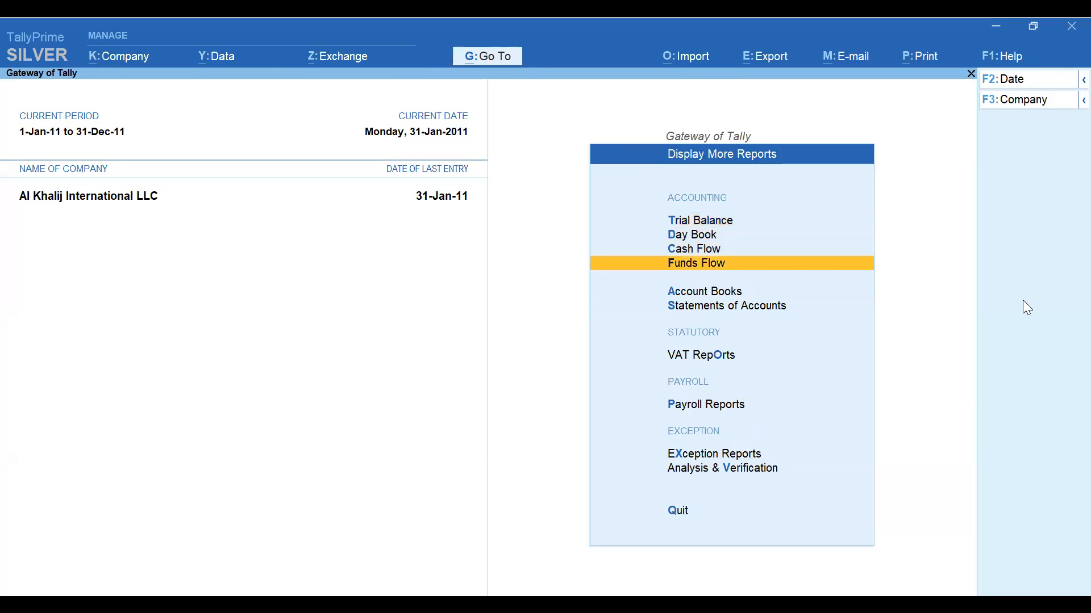
key(Down)
key(Down)
key(Up)
key(Return)
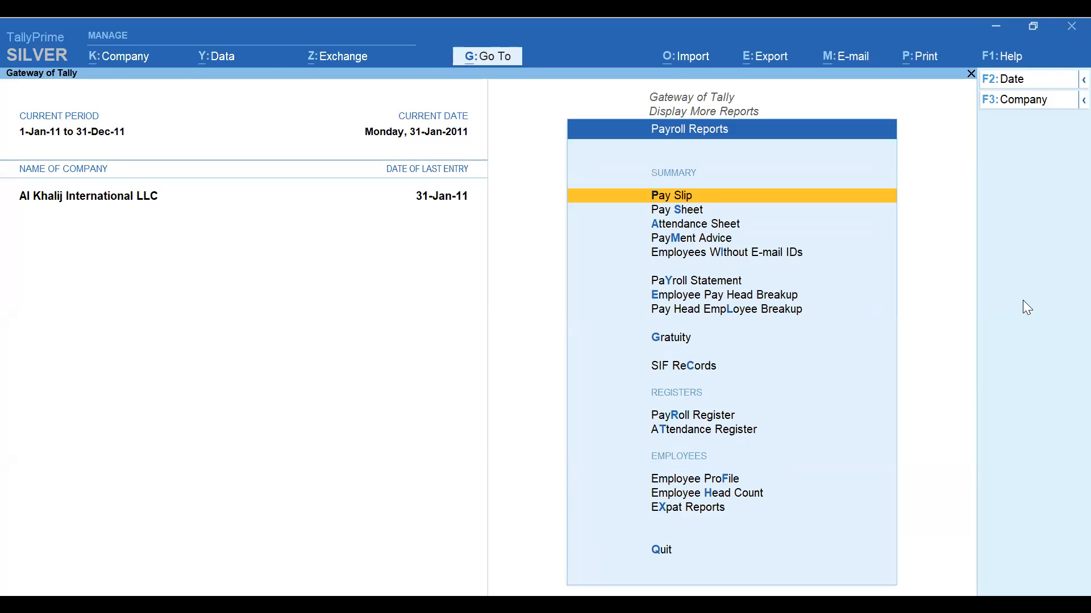
key(Down)
key(Down)
key(Down)
key(Up)
key(Up)
key(Down)
key(Down)
key(Down)
key(Down)
key(Down)
key(Down)
key(Up)
key(Up)
key(Up)
key(Up)
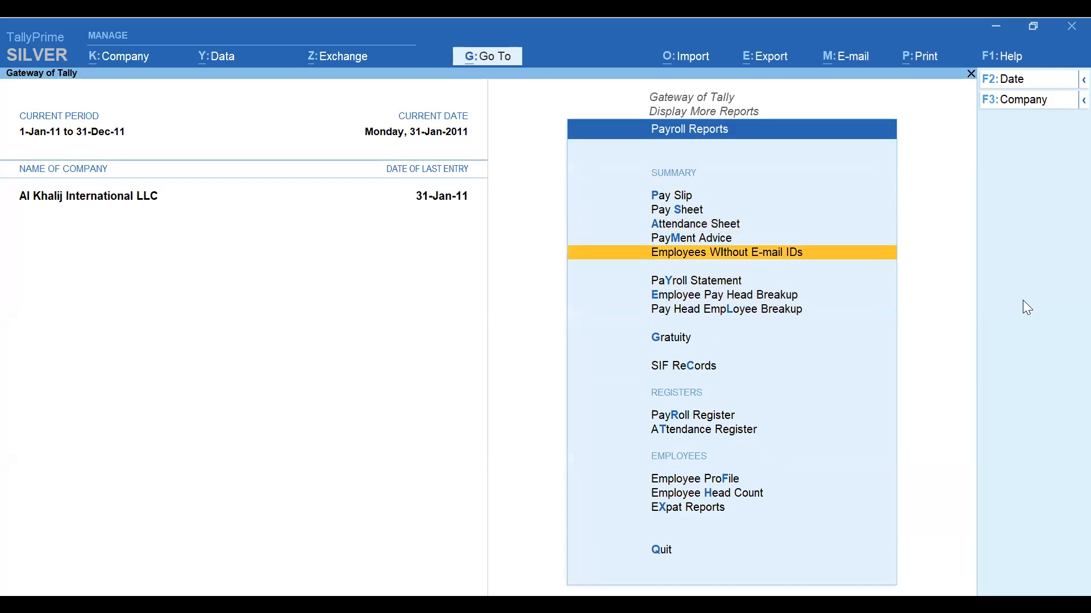
key(Down)
key(Down)
key(Down)
key(Down)
key(Down)
key(Down)
key(Down)
key(Down)
key(Up)
key(Up)
key(Up)
key(Up)
key(Up)
key(Up)
key(Up)
key(Up)
key(Up)
key(Up)
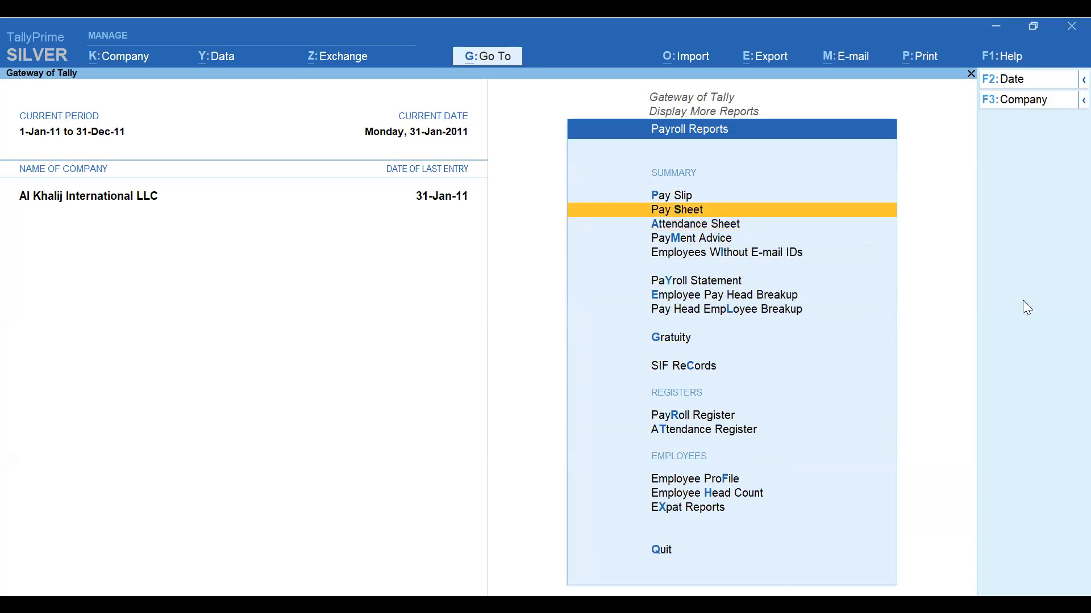
Step: Open the January 2011 pay slip of the first listed employee
key(Up)
key(Return)
key(Down)
key(Return)
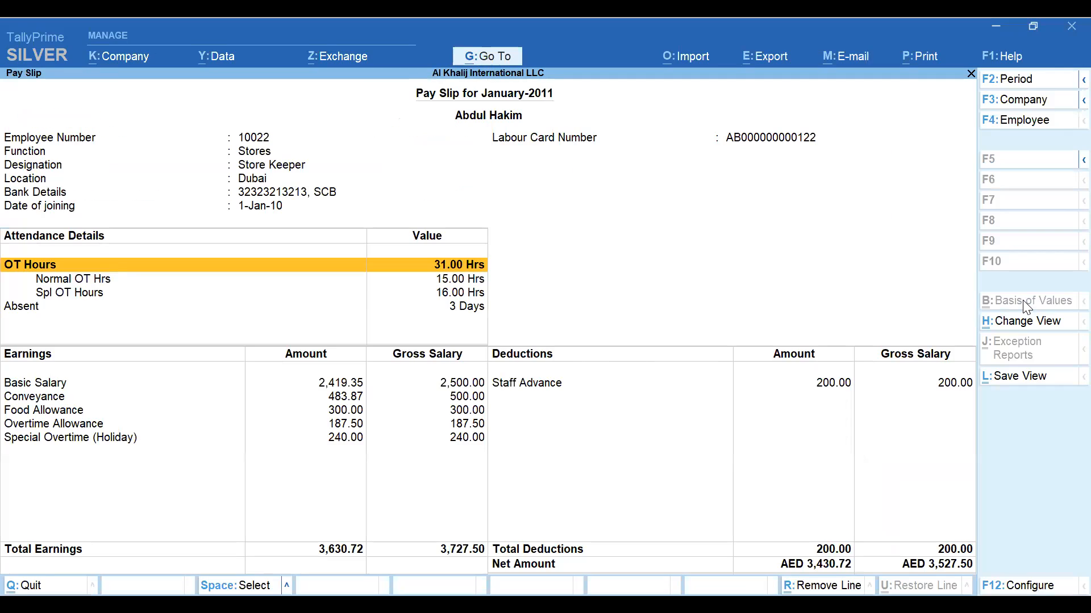
Step: Examine the Staff Advance deduction on the pay slip, and go back to the Display More Reports list
key(Down)
key(Down)
key(Down)
key(Down)
key(Down)
key(Right)
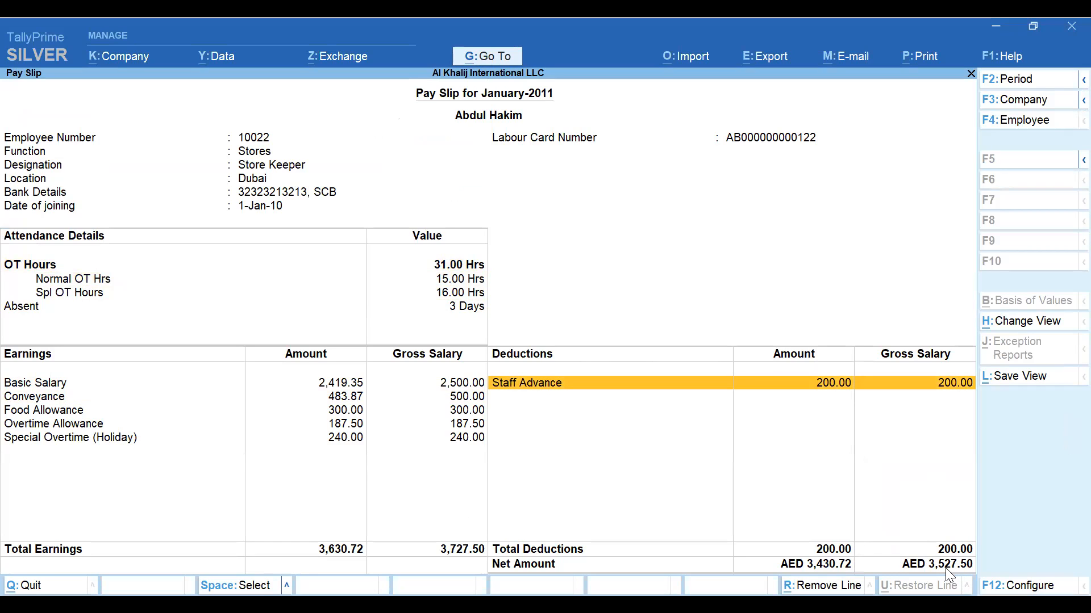
key(Escape)
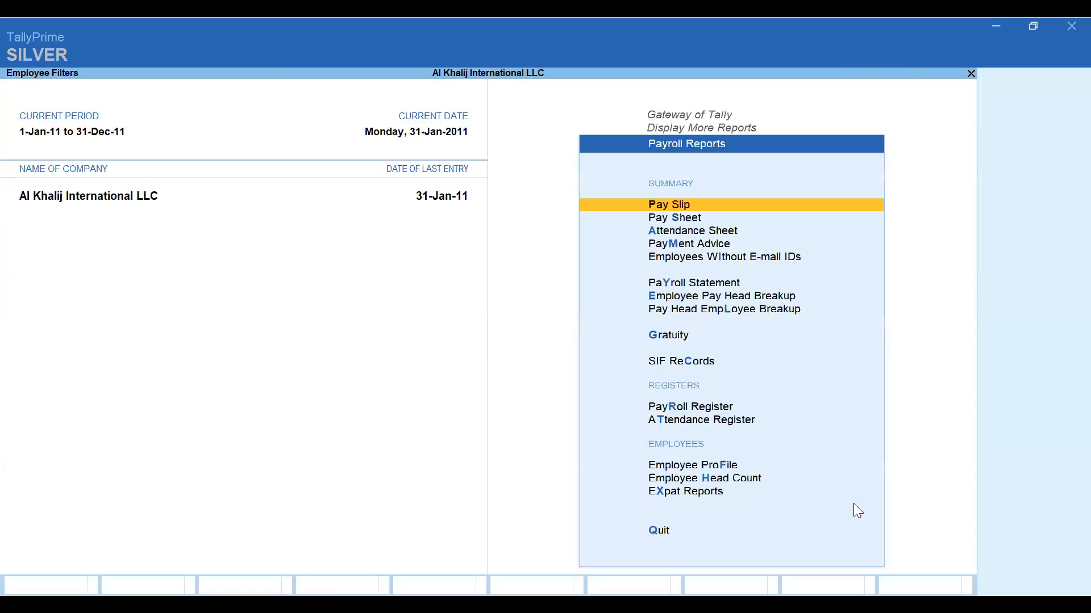
key(Escape)
key(Escape)
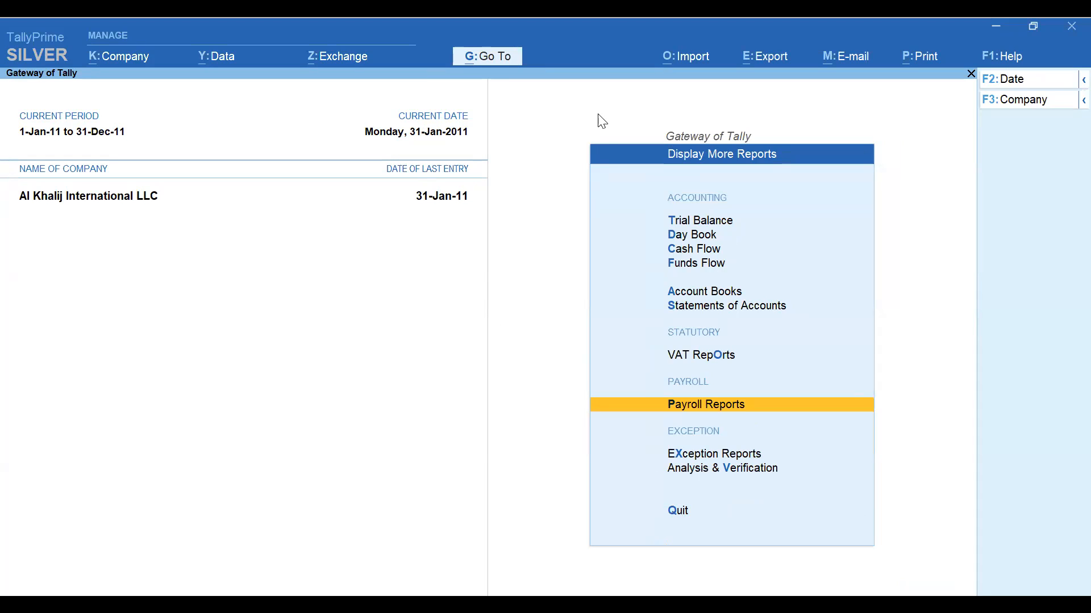
key(Return)
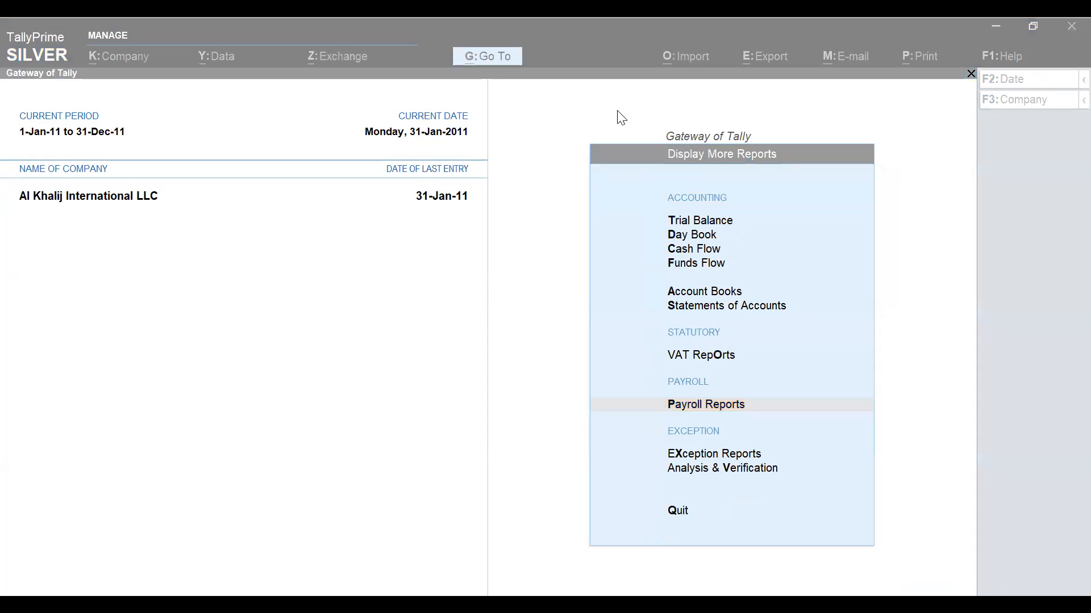